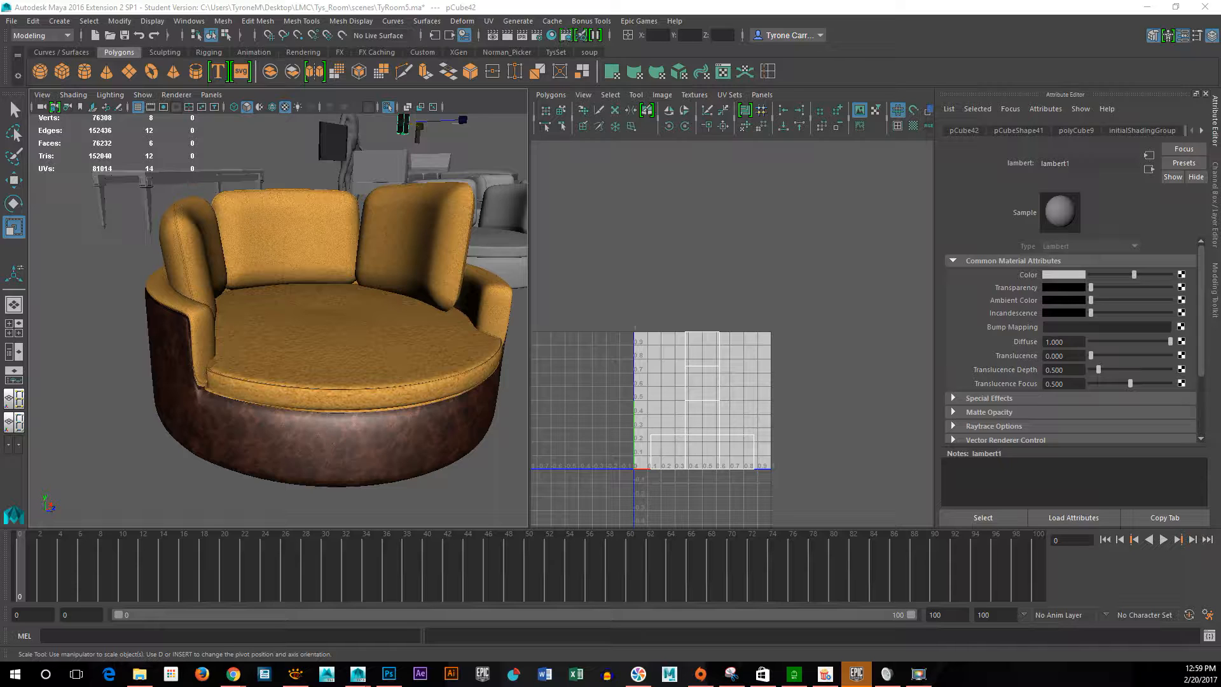
Select vertices on the front edge of the round couch's seat cushion and frame them.
left_click(302, 407)
right_click_drag(384, 373, 318, 308)
left_click(249, 380)
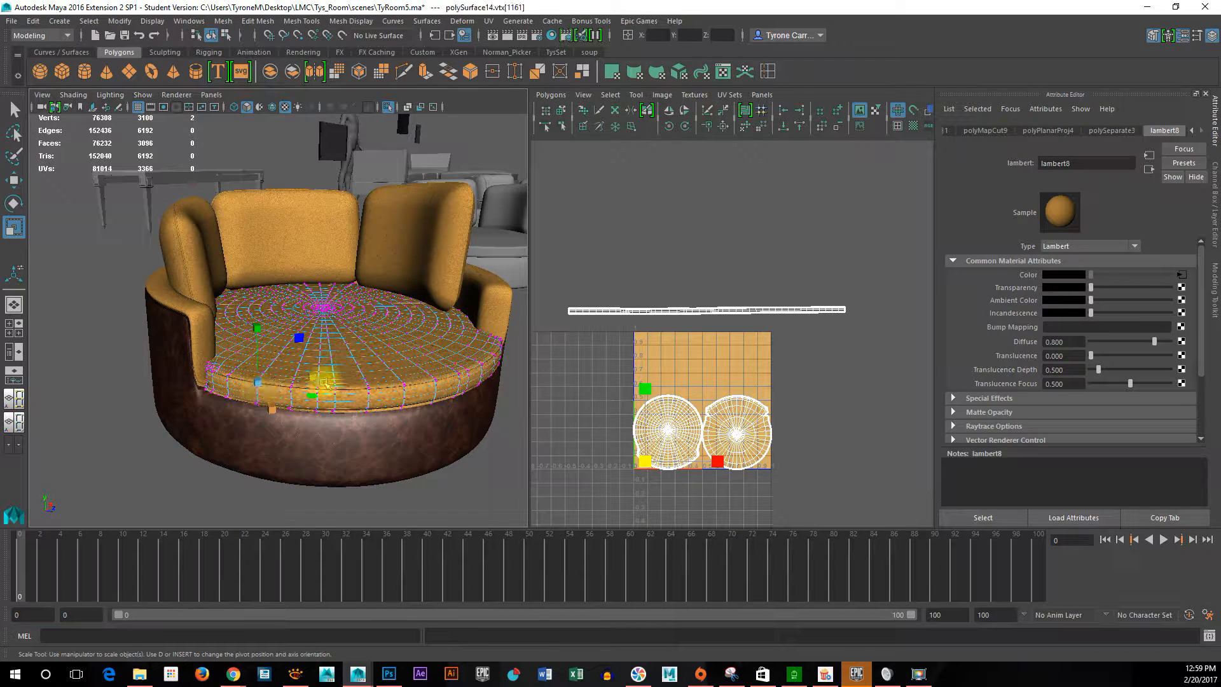
left_click(381, 409, "shift")
key("f")
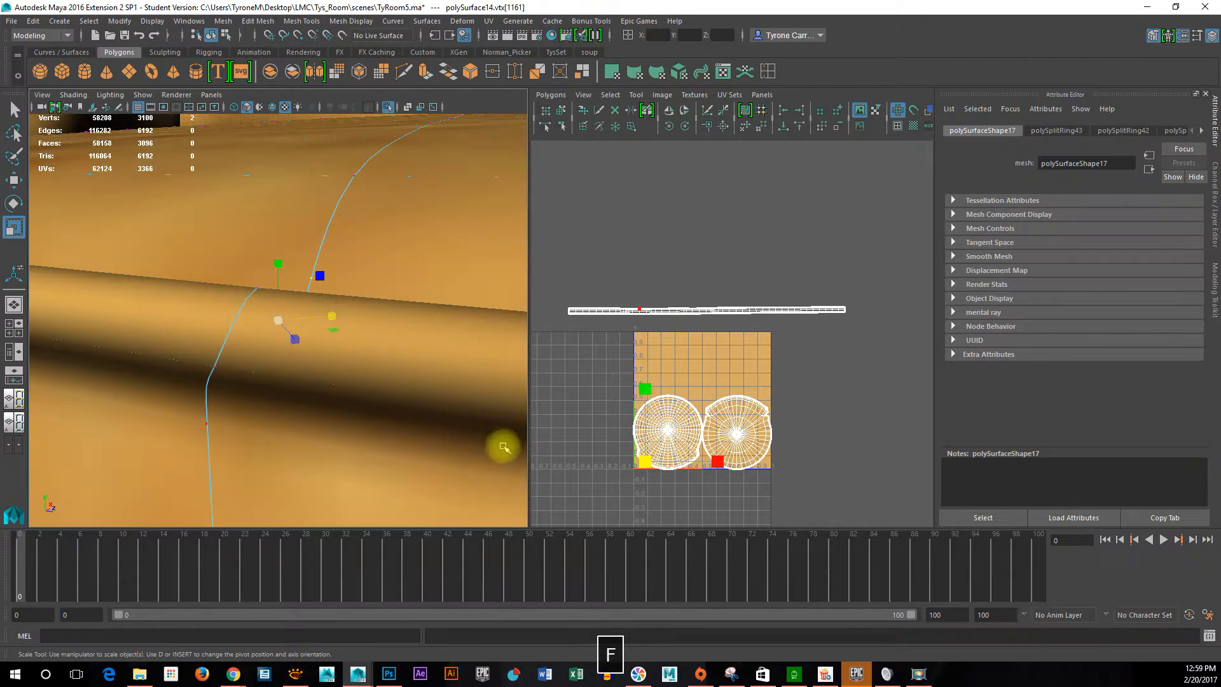
Inspect the fabric texture along the top and side of the round couch's seat cushion from several angles.
left_click_drag(469, 441, 431, 363, "alt")
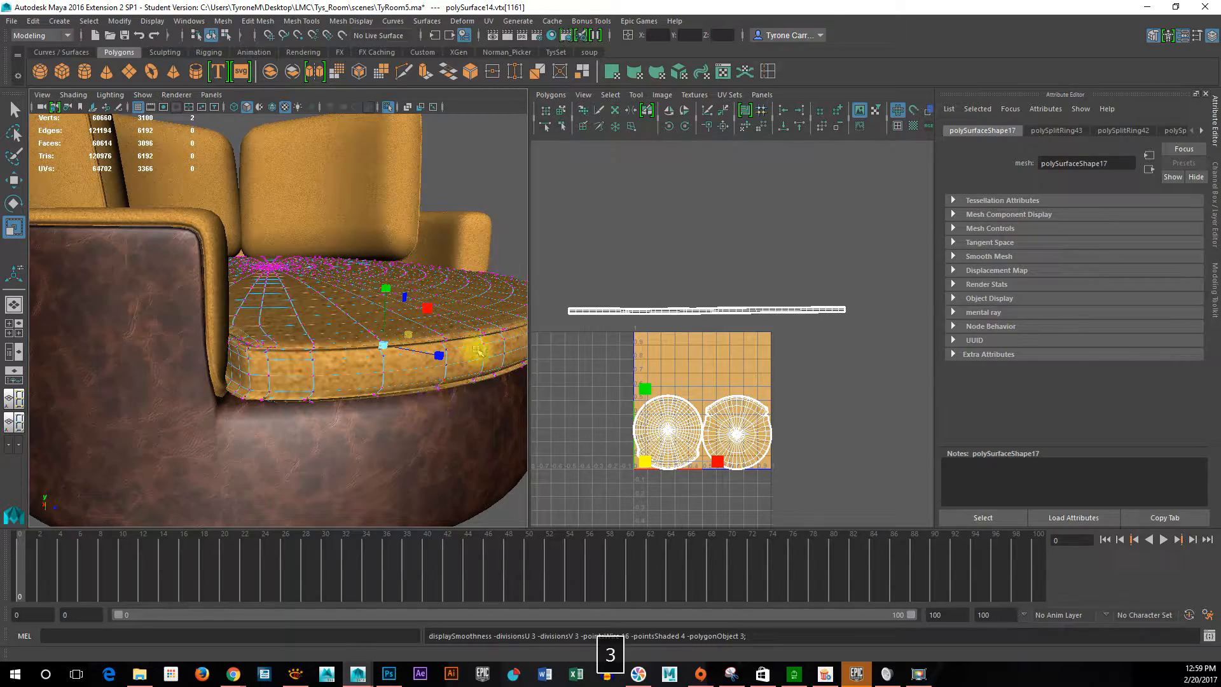
left_click_drag(431, 354, 178, 224, "alt")
left_click_drag(433, 339, 394, 398, "alt")
right_click_drag(226, 423, 494, 434, "alt")
middle_click_drag(354, 476, 119, 450, "alt")
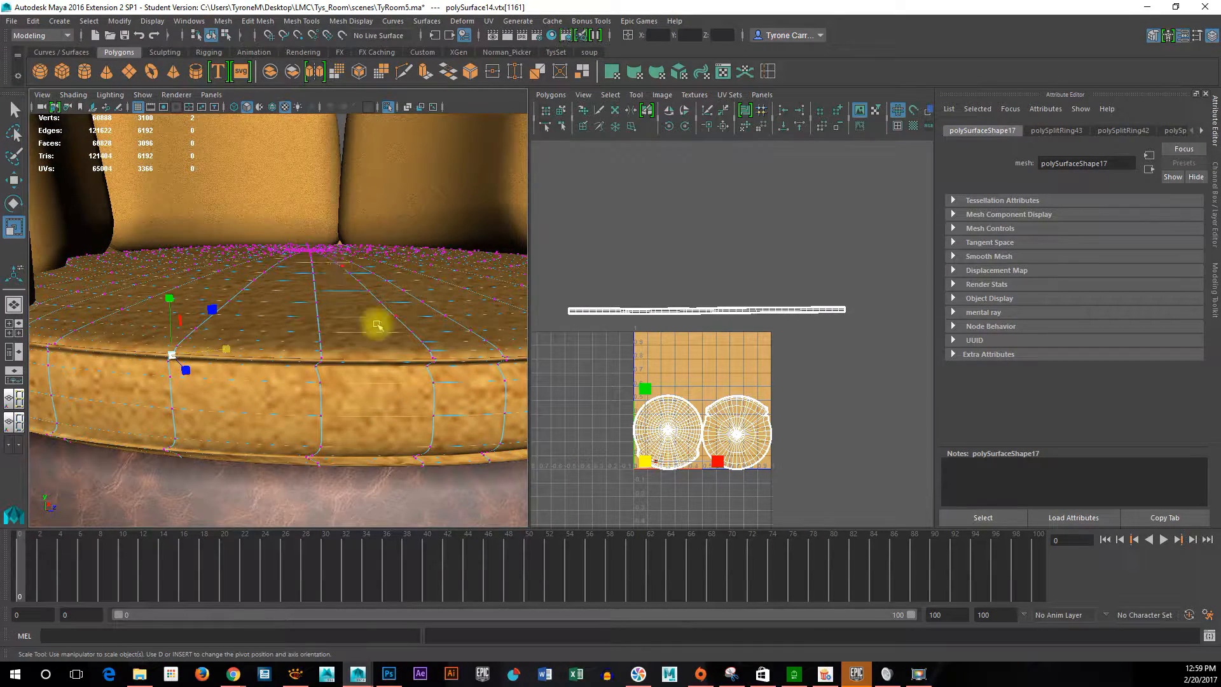
right_click_drag(387, 357, 395, 275, "alt")
right_click_drag(461, 381, 332, 357, "alt")
left_click_drag(384, 299, 376, 382, "alt")
middle_click_drag(377, 381, 144, 414, "alt")
middle_click_drag(439, 372, 5, 407, "alt")
middle_click_drag(263, 342, 6, 449, "alt")
Assign a new Blinn material to the dark box near the human figure.
right_click_drag(8, 448, 442, 261, "alt")
left_click(404, 248)
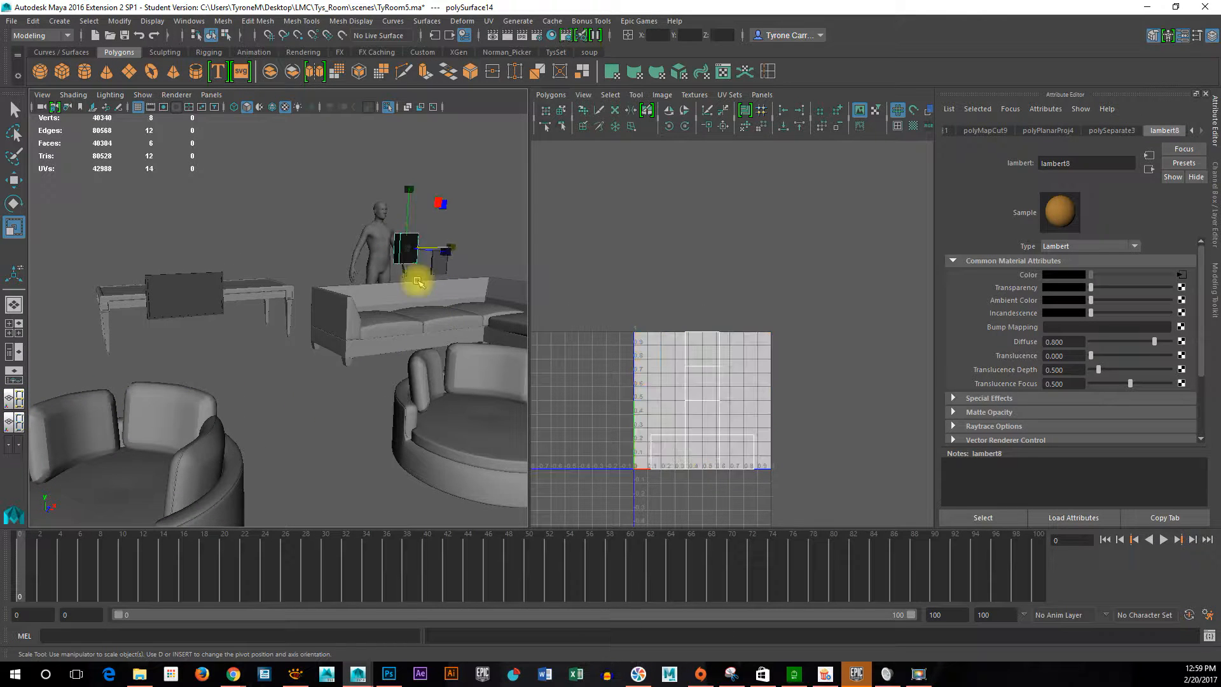
key("f")
left_click_drag(510, 327, 353, 392, "alt")
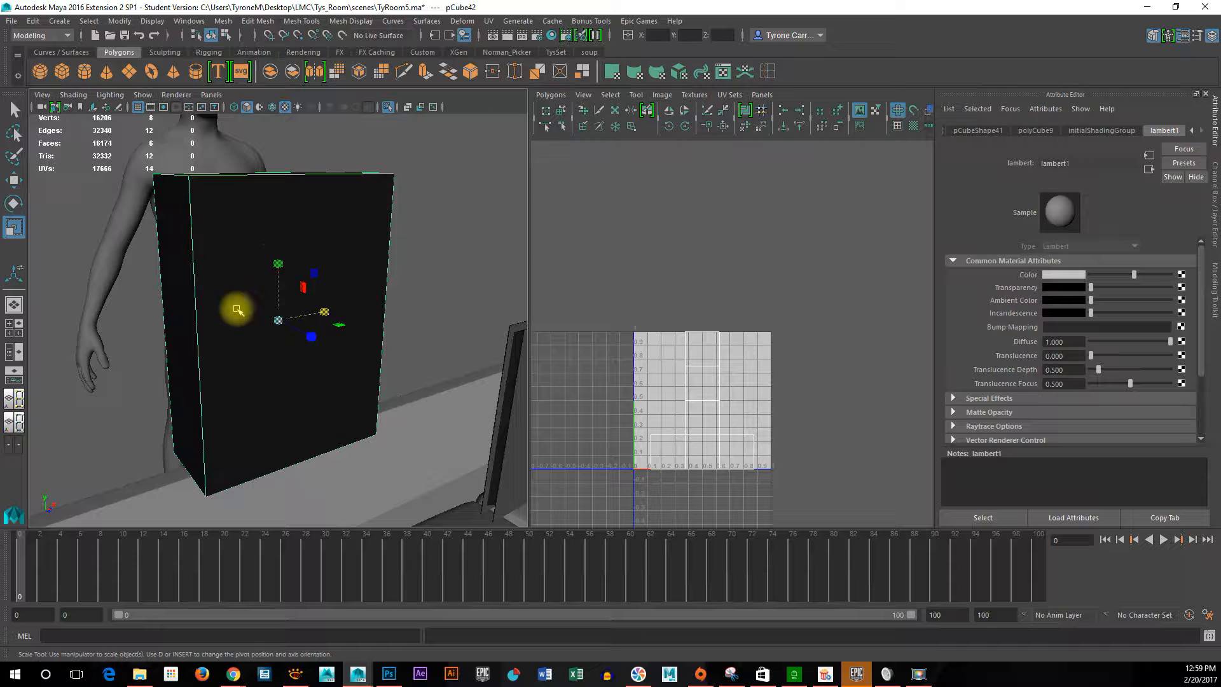
right_click(260, 230)
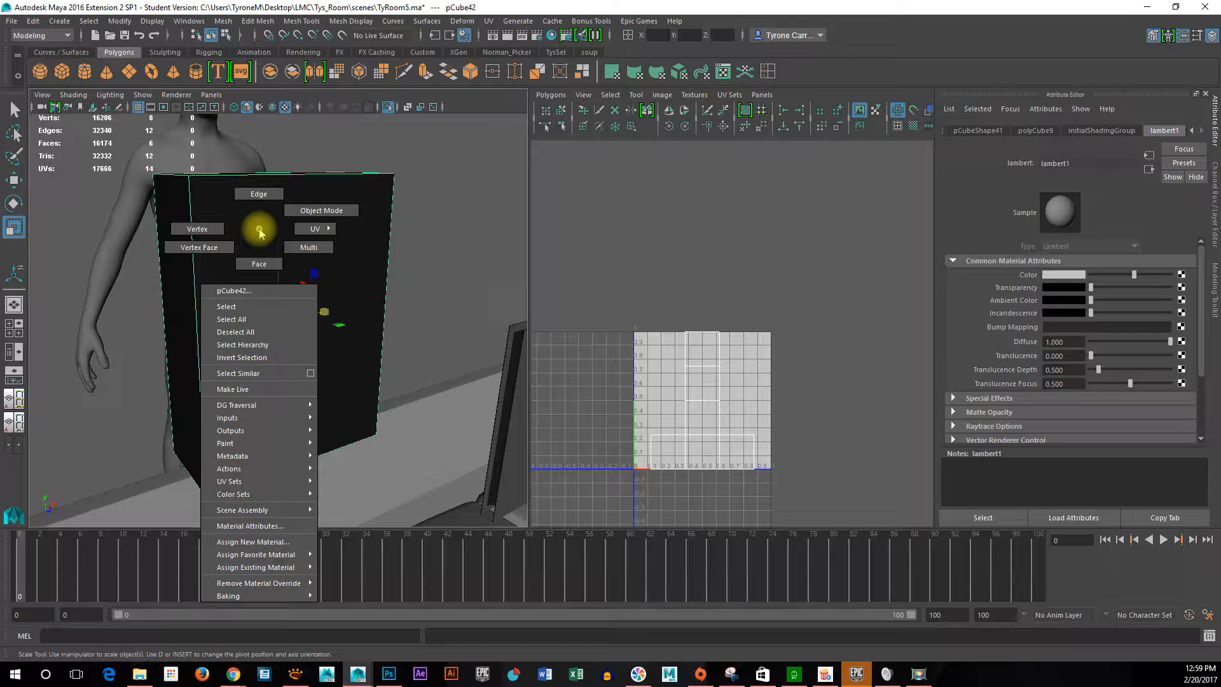
left_click(286, 544)
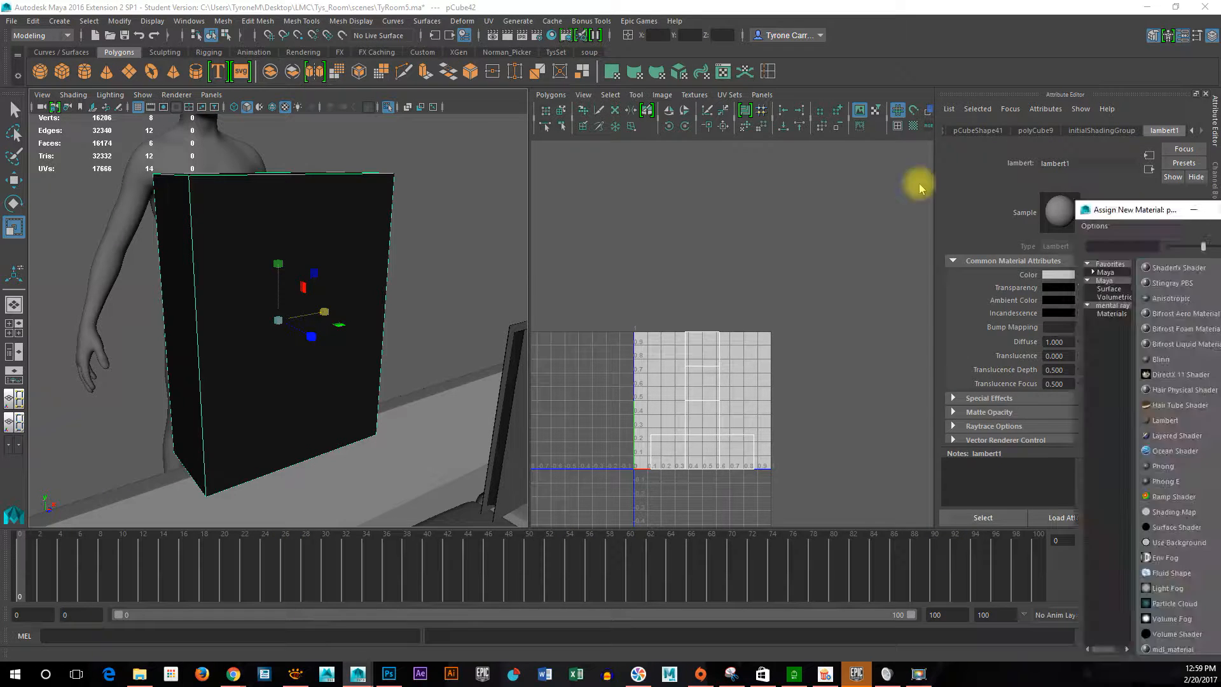
left_click_drag(1157, 209, 479, 80)
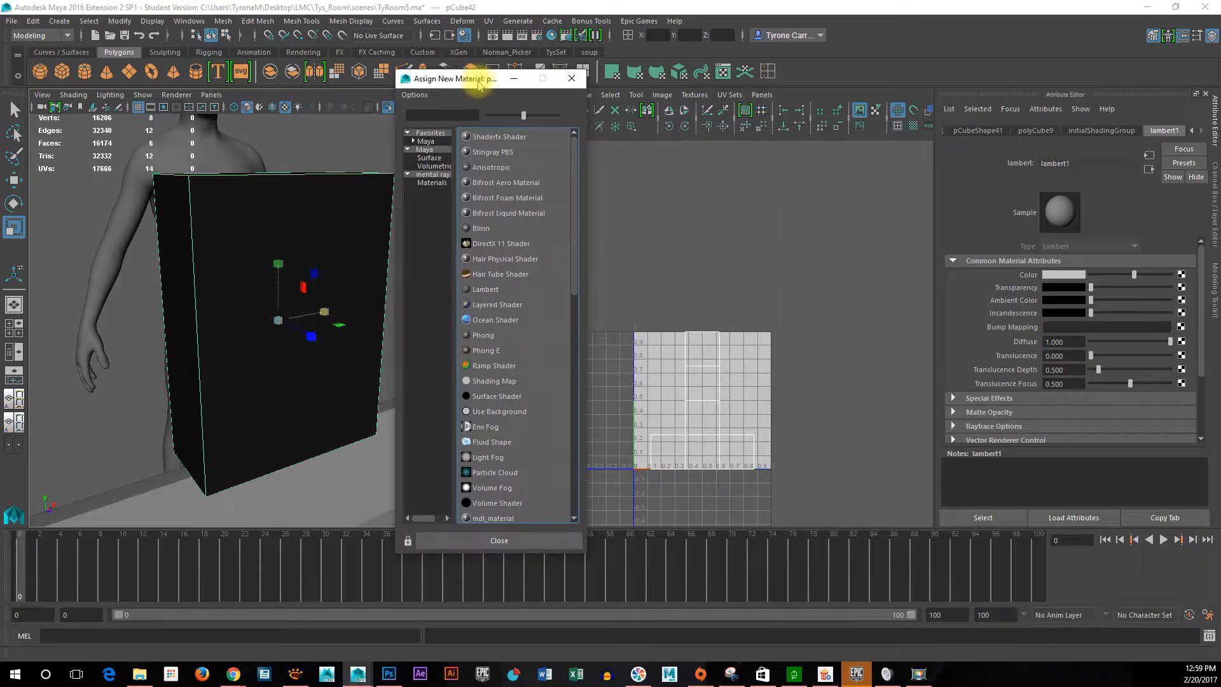
left_click(481, 228)
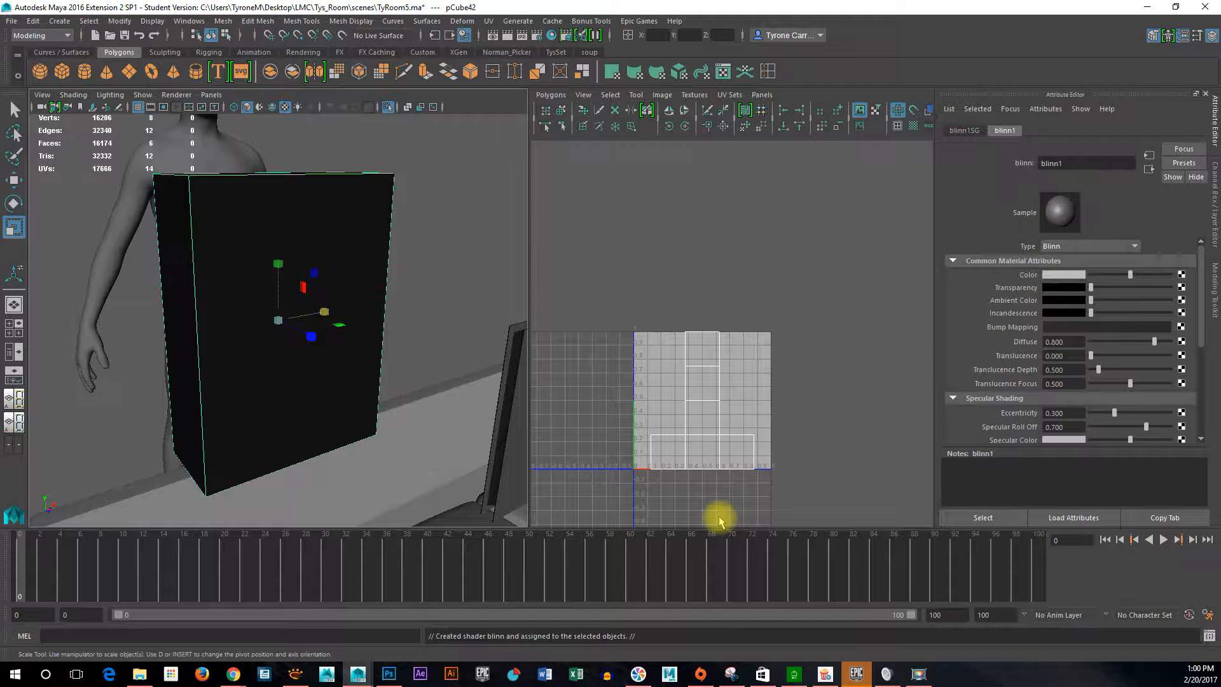
Set the box's Blinn material color to a saturated orange-red.
left_click_drag(423, 362, 499, 341, "alt")
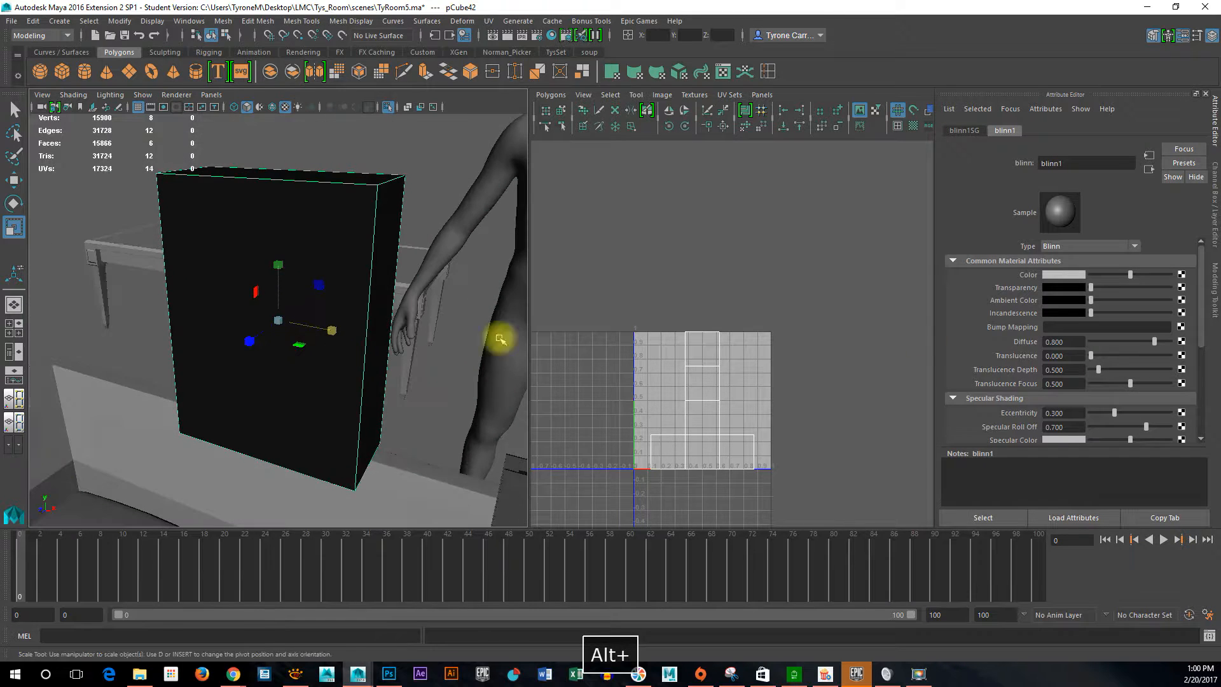
left_click(1067, 275)
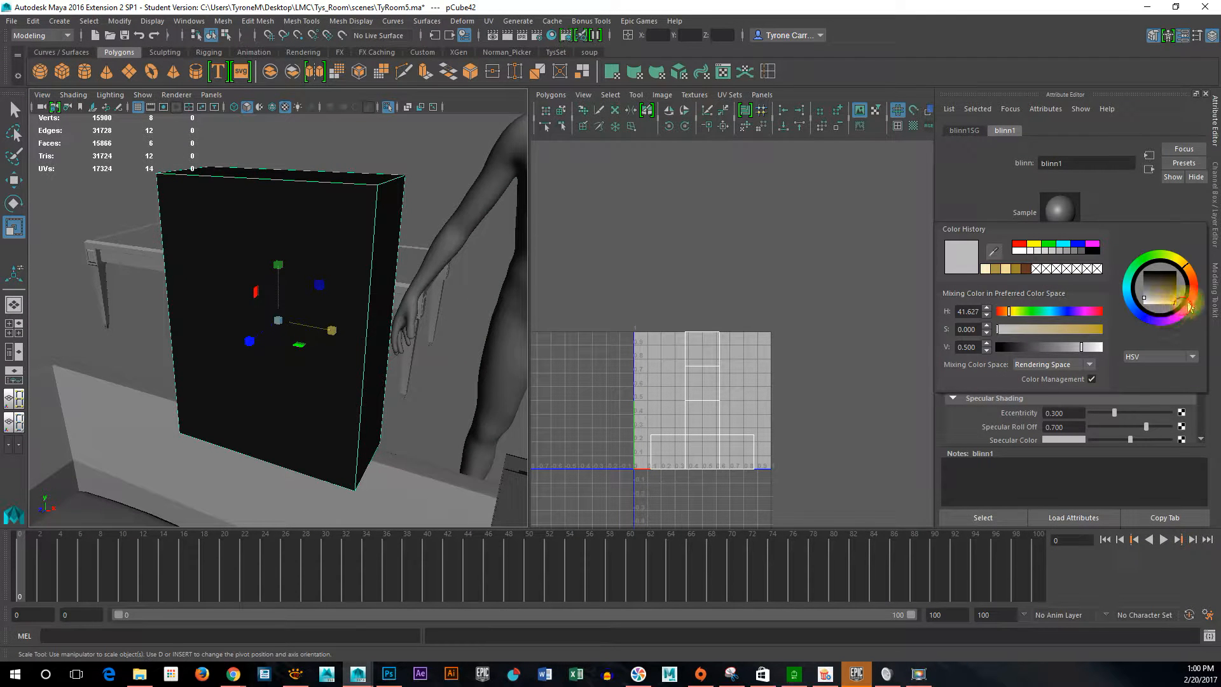
left_click_drag(1157, 288, 1176, 313)
left_click_drag(262, 278, 320, 278, "alt")
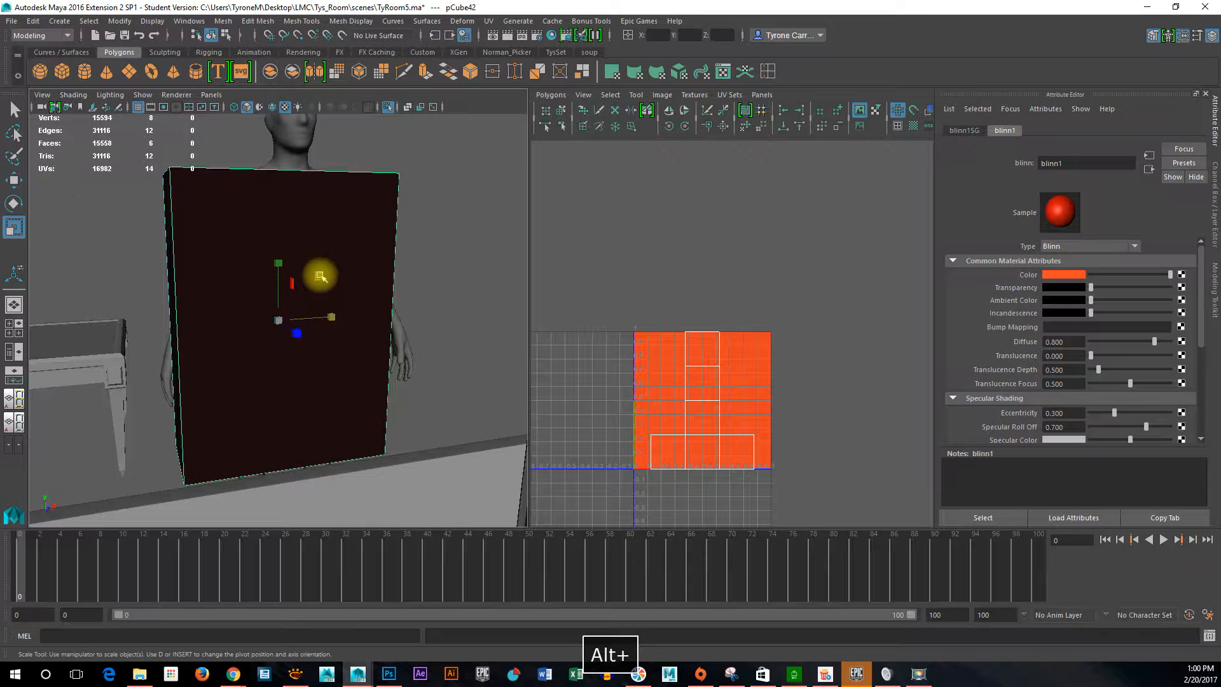
Set the perspective view to shaded display with the Legacy High Quality Viewport renderer.
key("7")
key("5")
key("4")
key("5")
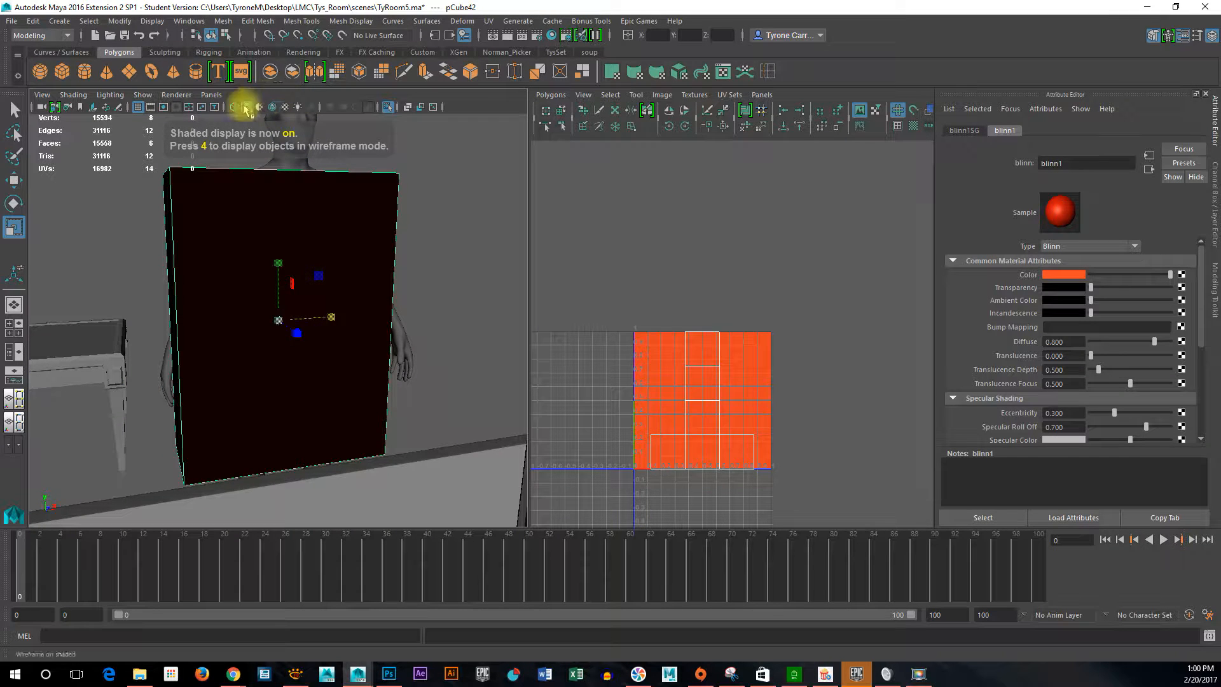
left_click(175, 95)
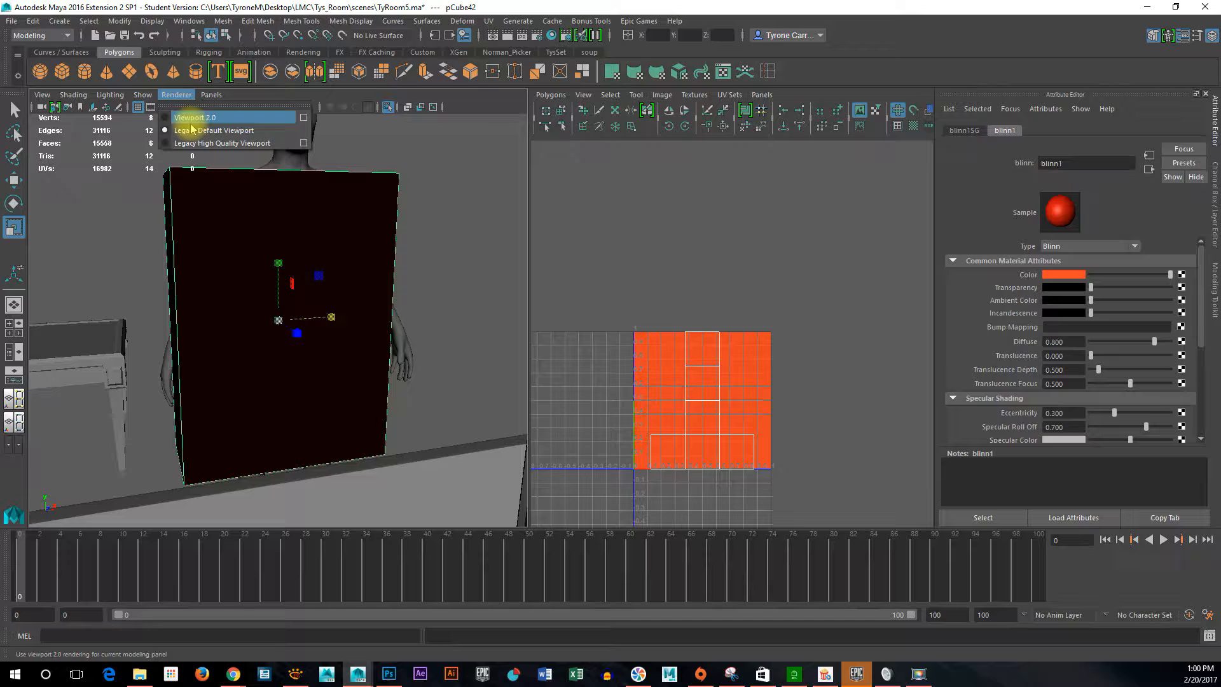
left_click(199, 143)
left_click_drag(256, 394, 229, 287, "alt")
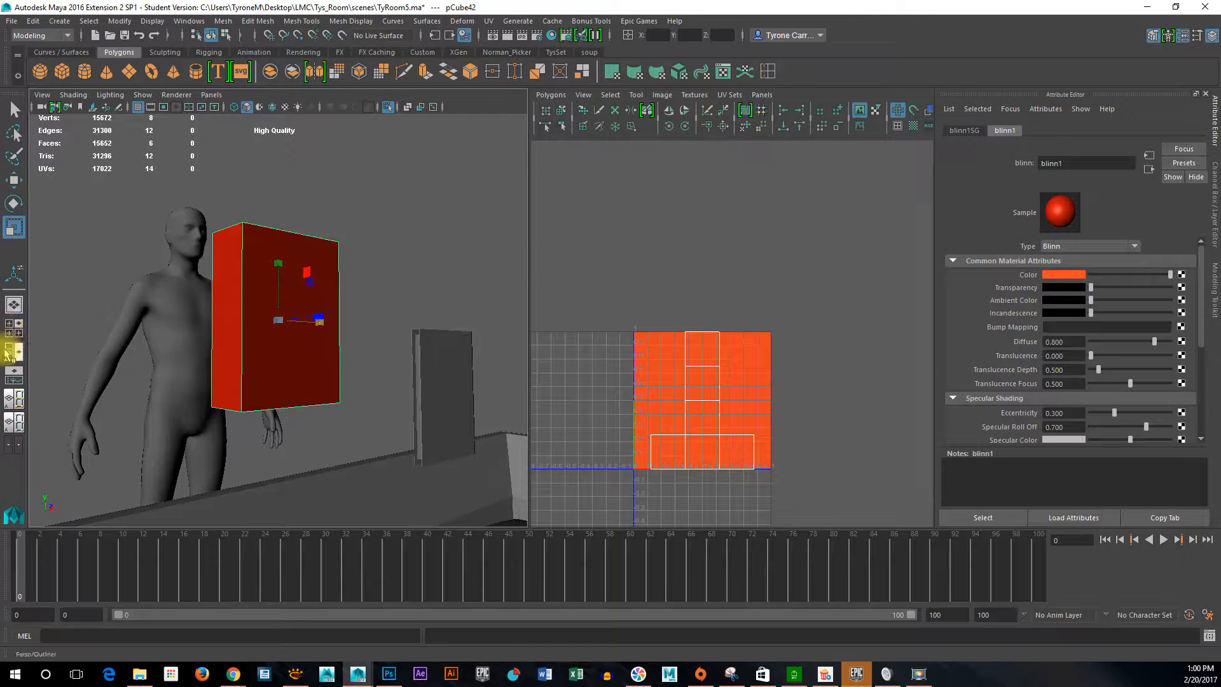
Show the single perspective and four-view layouts, ending on the Persp/UV Editor layout.
left_click(14, 305)
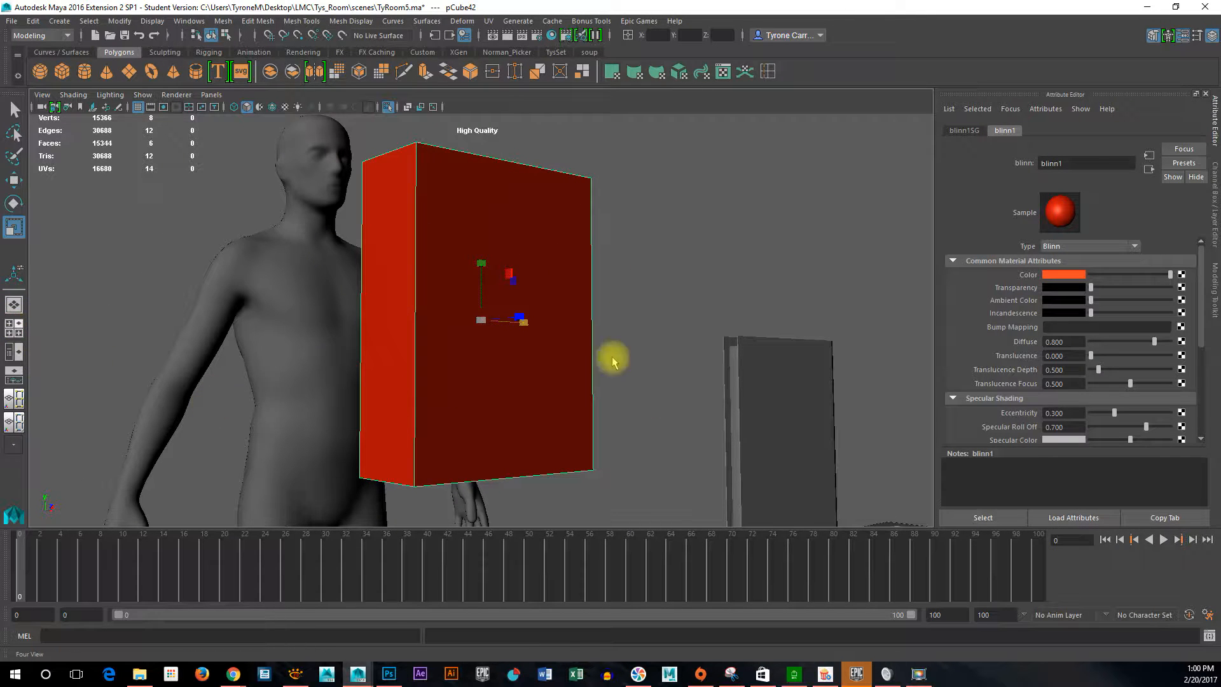
left_click(15, 328)
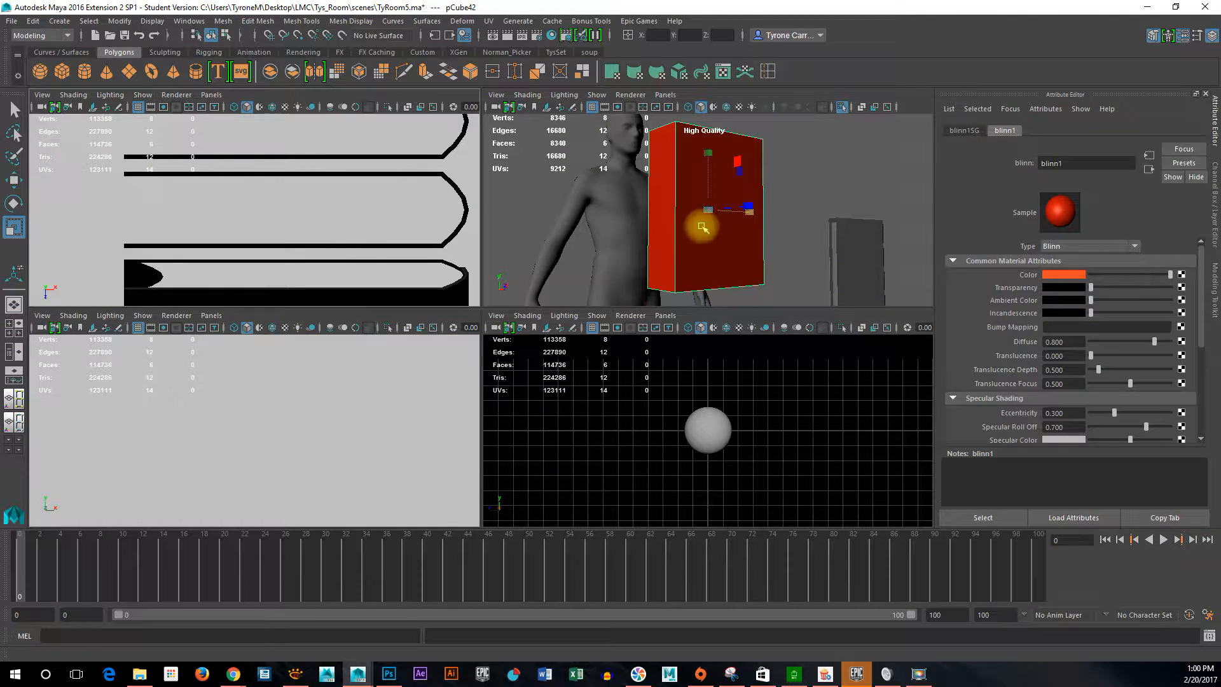
right_click(13, 400)
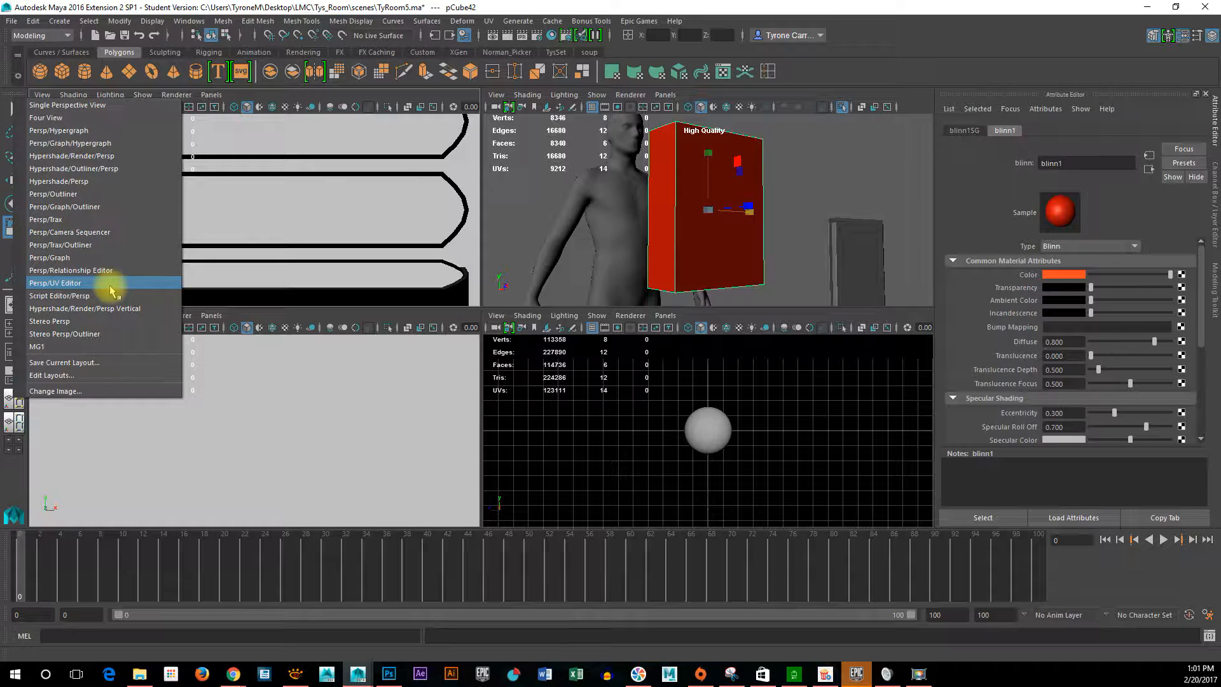
left_click(70, 287)
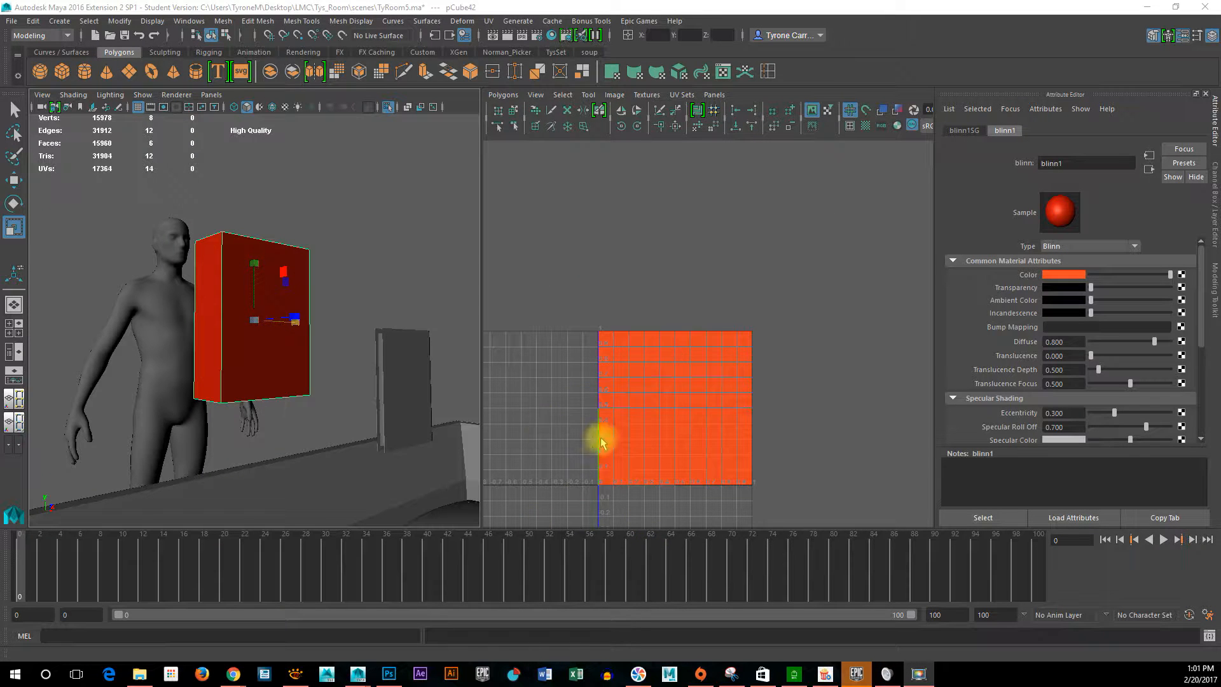
Reselect the red box to display its UV layout and view both the UVs and the box more closely.
left_click(407, 264)
left_click(289, 315)
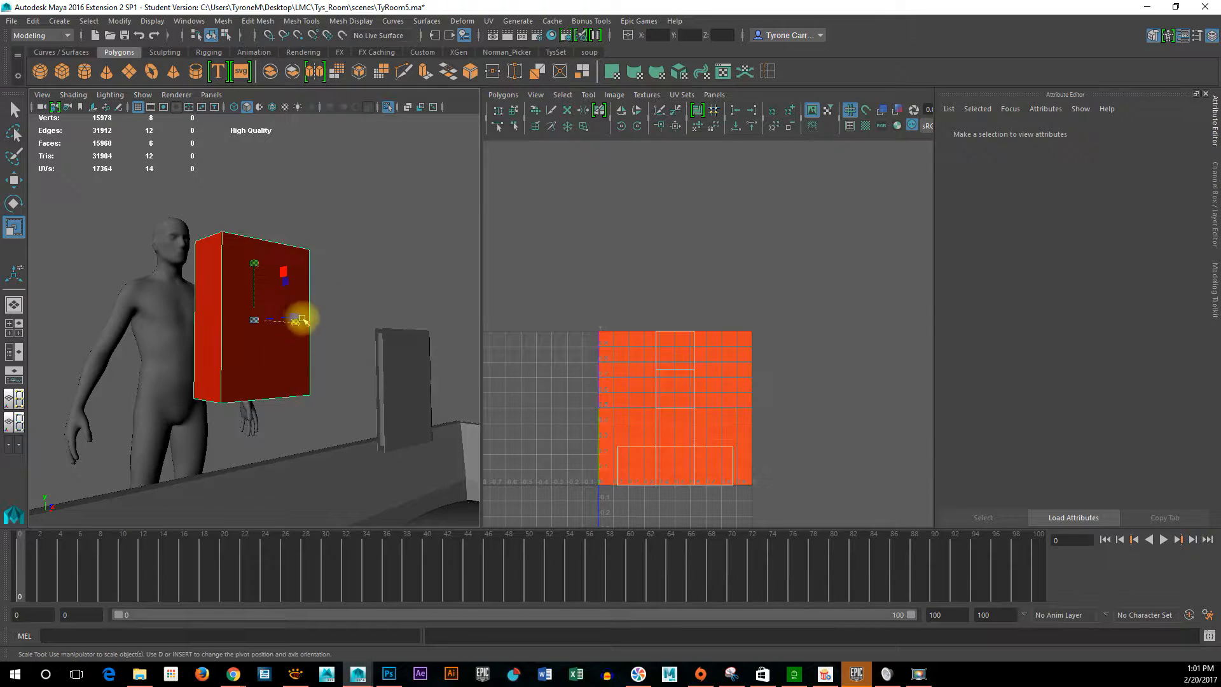
right_click_drag(654, 422, 810, 430, "alt")
middle_click_drag(683, 476, 717, 344, "alt")
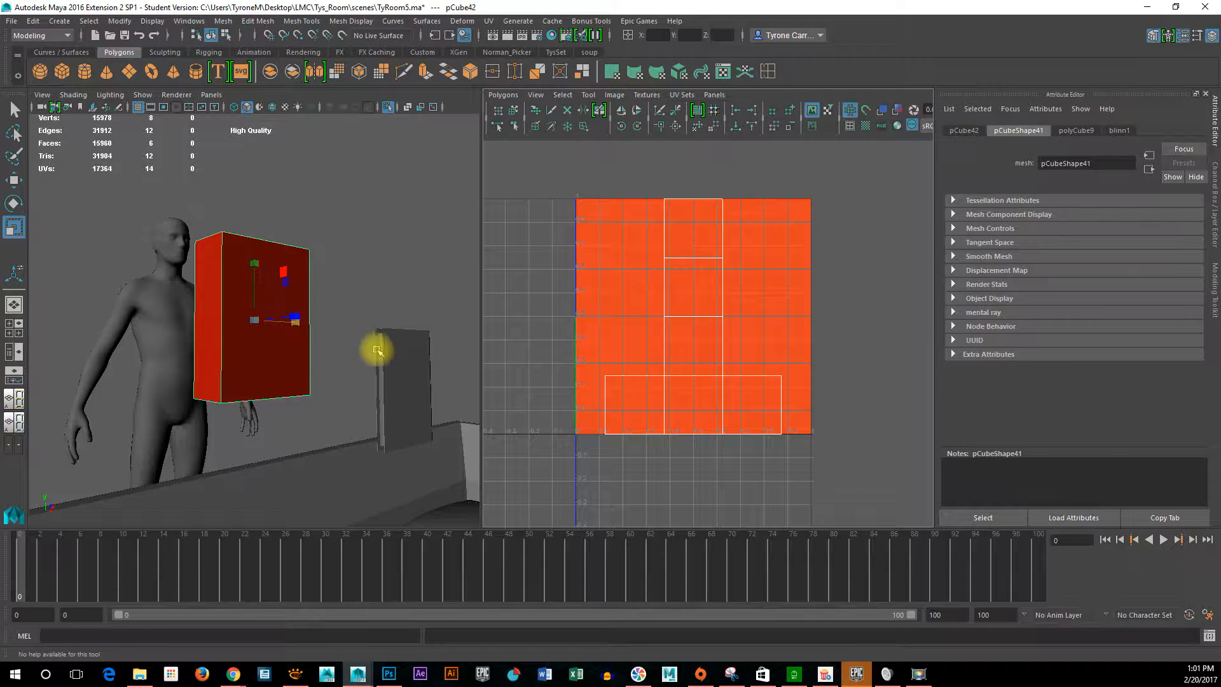
left_click_drag(365, 373, 394, 367, "alt")
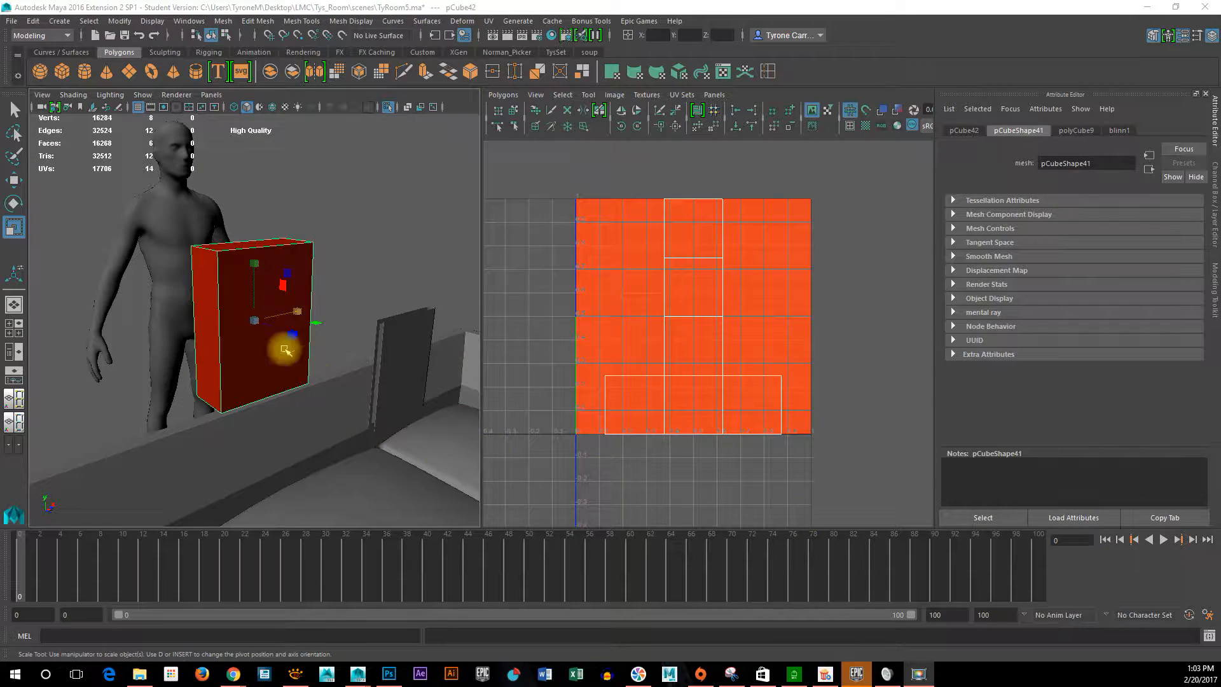
left_click(286, 267)
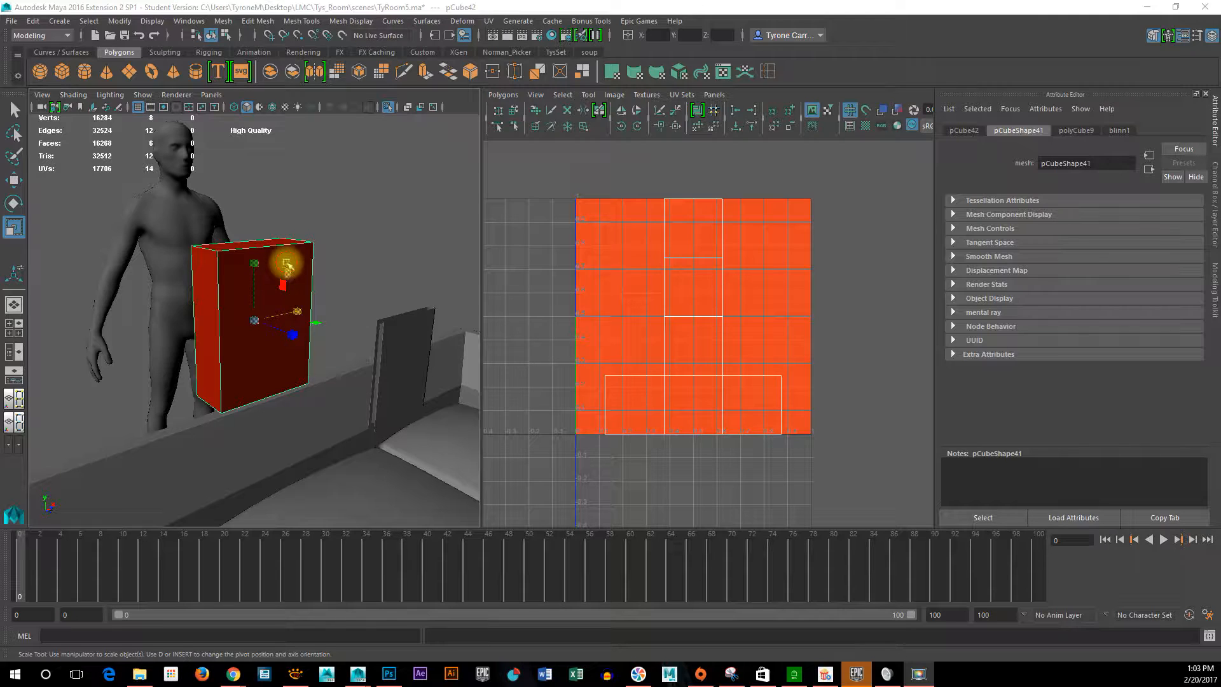
left_click(286, 263)
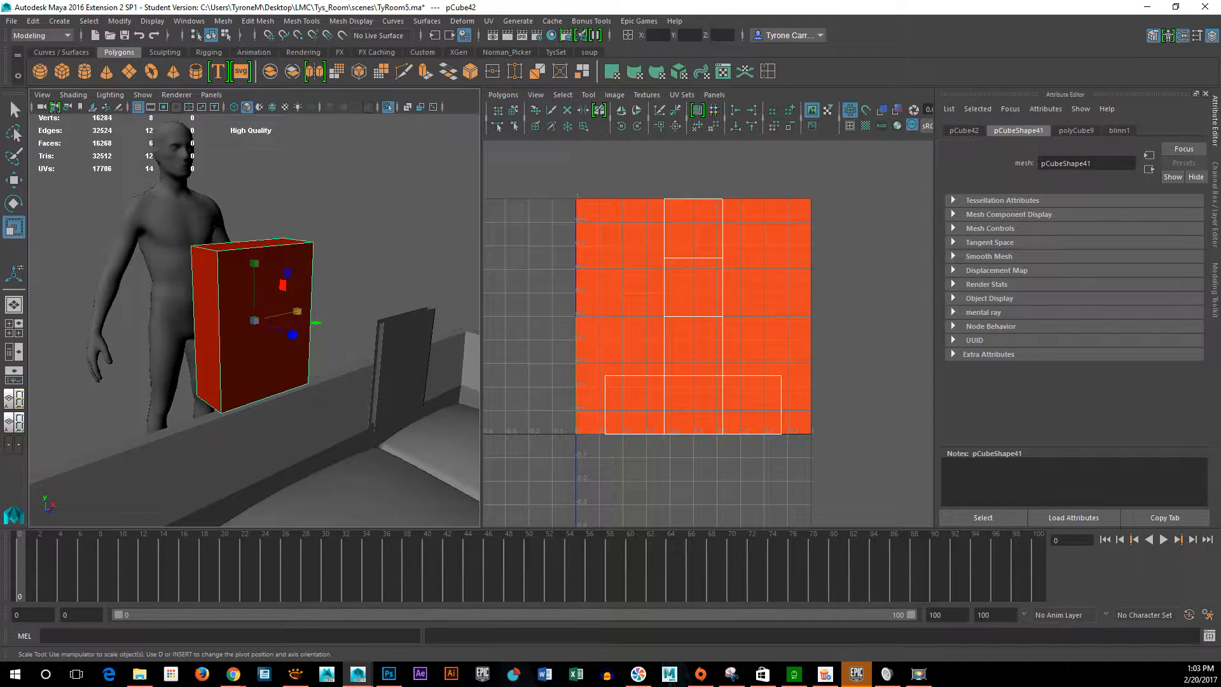
Connect a File texture node to the Color attribute of the box's Blinn material.
left_click(1121, 130)
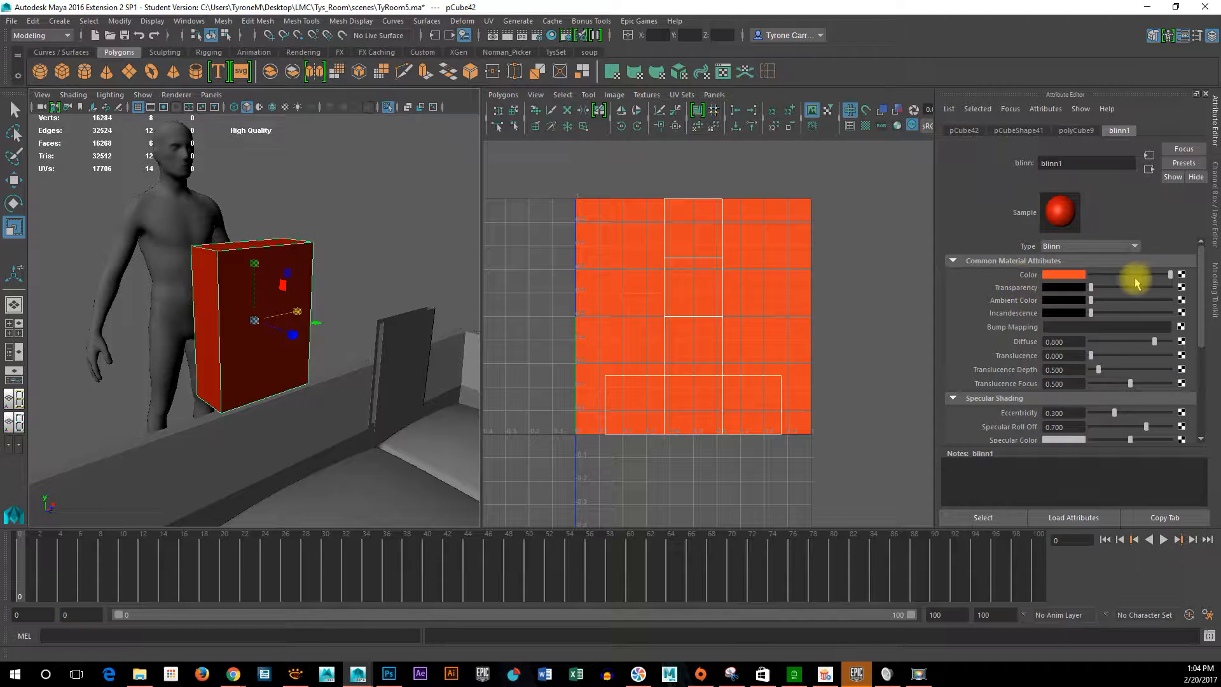
left_click(1183, 276)
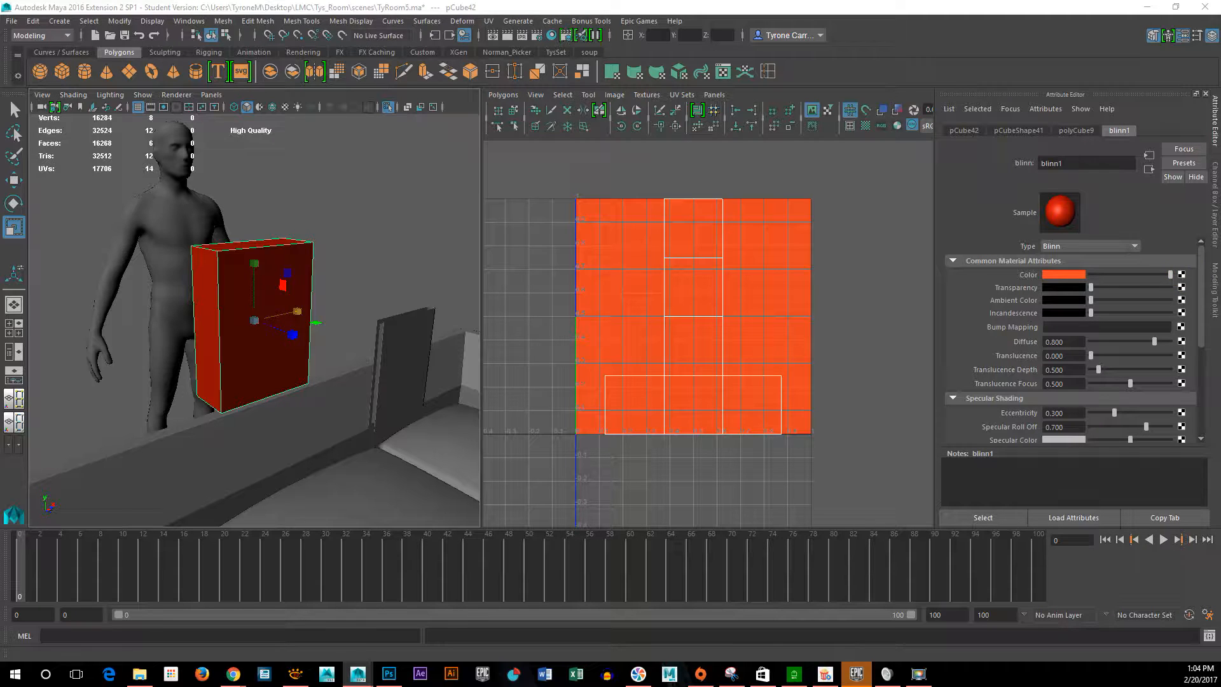
left_click_drag(1210, 227, 725, 130)
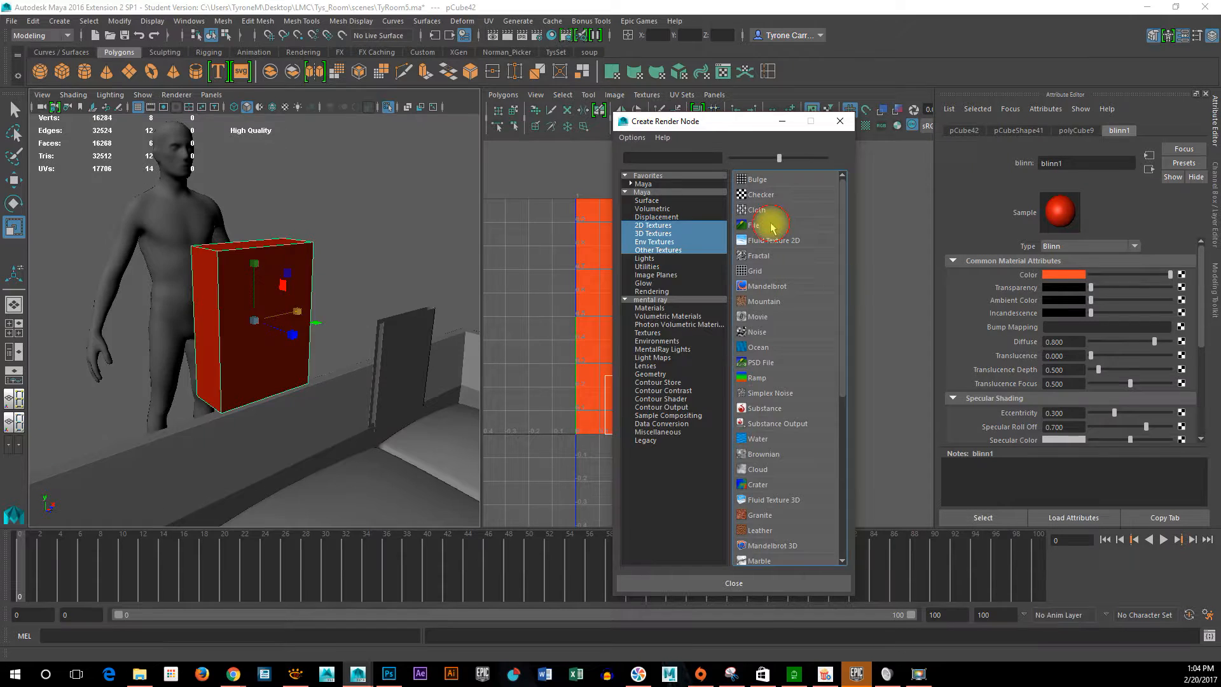
left_click(771, 225)
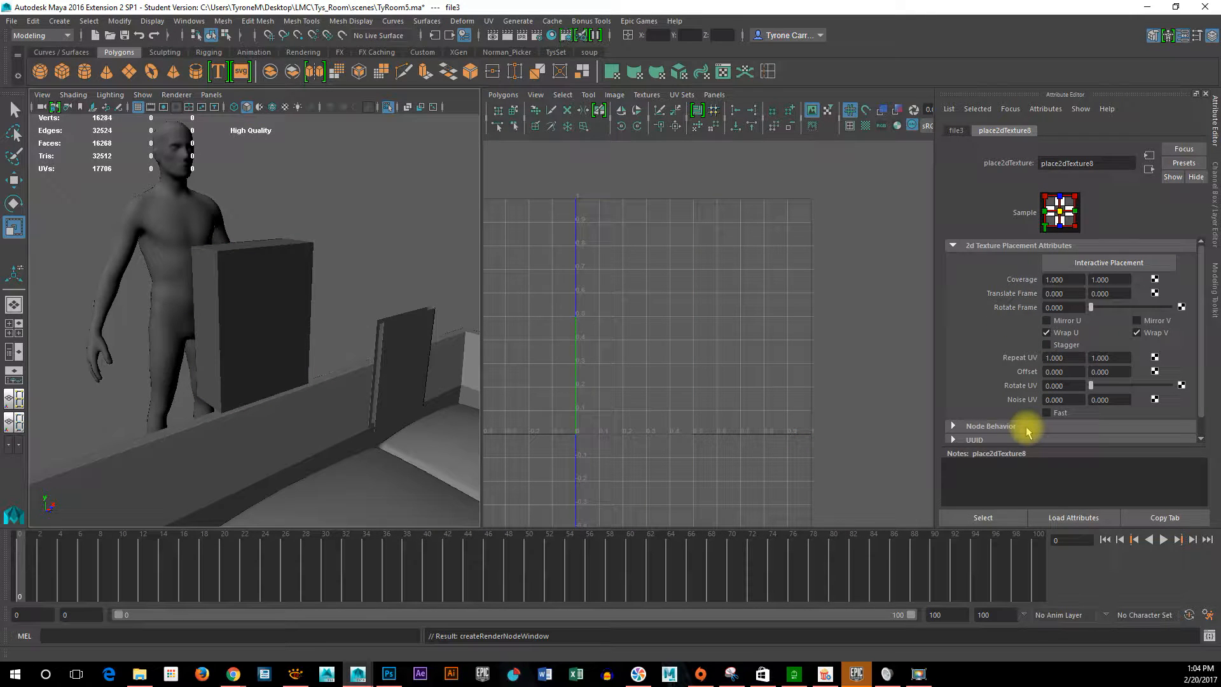
Load textureGrid2_1024x1024.jpg from the project's sourceimages folder as the File texture's image.
left_click(955, 130)
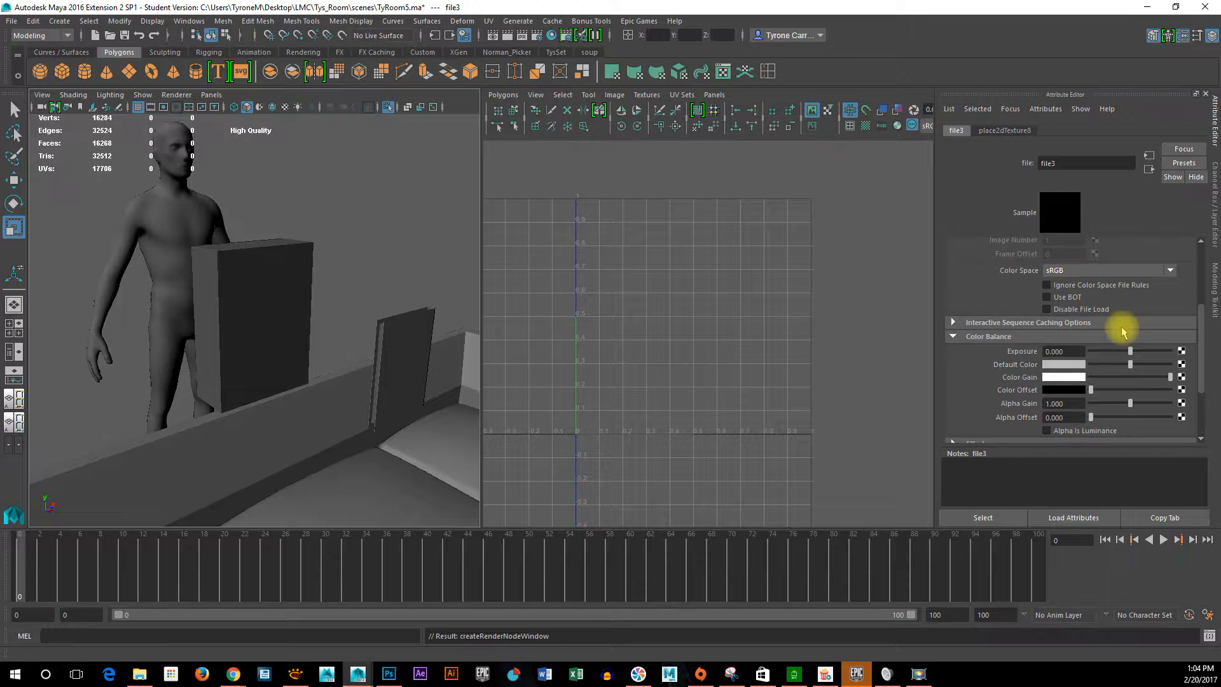
scroll(1029, 275, "up", 3)
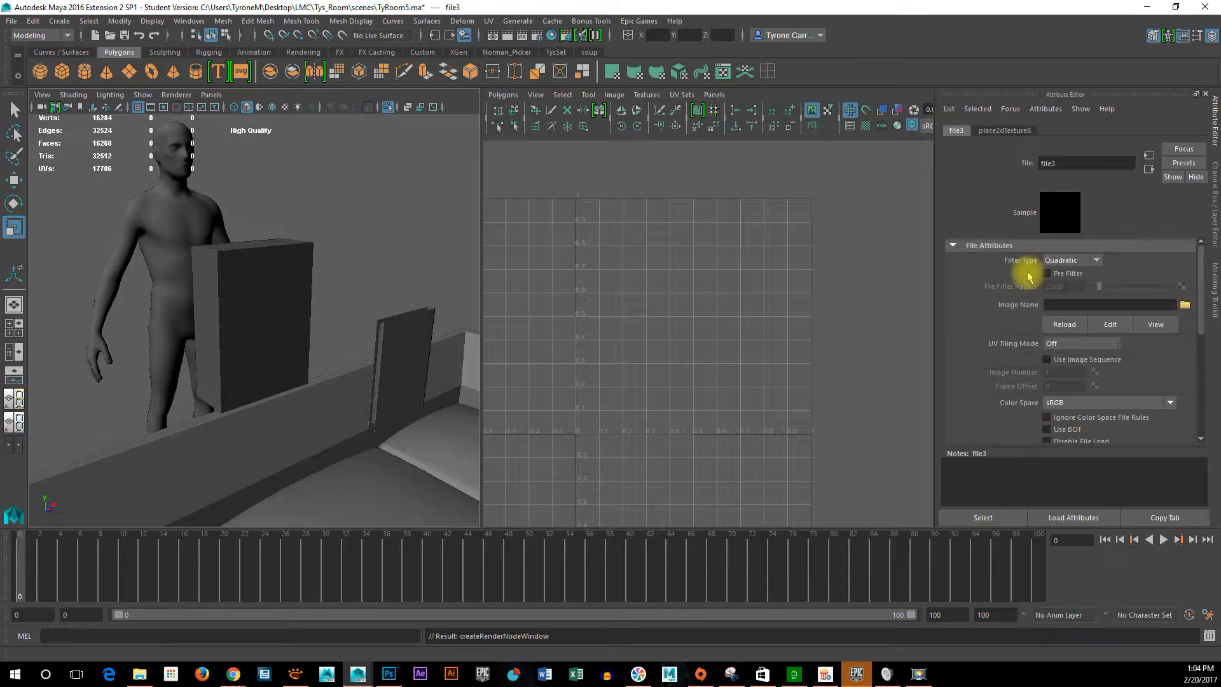
left_click(1184, 305)
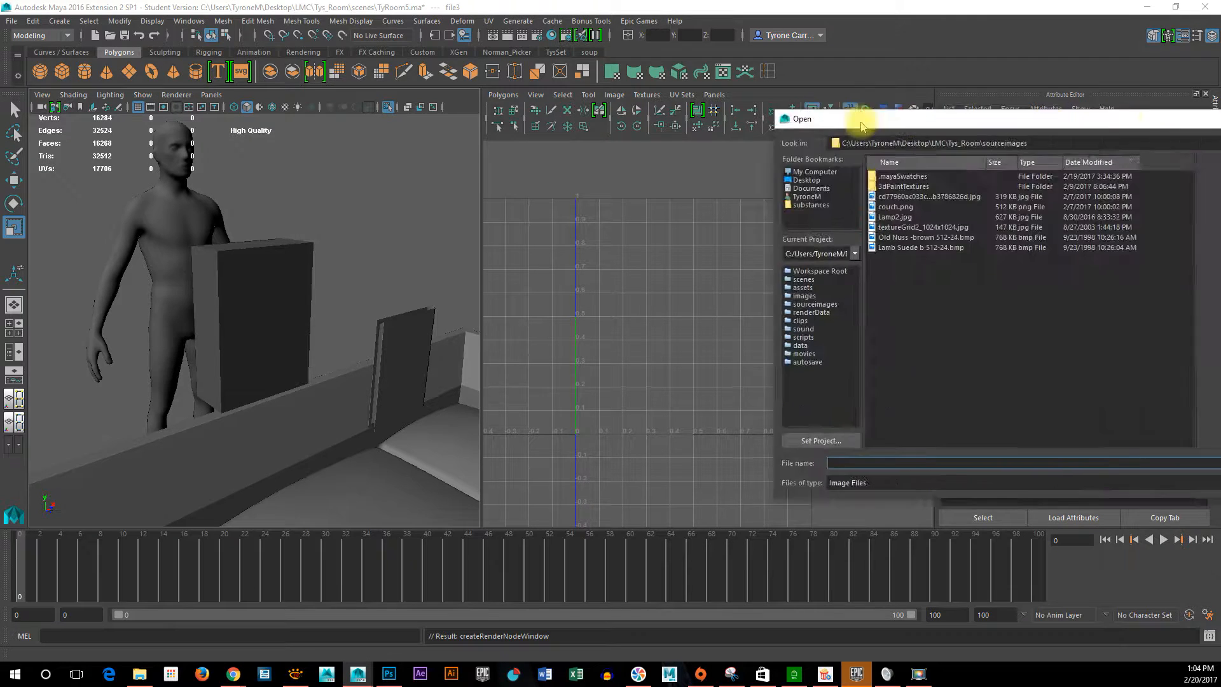
left_click_drag(1049, 121, 615, 101)
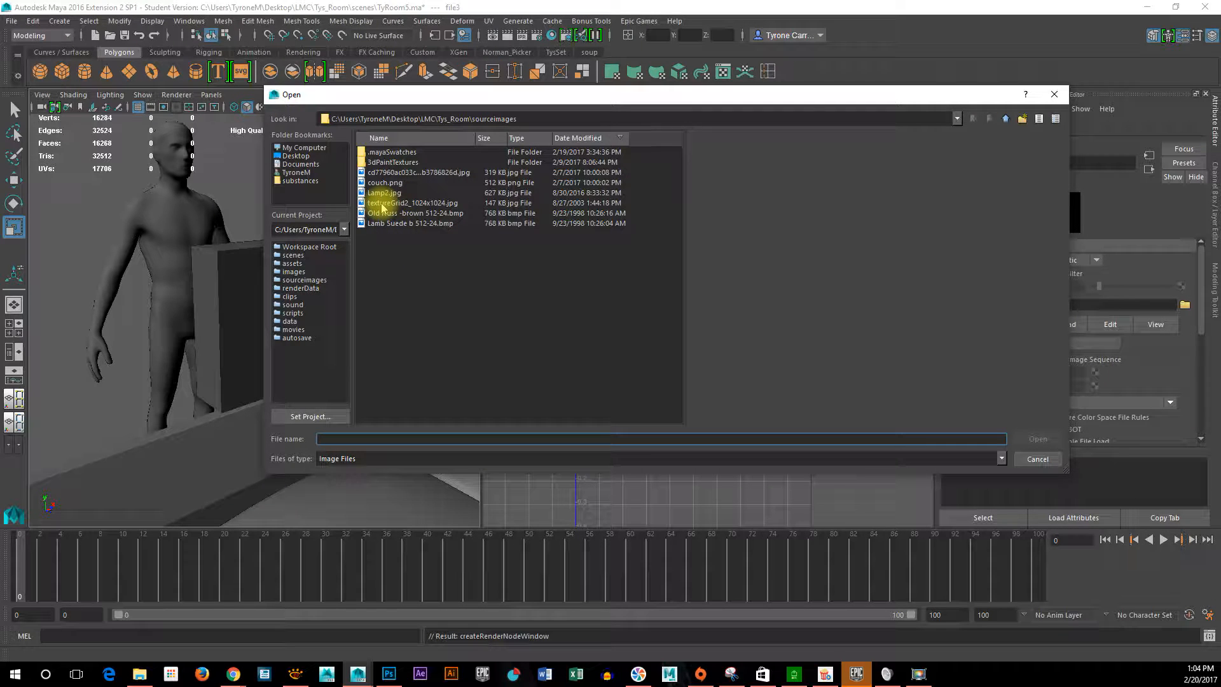
left_click(382, 203)
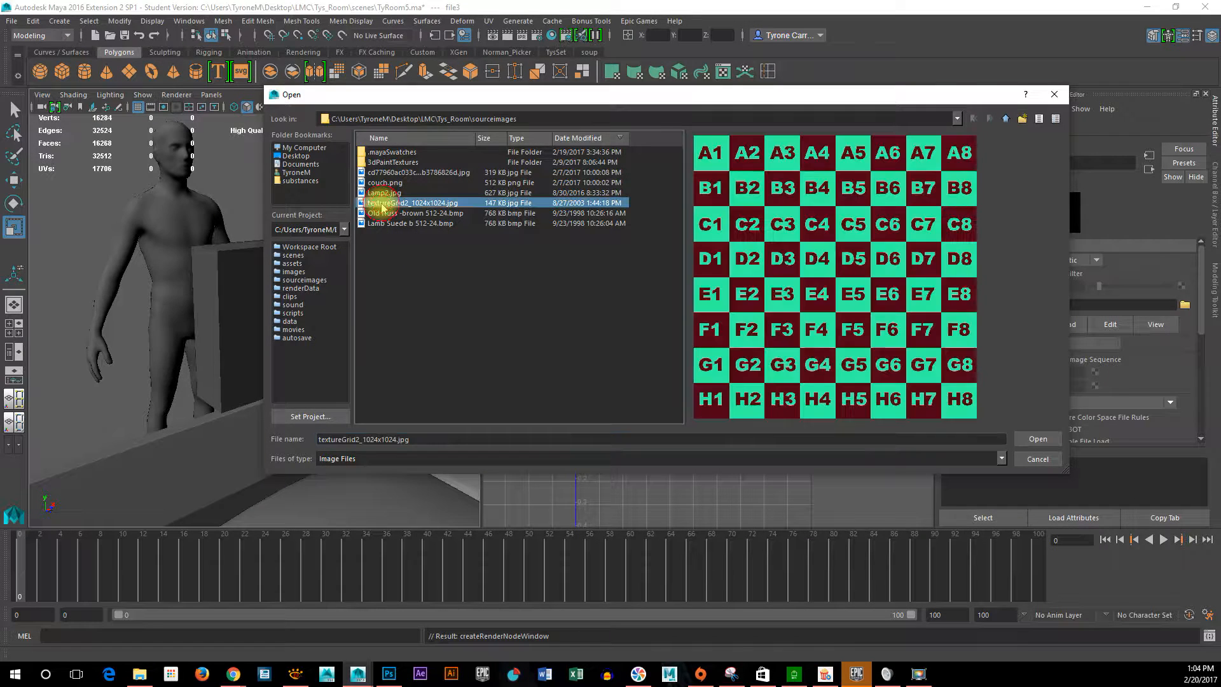
left_click(1038, 439)
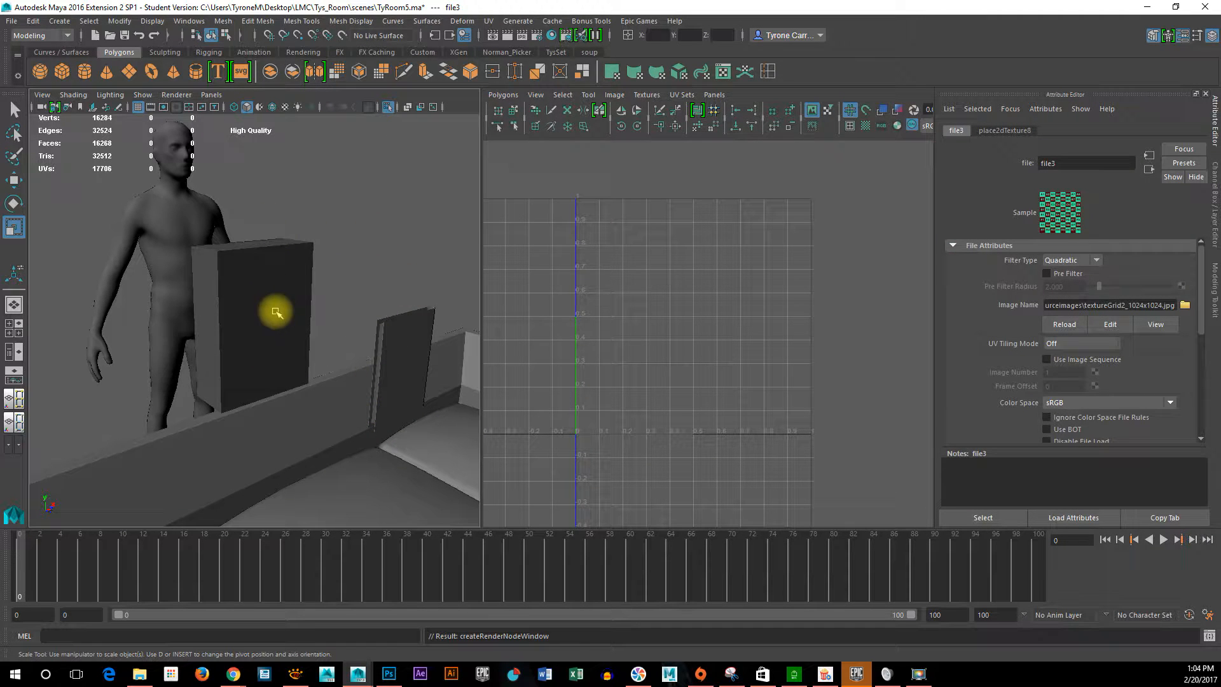
Show textures in the perspective view and select the box to display its UV layout.
mouse_move(291, 308)
left_mouse_down("alt")
mouse_move(286, 321)
mouse_move(297, 314)
mouse_move(60, 278)
mouse_move(68, 257)
mouse_move(292, 281)
mouse_move(408, 354)
mouse_move(526, 316)
mouse_move(422, 188)
mouse_move(273, 292)
mouse_move(334, 324)
mouse_move(295, 318)
left_mouse_up("alt")
key("6")
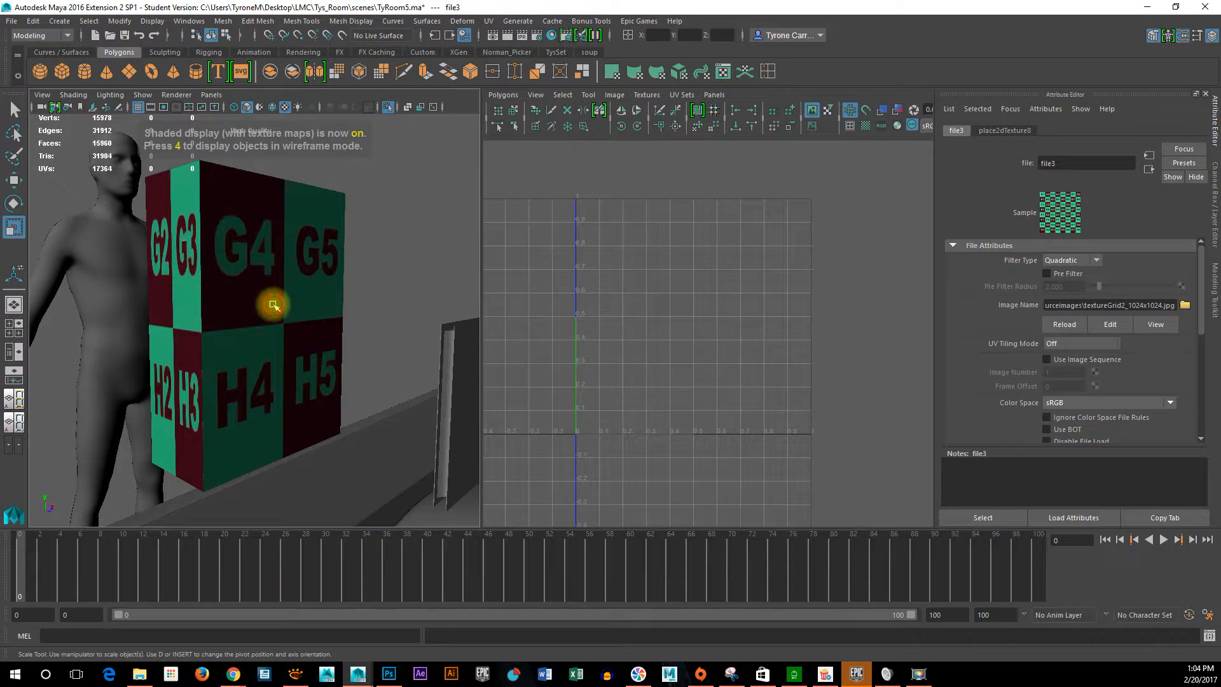
left_click(273, 304)
left_click(322, 390)
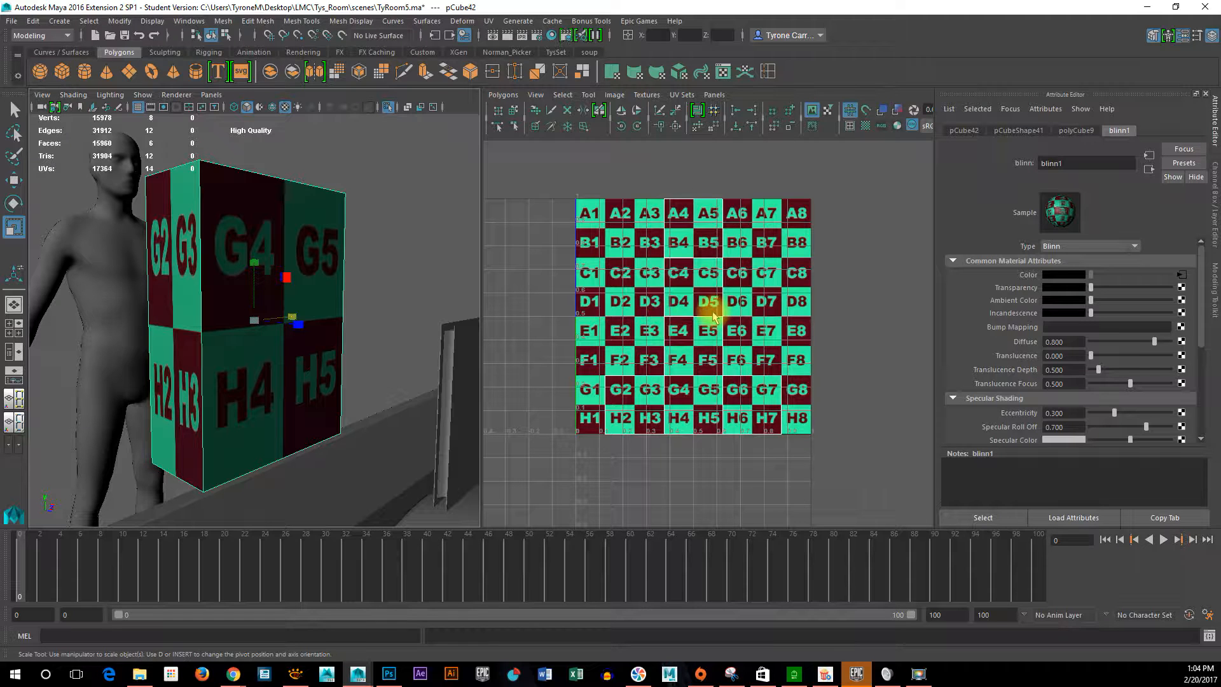
Toggle the grid image off and on in the UV Editor, and dim it behind the UV shell.
left_click(813, 111)
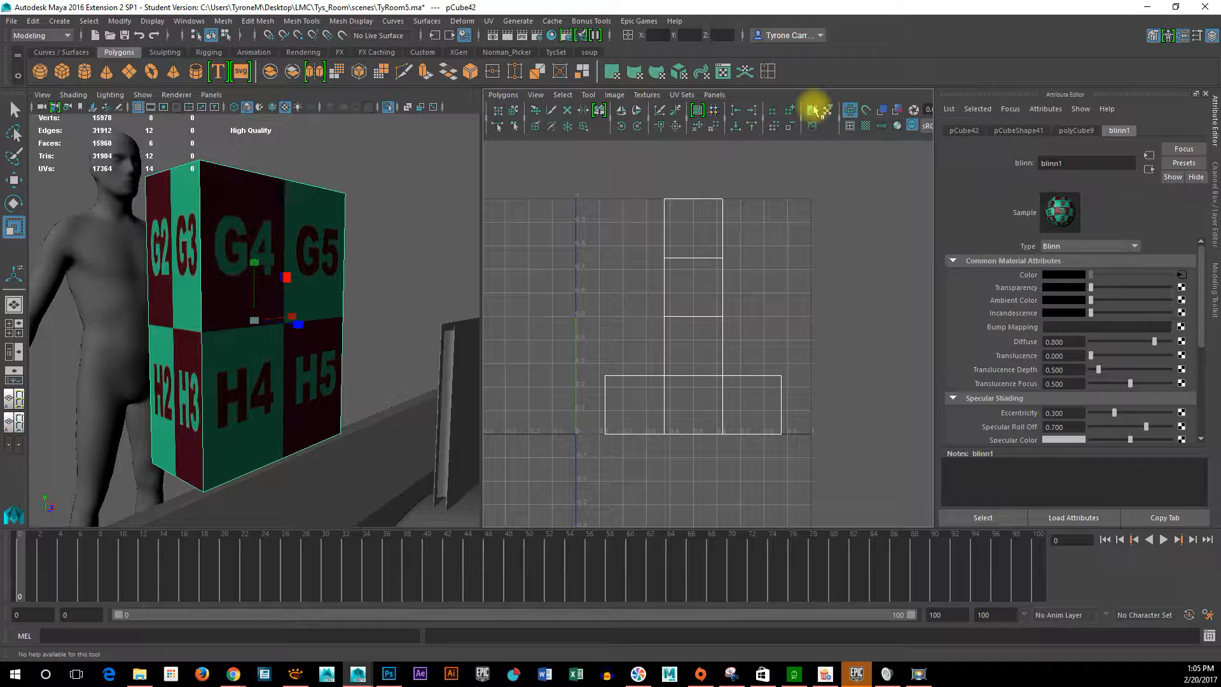
left_click(813, 109)
left_click(814, 128)
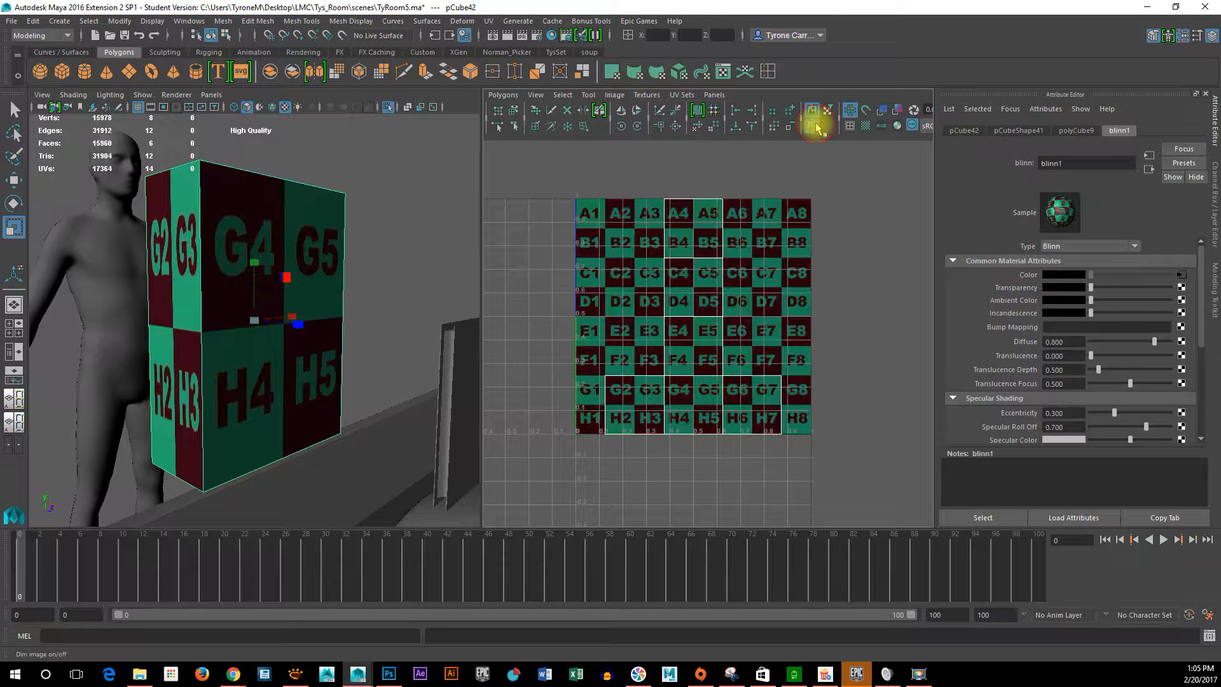
right_click_drag(638, 393, 800, 375, "alt")
middle_click_drag(711, 322, 712, 360, "alt")
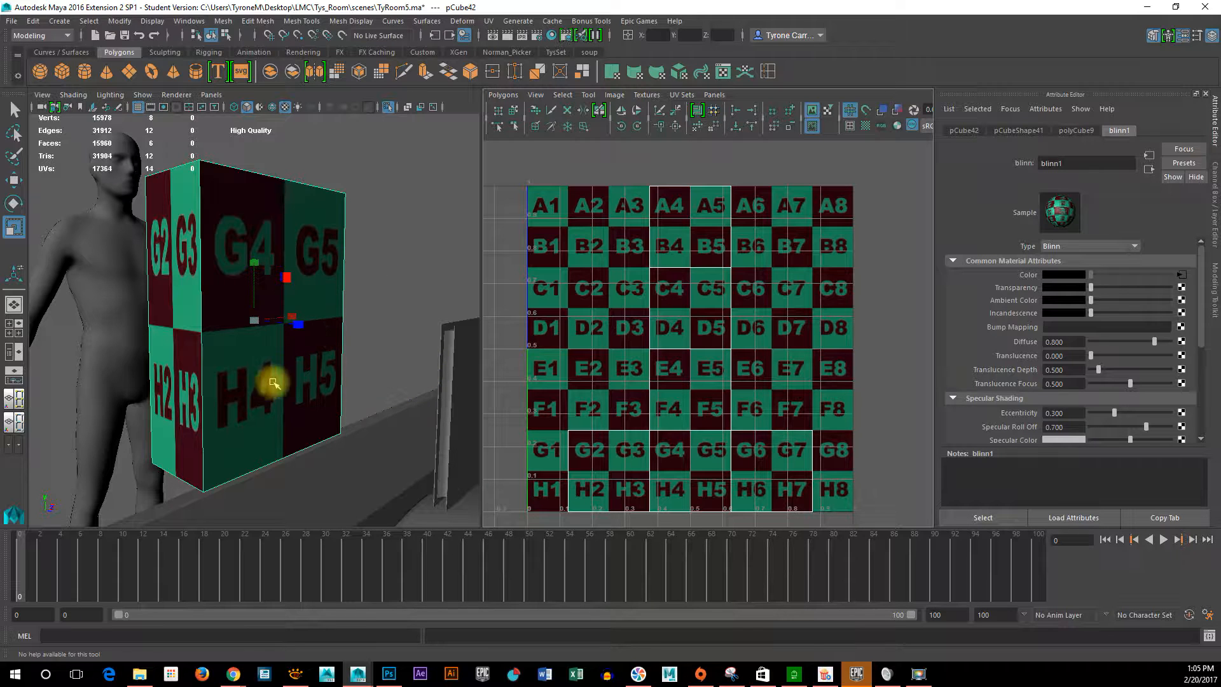
Switch the UV Editor to face selection and select the box's front face covering squares G4 to H5.
right_click_drag(689, 450, 690, 484)
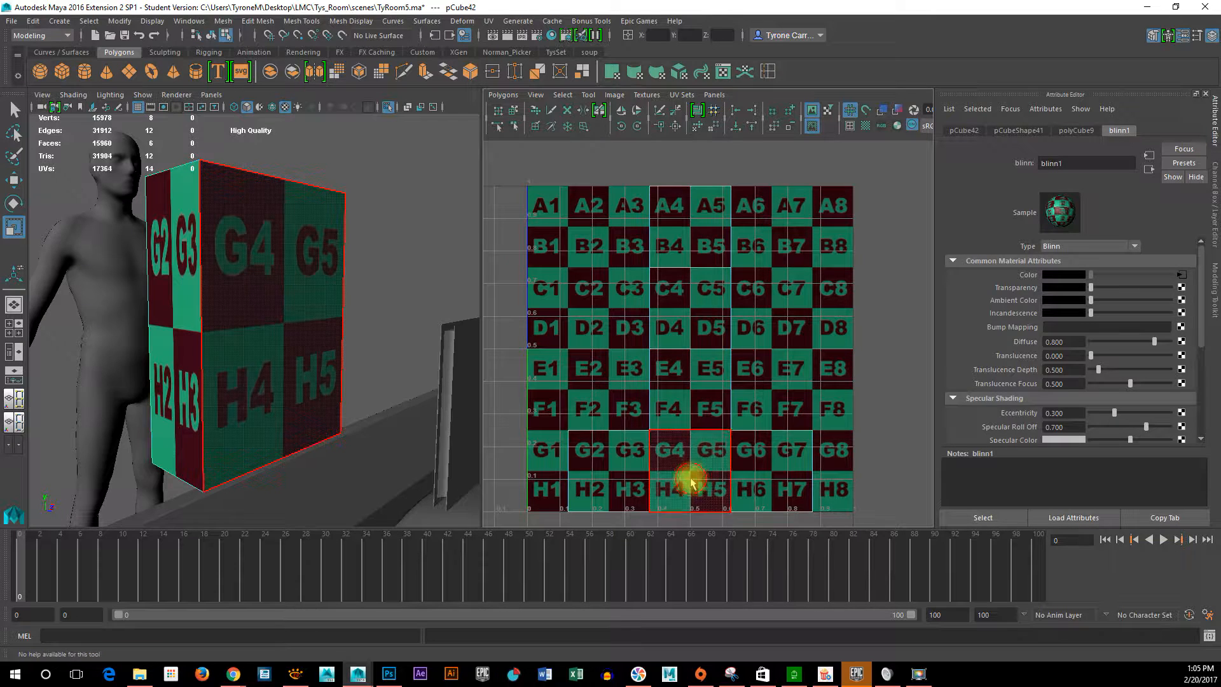
left_click(689, 474)
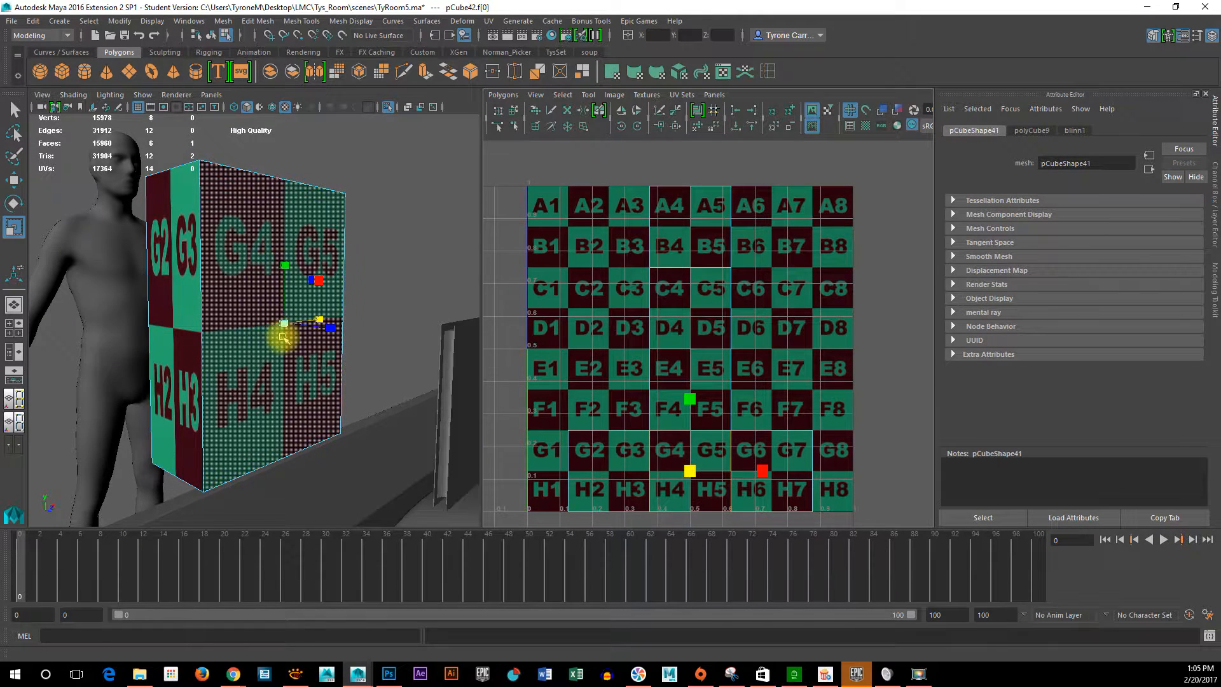
left_click(708, 439)
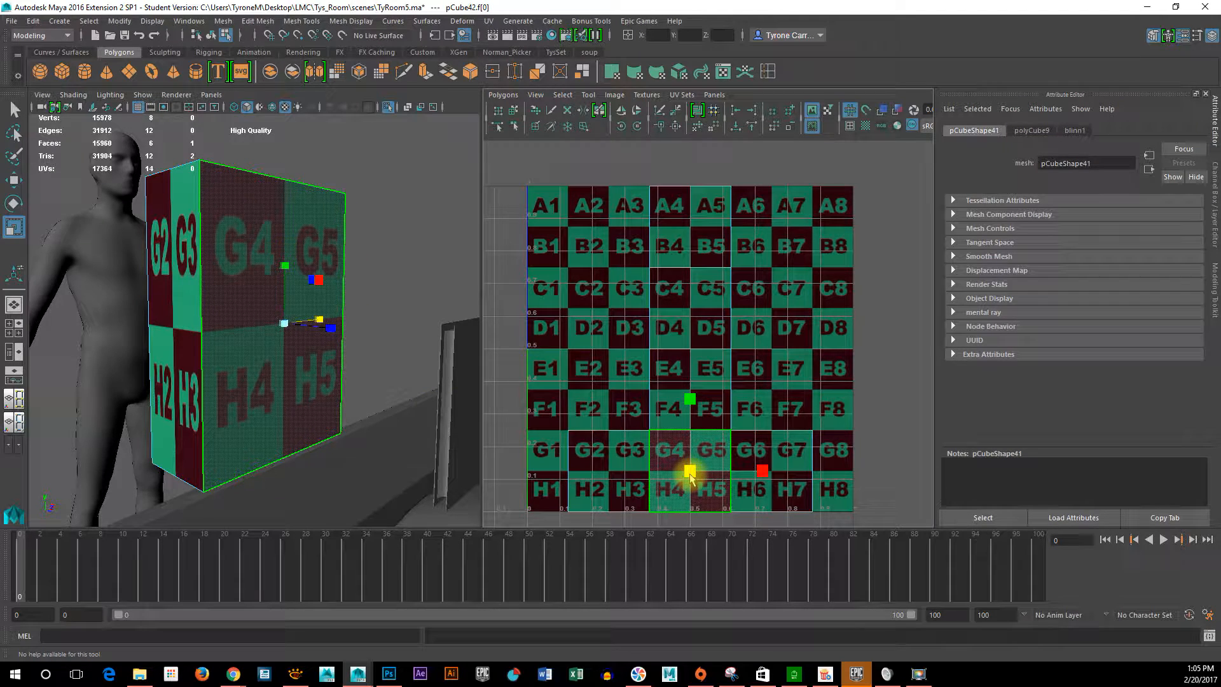
Try moving the front face's UVs one grid square up and one to the right, and undo the move.
key("w")
left_click_drag(691, 472, 731, 428)
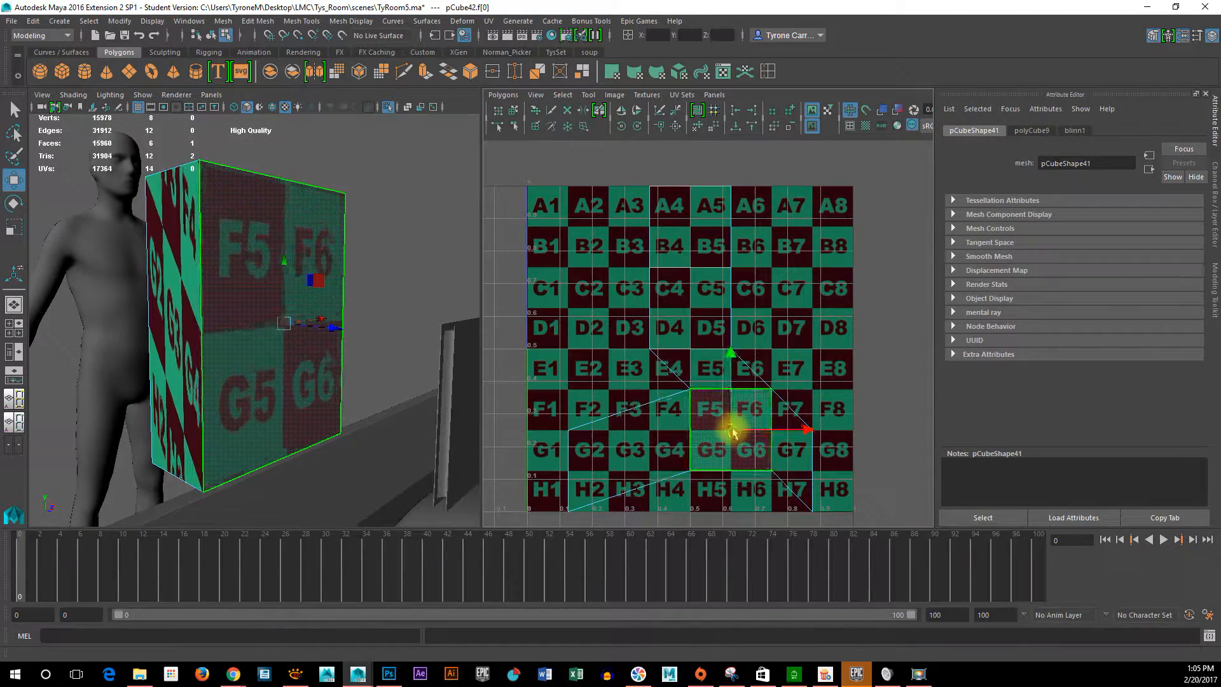
left_click(632, 449)
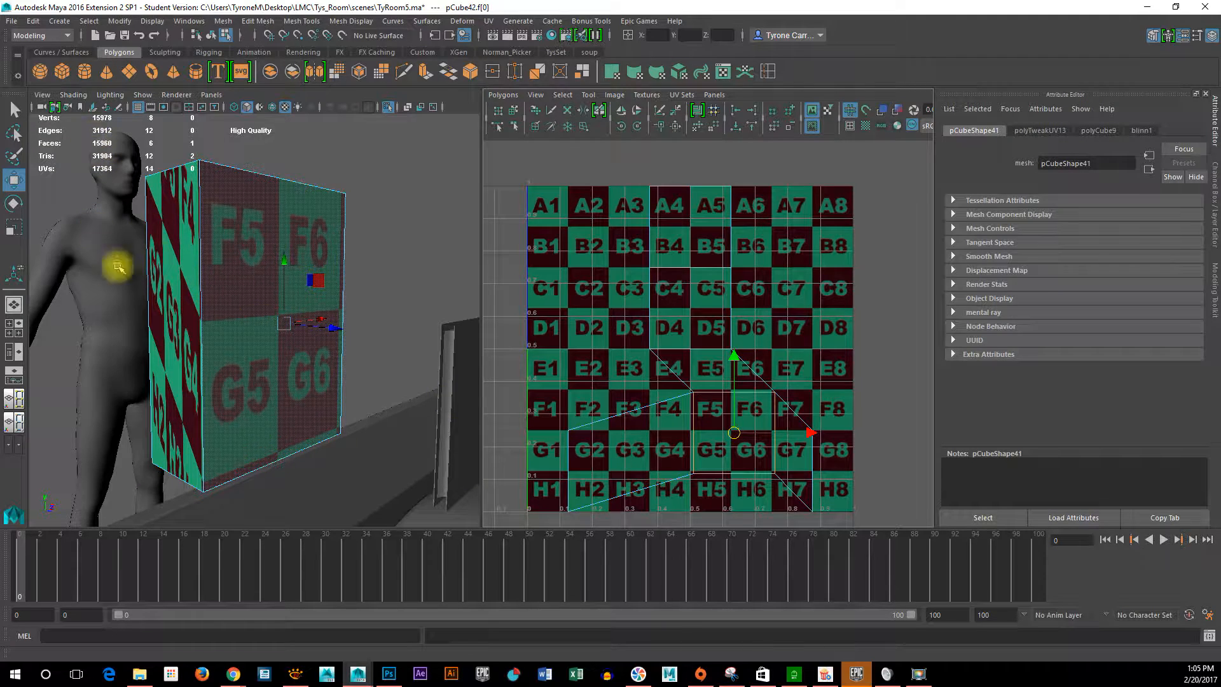
left_click_drag(226, 307, 250, 272, "alt")
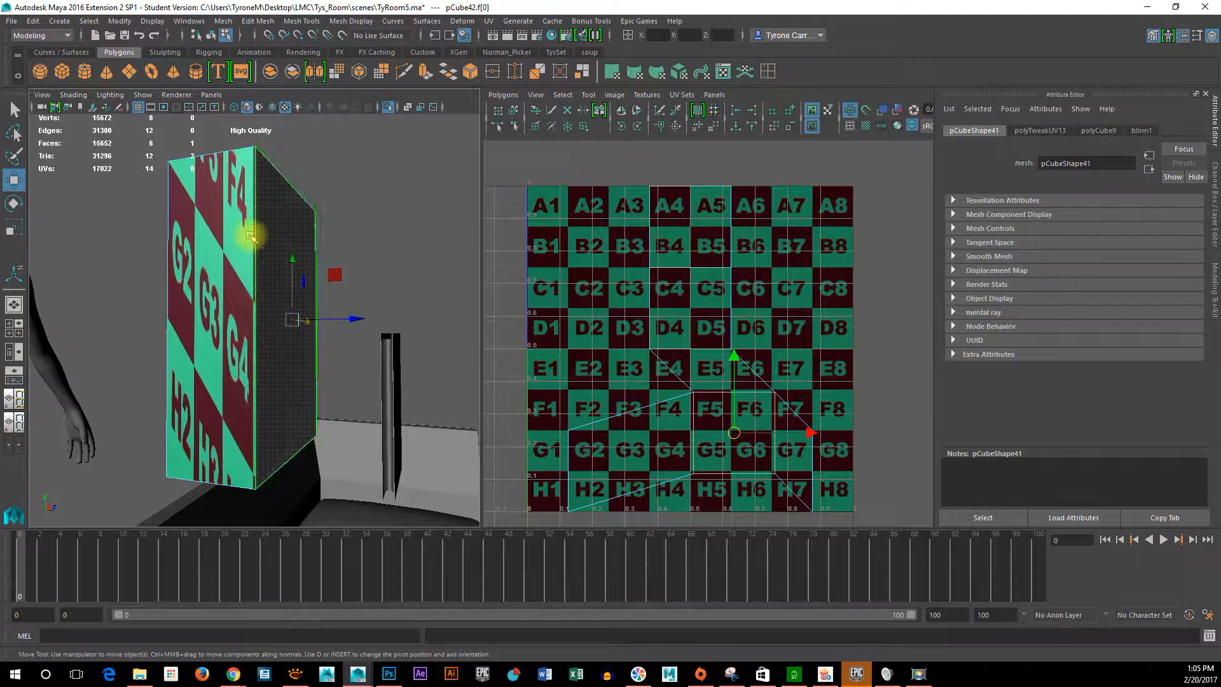
left_click(242, 216)
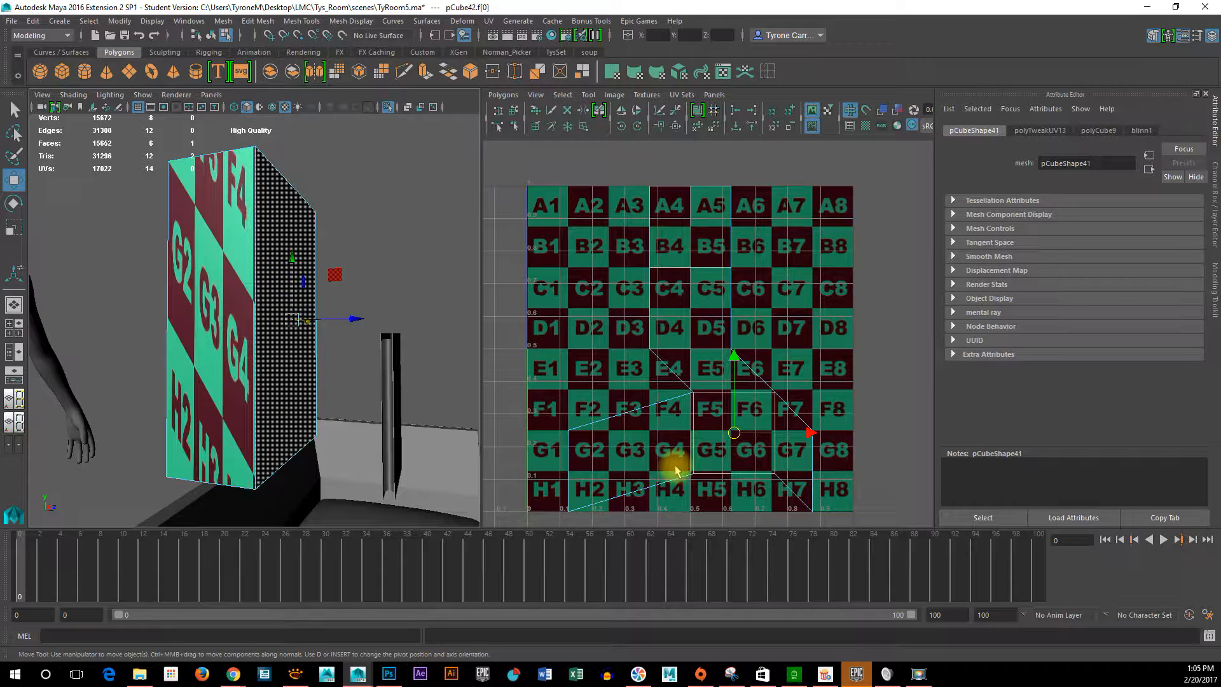
key("z")
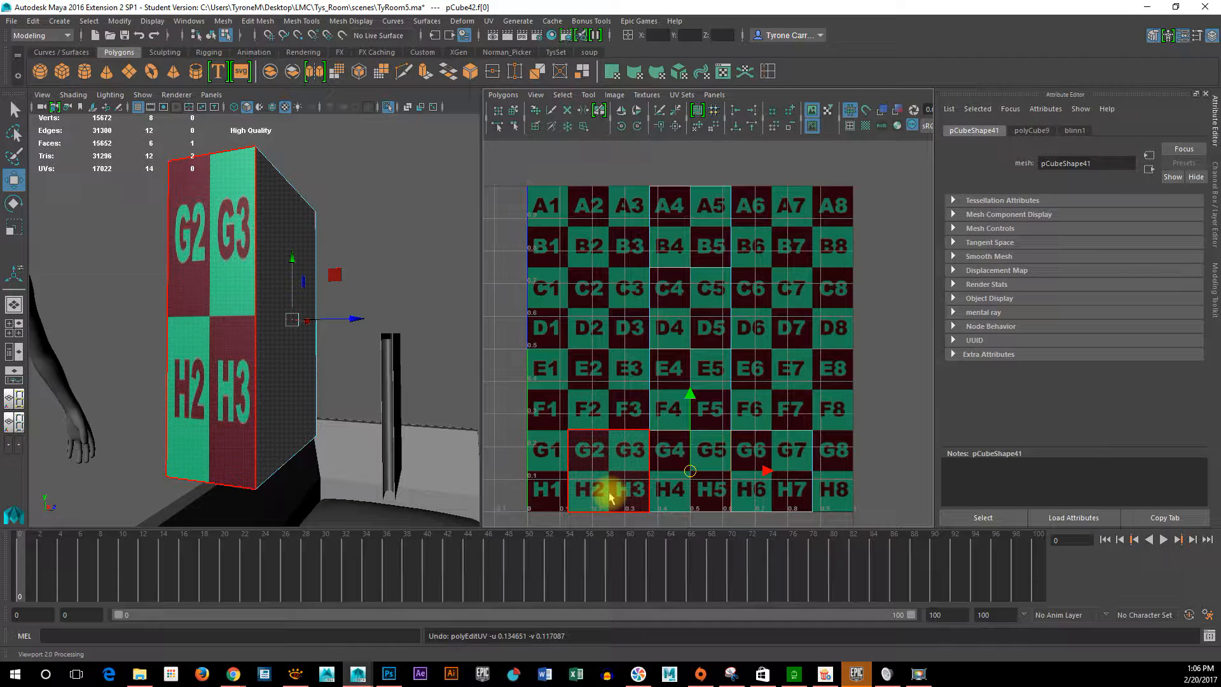
Turn on thick texture borders for the UV shell and compare them with the box's front, side and top faces.
left_click_drag(356, 369, 284, 357, "alt")
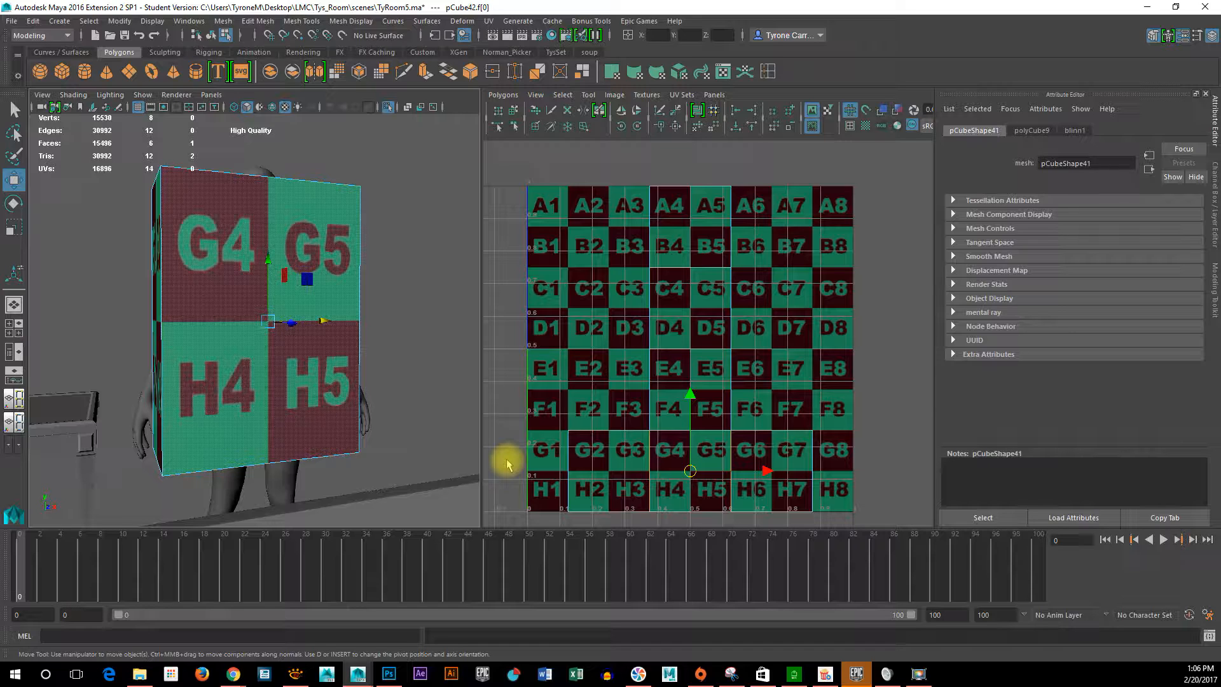
left_click(211, 423)
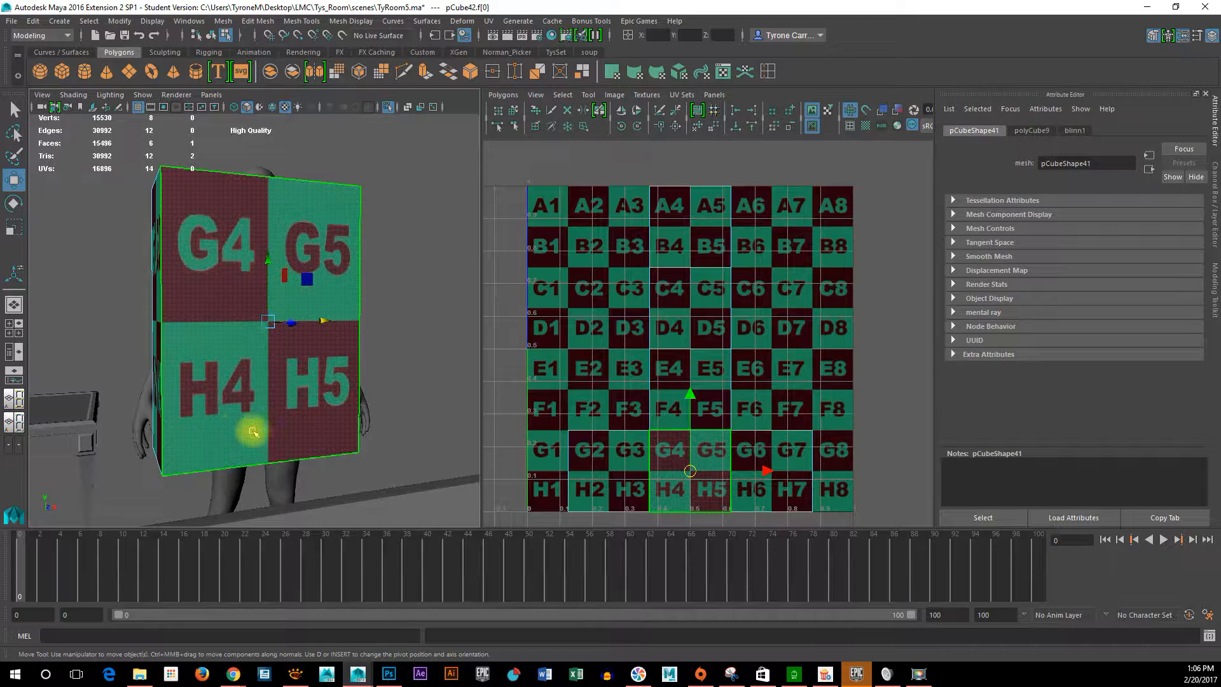
left_click_drag(280, 329, 426, 327, "alt")
left_click_drag(389, 381, 458, 390, "alt")
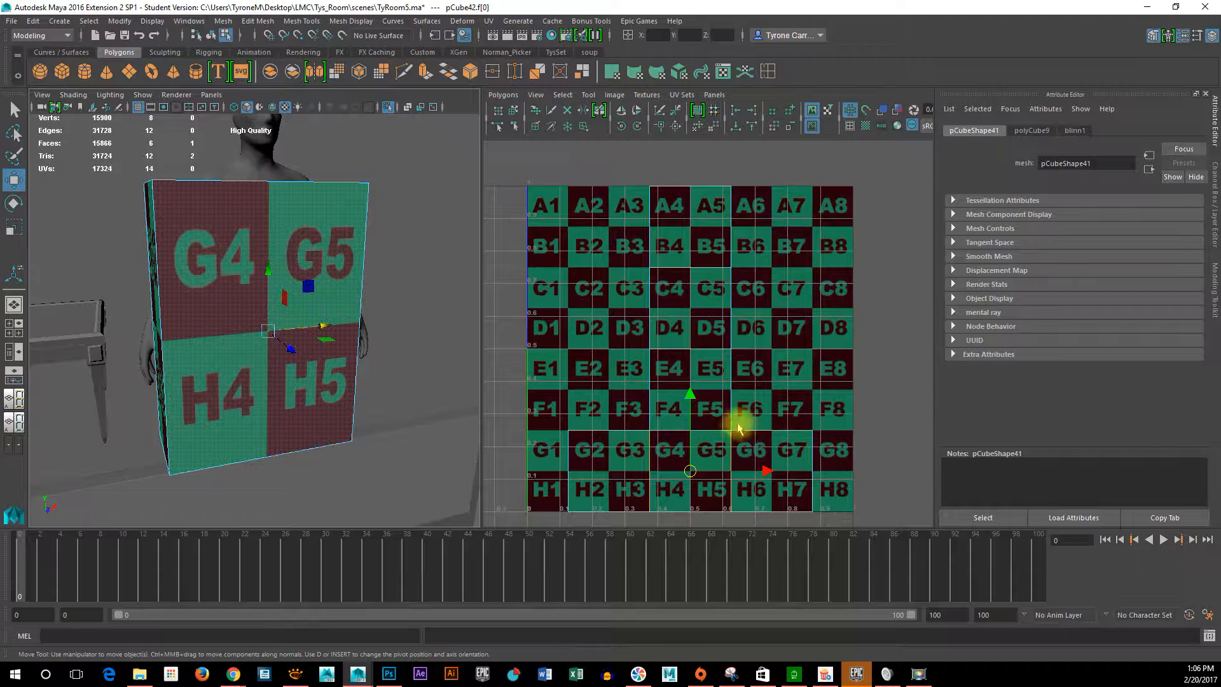
left_click(849, 127)
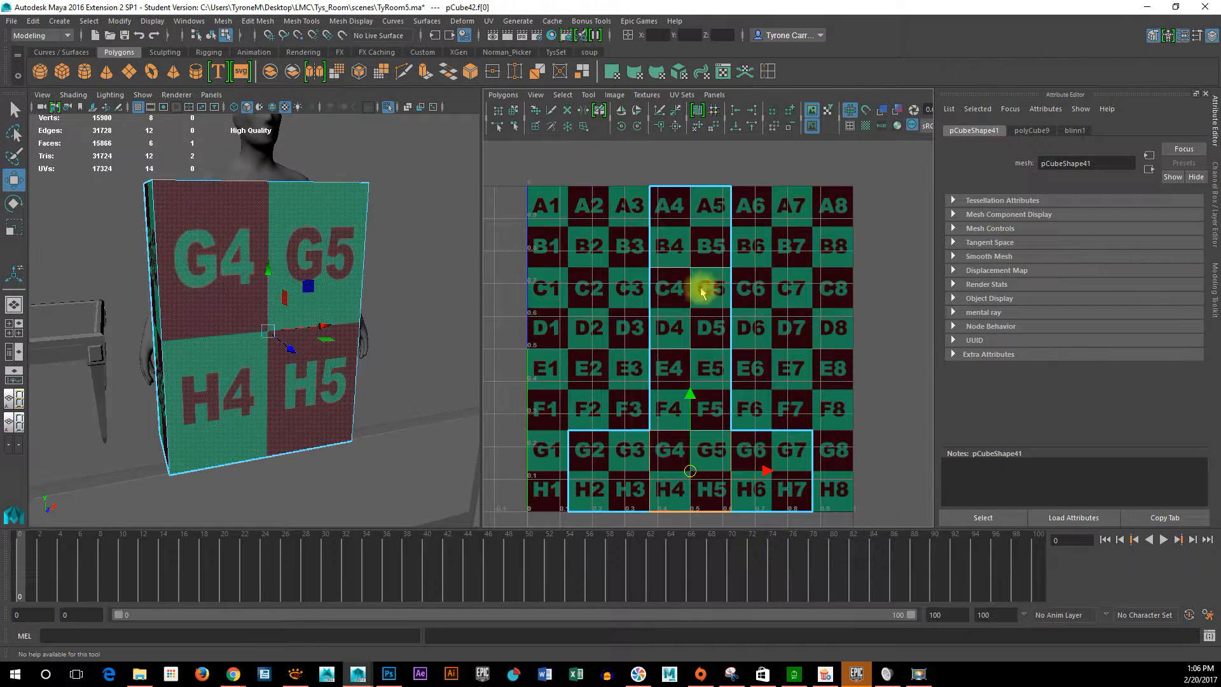
left_click_drag(303, 402, 224, 454, "alt")
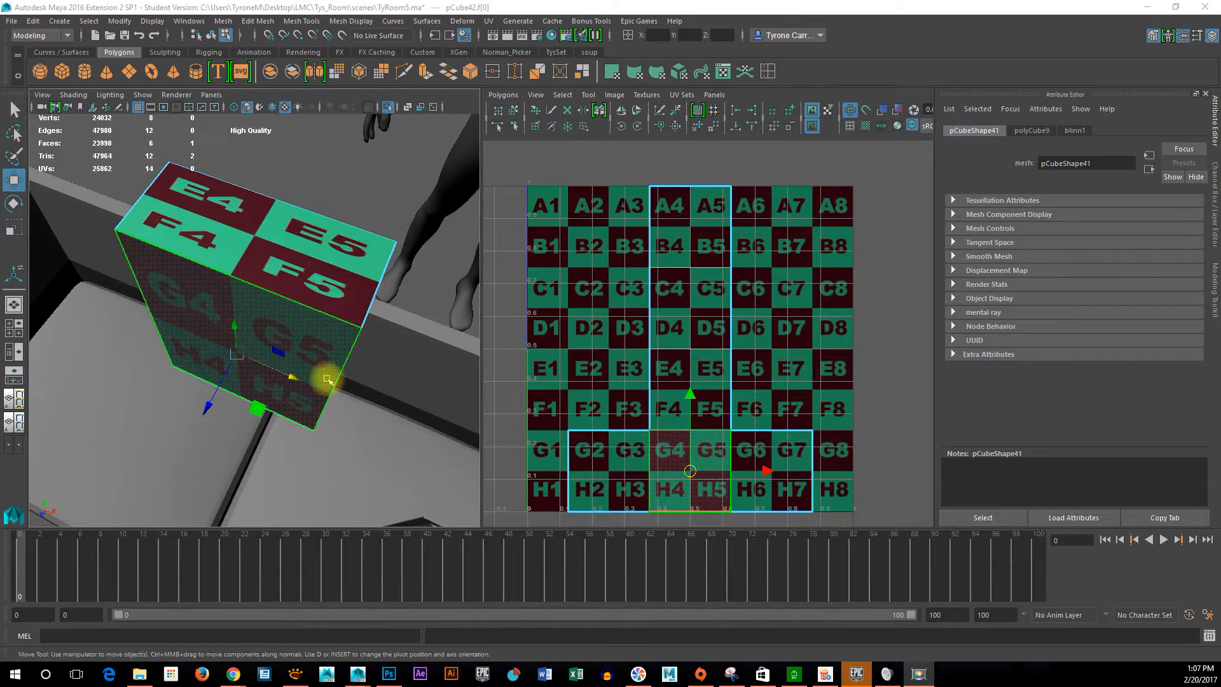
left_click_drag(390, 362, 399, 351, "alt")
left_click_drag(308, 417, 417, 409, "alt")
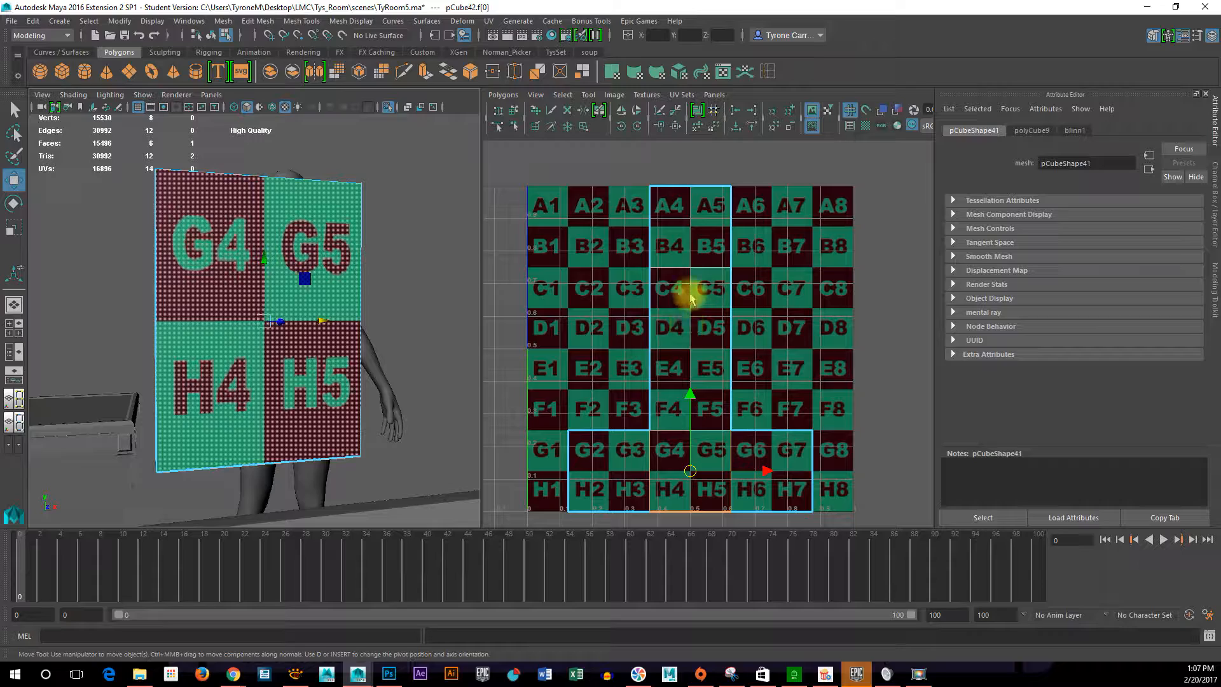
Switch to UV selection and select the UV point at the upper-left corner of square G4.
right_click_drag(673, 349, 966, 375, "alt")
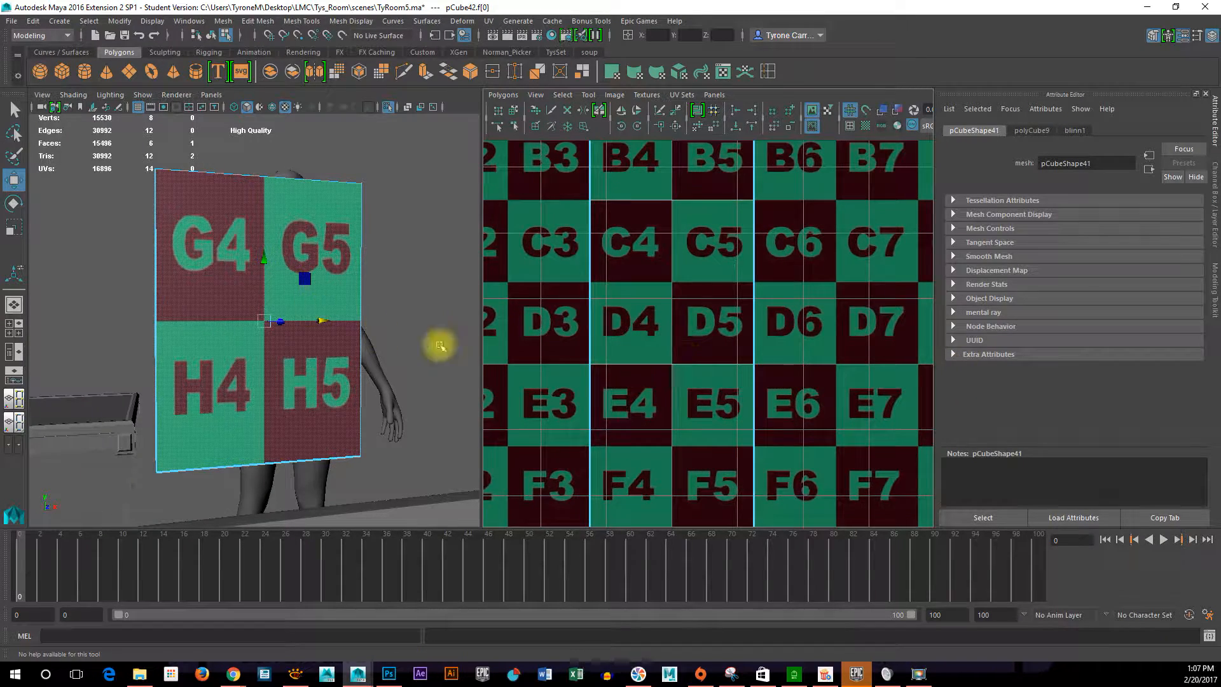
right_click_drag(776, 413, 460, 426, "alt")
middle_click_drag(738, 422, 775, 362, "alt")
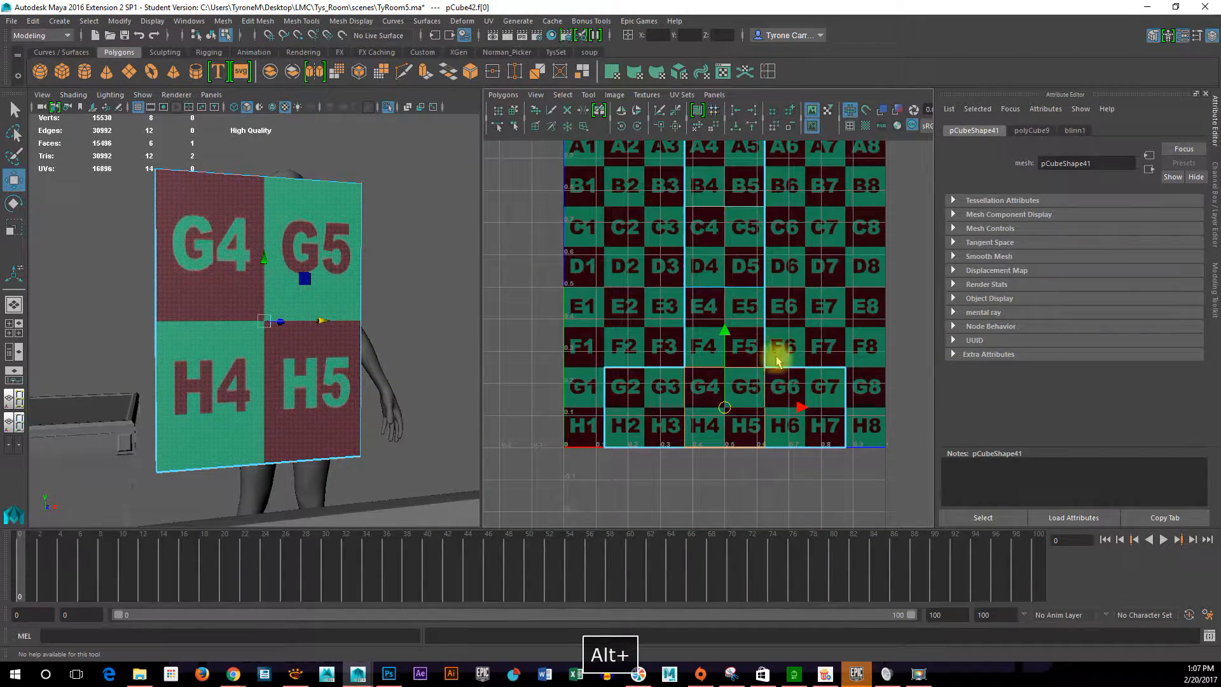
right_click(679, 375)
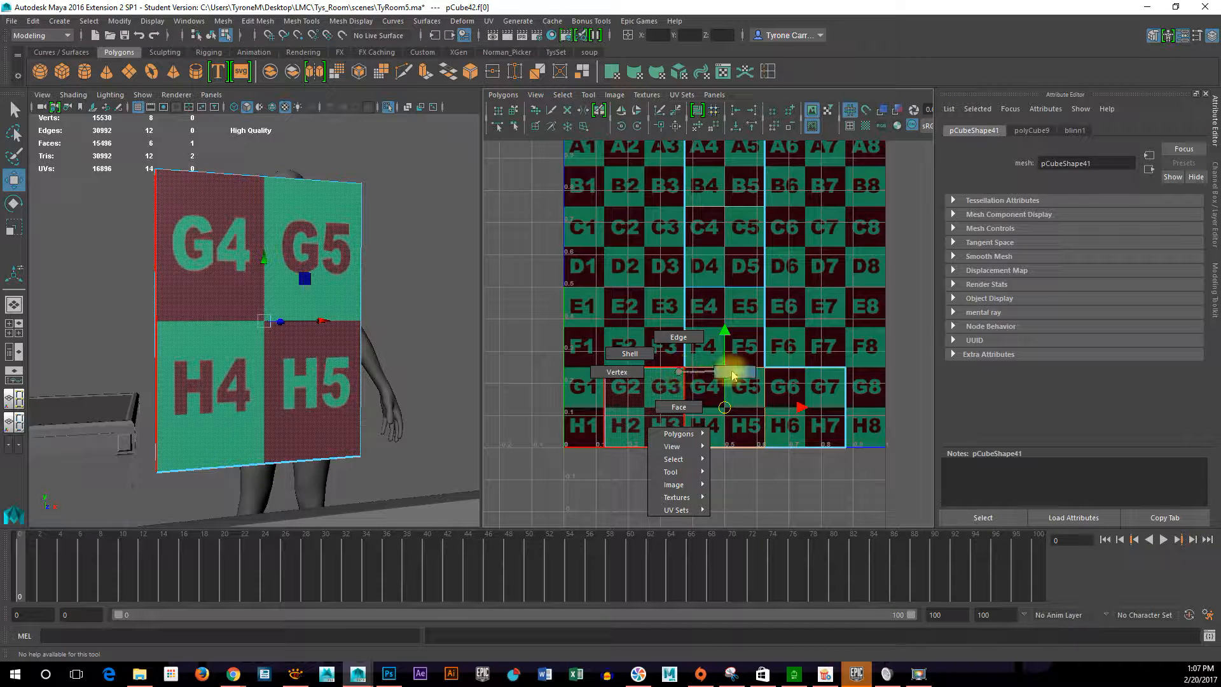
right_click_drag(733, 374, 731, 375)
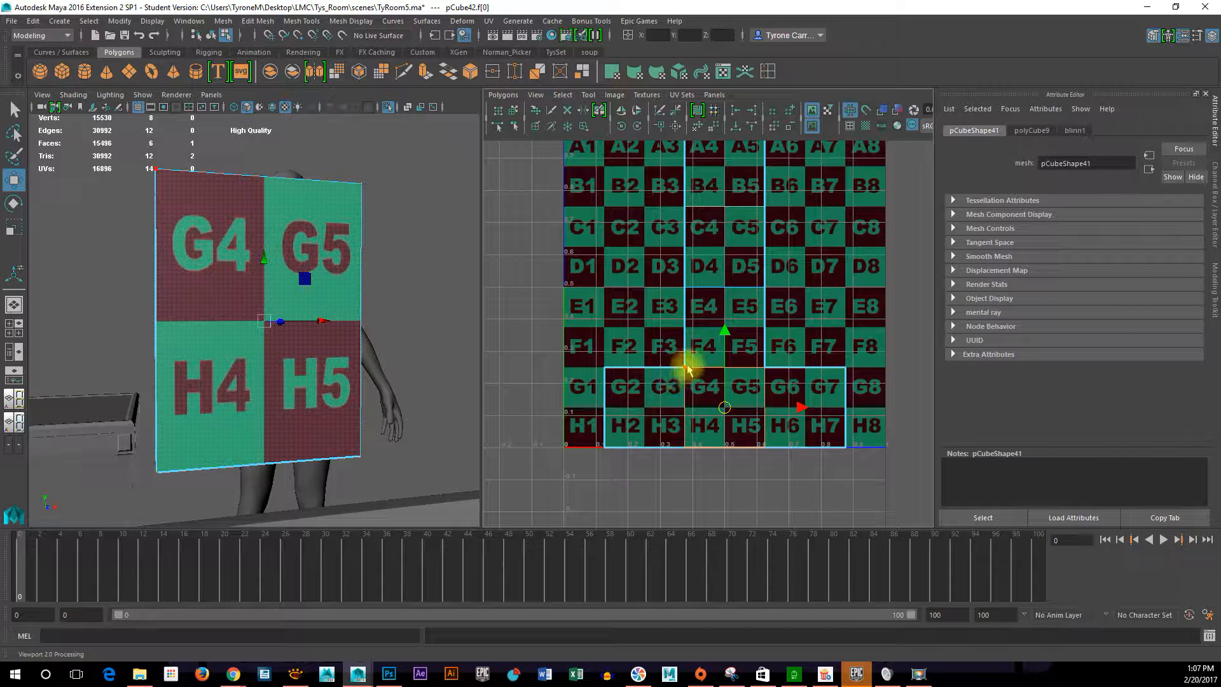
left_click(684, 367)
Try moving the selected UV point straight up two grid squares to distort the texture, and undo the move.
left_click_drag(270, 277, 194, 248, "alt")
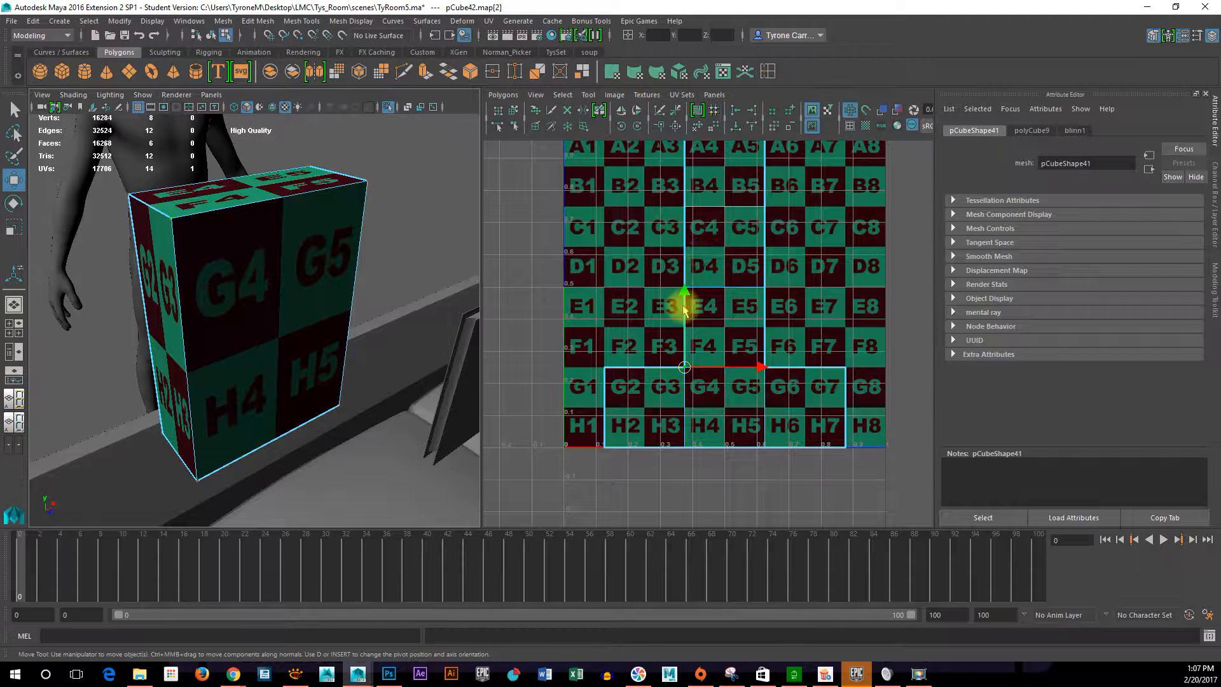
left_click_drag(679, 296, 695, 214)
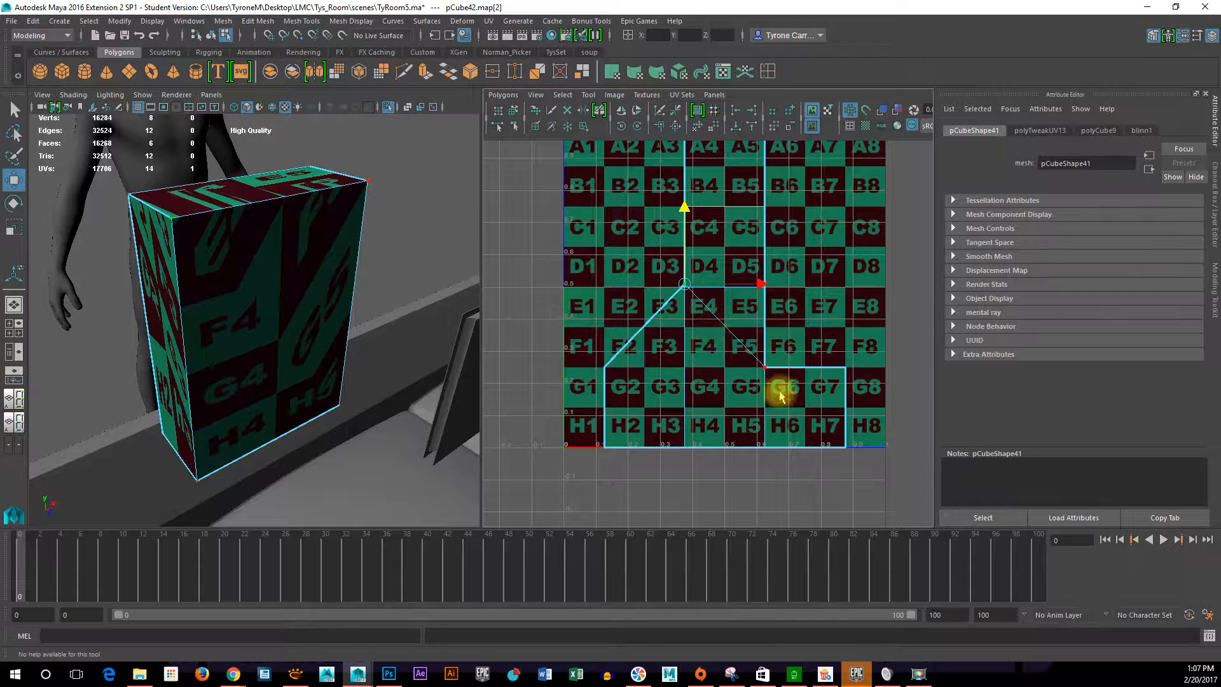
left_click_drag(417, 390, 354, 353, "alt")
key("z")
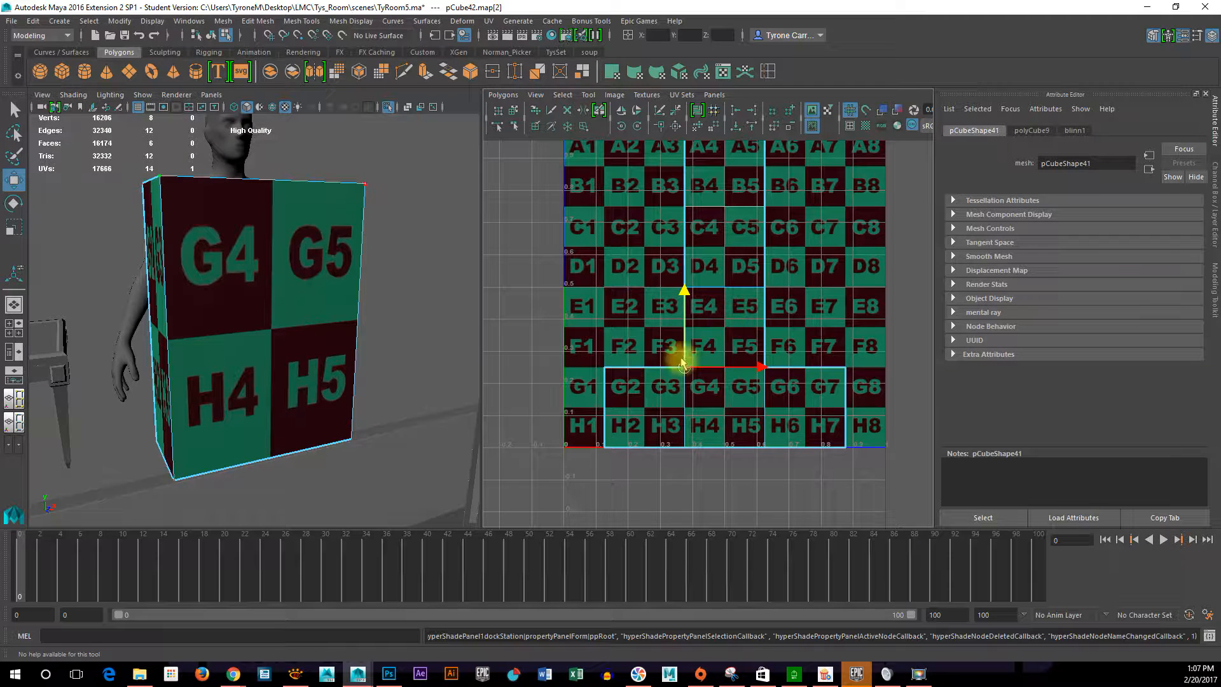
Return the box to object mode and open the File texture node connected to its Blinn material's Color attribute.
left_click_drag(288, 334, 340, 285, "alt")
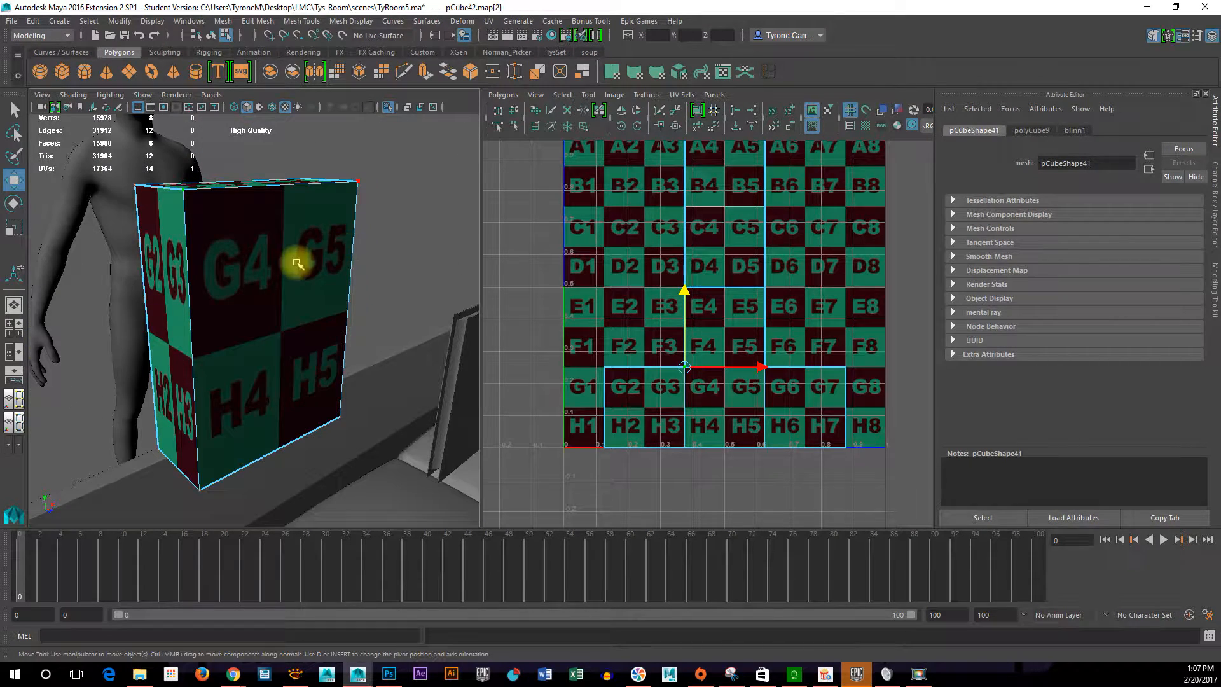
right_click_drag(297, 263, 349, 501)
right_click(315, 199)
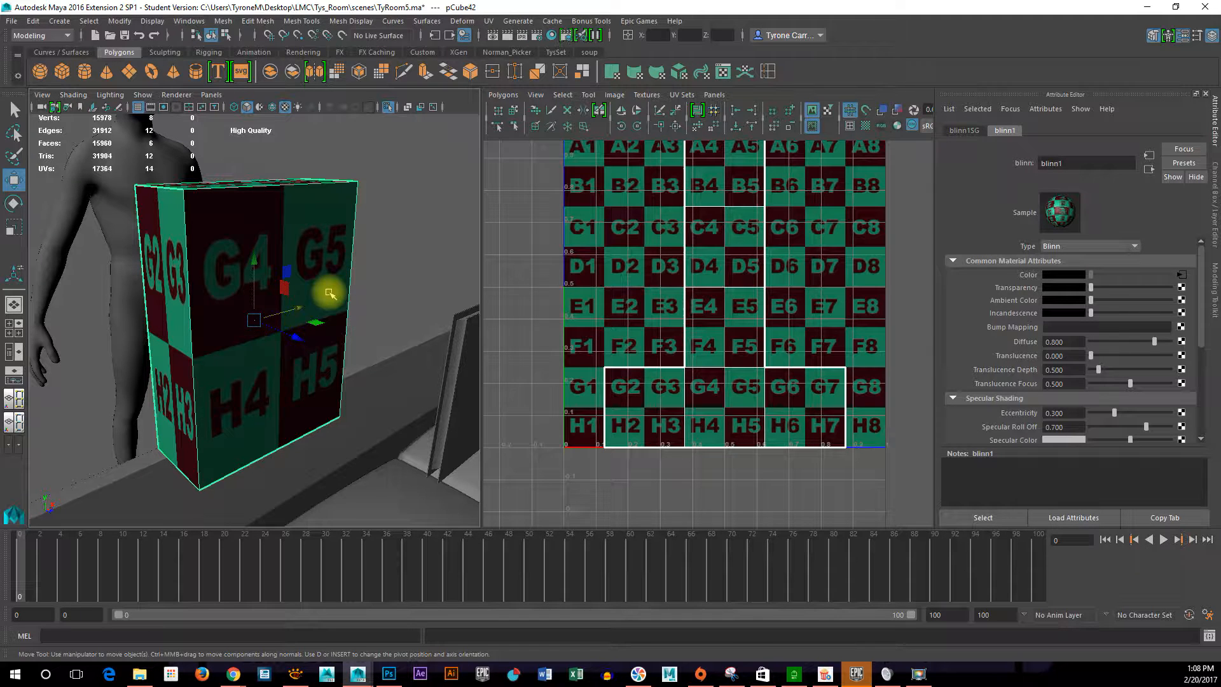
left_click(1181, 275)
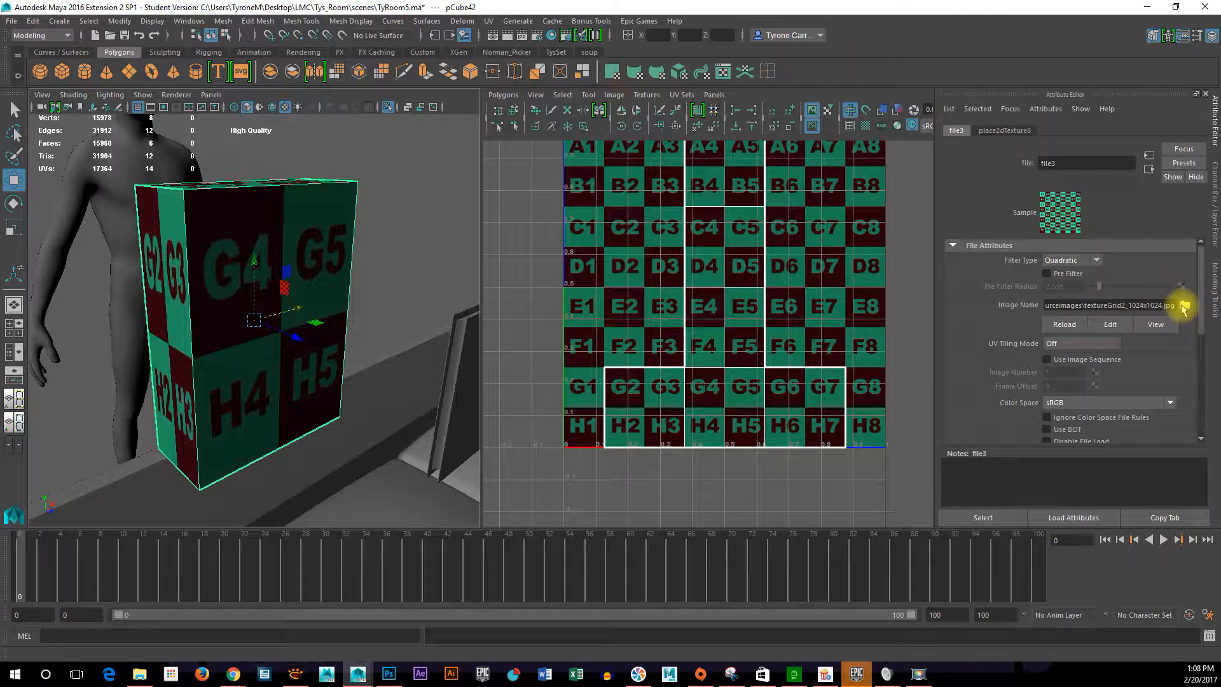
Browse for a replacement texture image and preview the files in the project's sourceimages folder.
left_click(1184, 307)
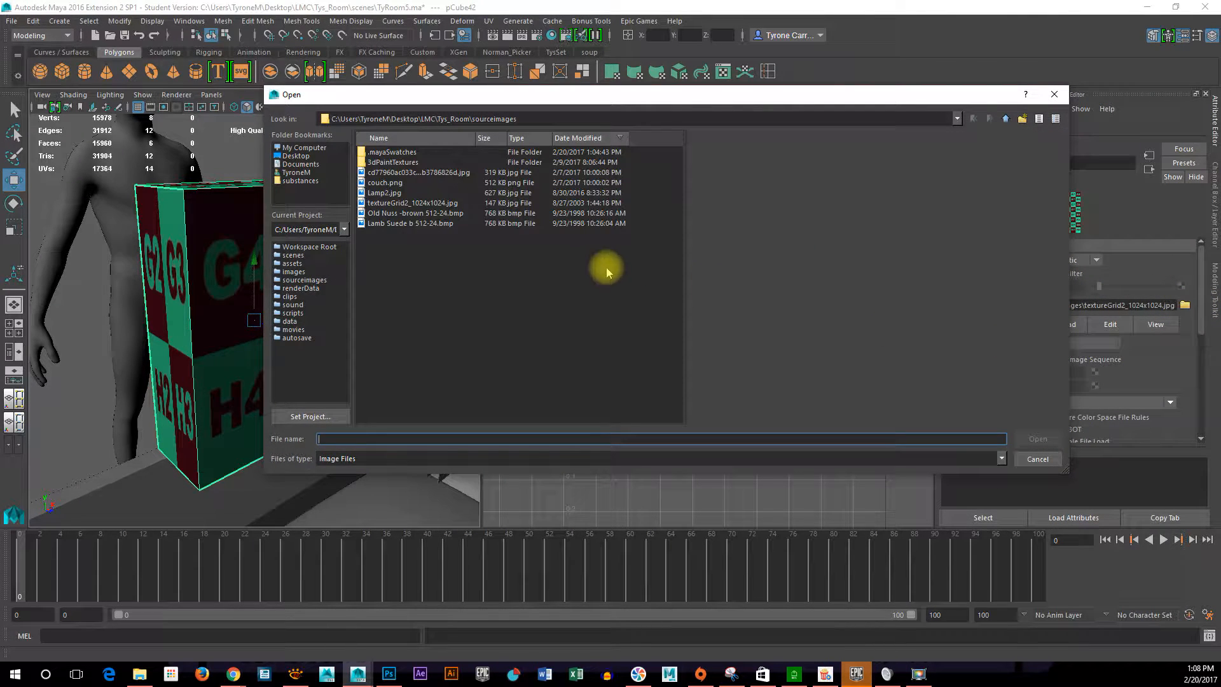
left_click(422, 173)
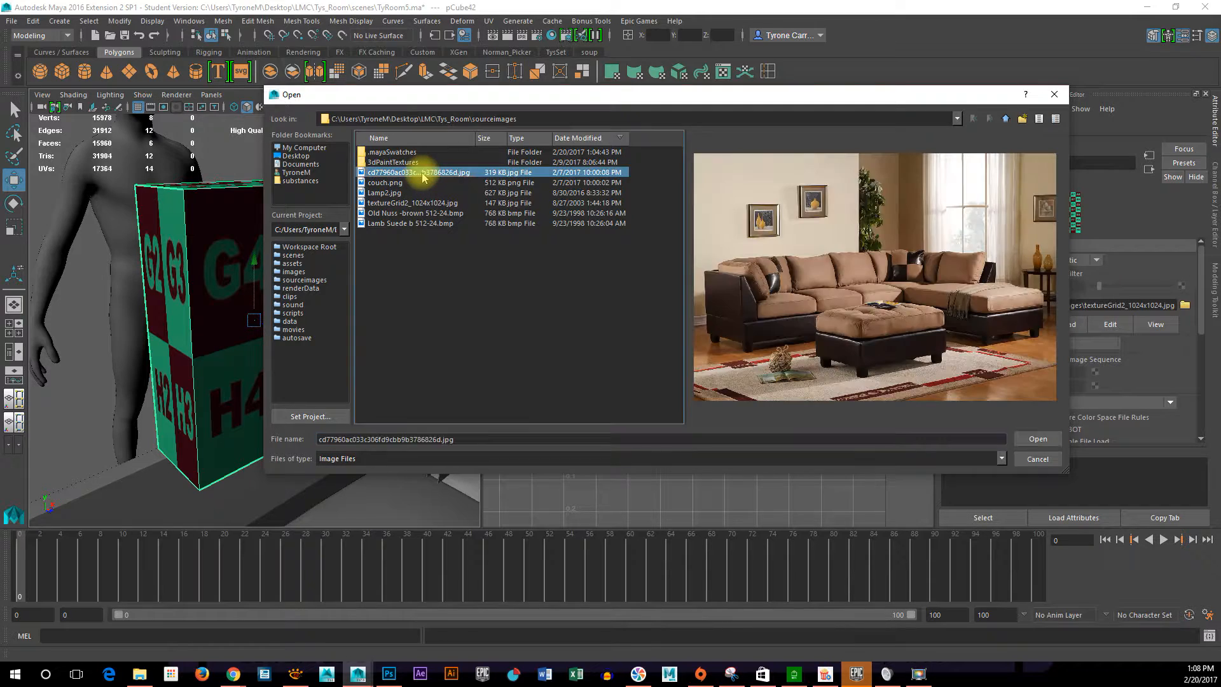
left_click(422, 183)
left_click(414, 192)
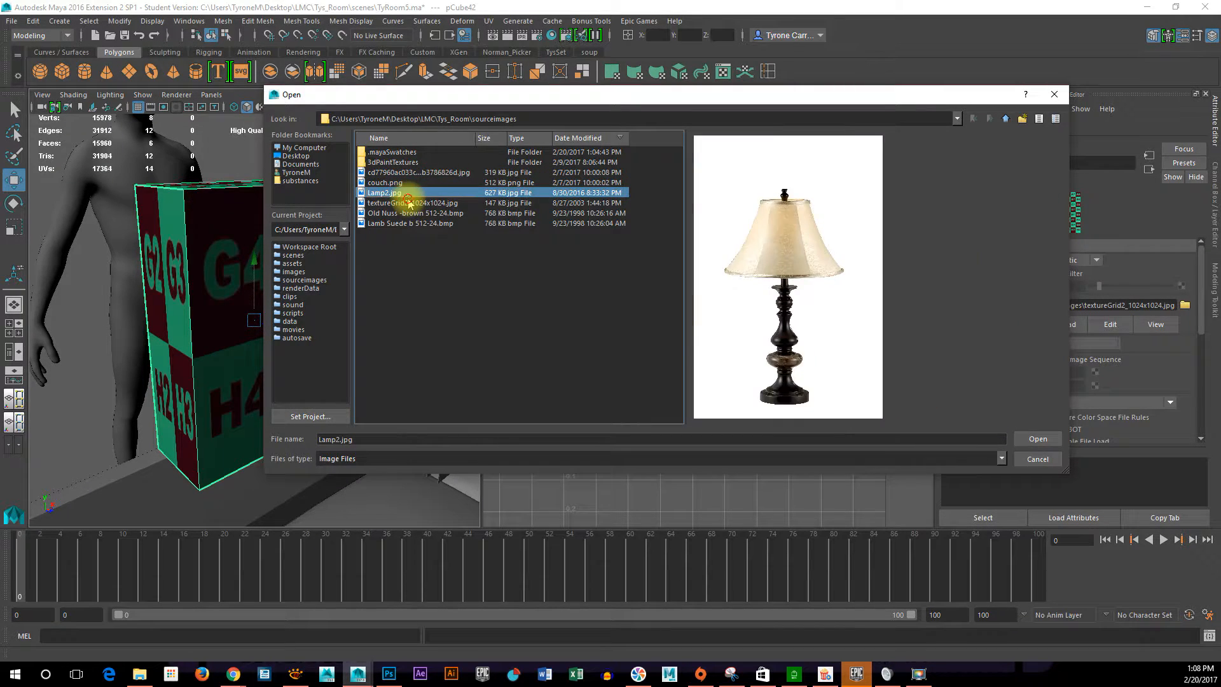
left_click(409, 203)
left_click(407, 214)
left_click(404, 225)
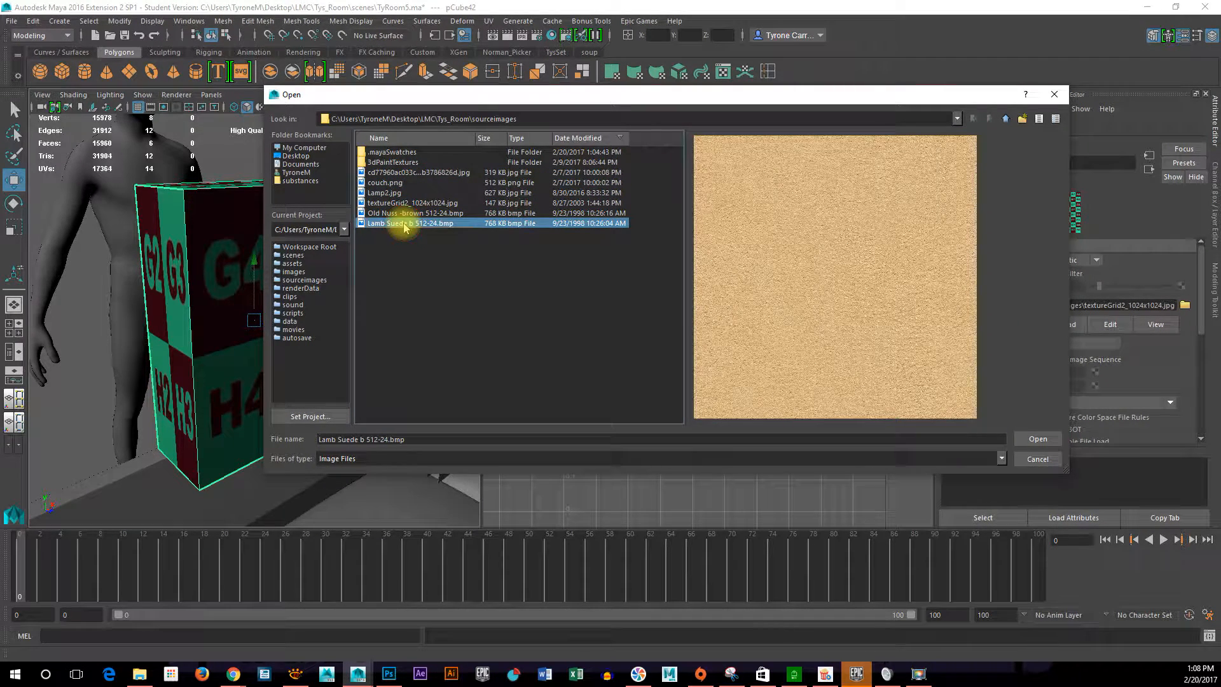
left_click(403, 203)
left_click(405, 181)
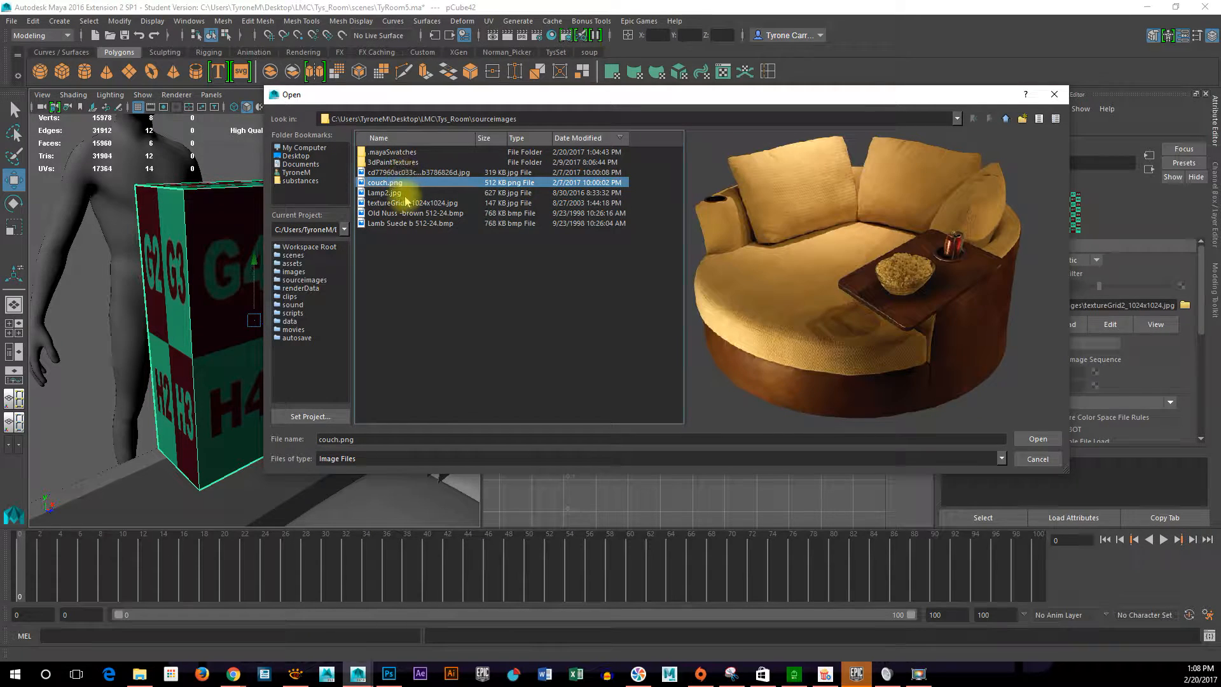
left_click(405, 194)
left_click(413, 223)
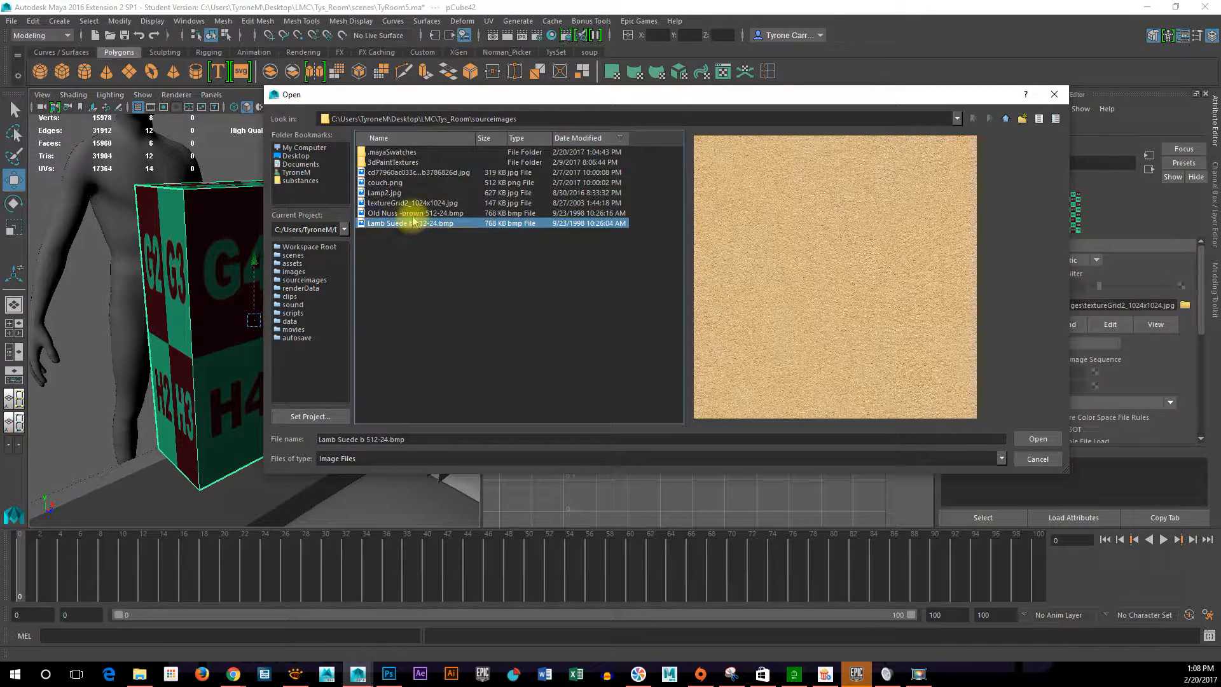
left_click(410, 213)
left_click(412, 203)
left_click(406, 192)
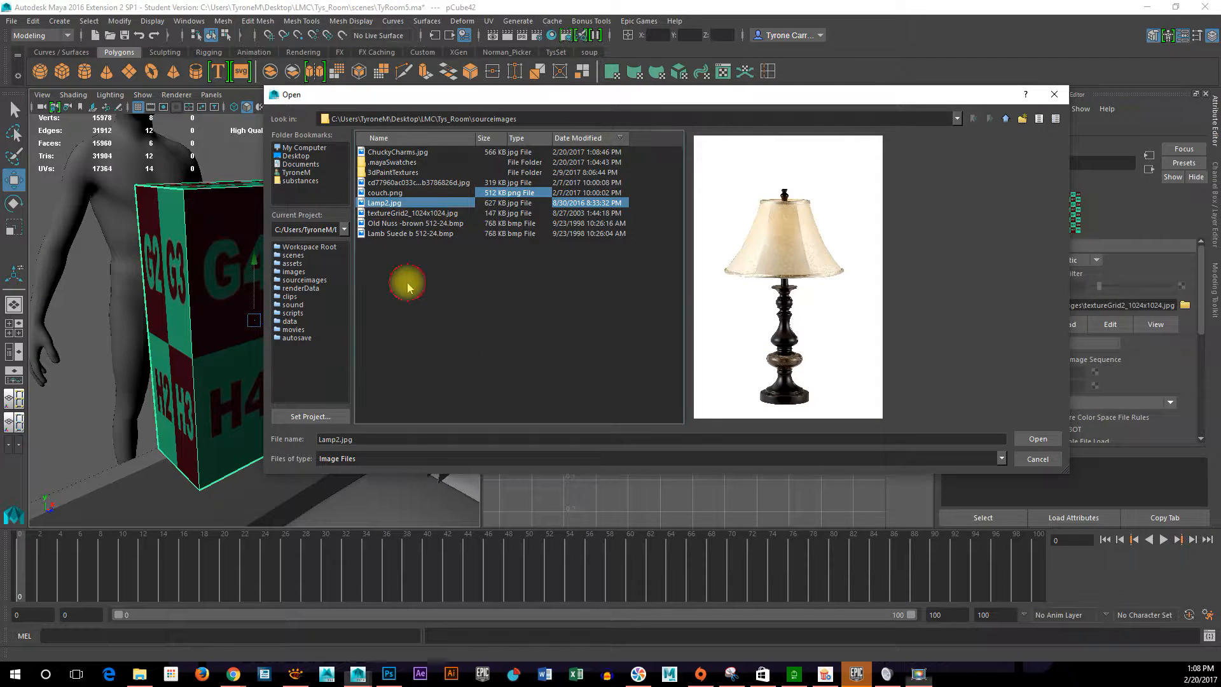
Load ChuckyCharms.jpg as the box's texture and inspect how it maps onto the front and side faces.
left_click(426, 152)
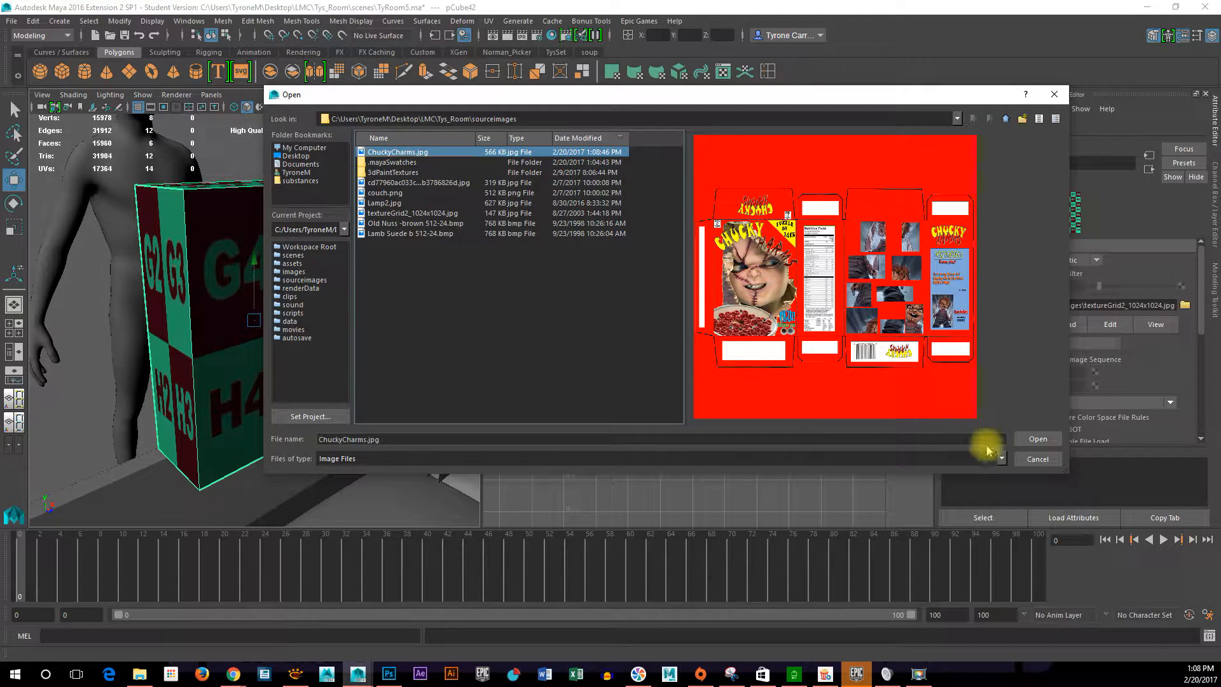
left_click(1043, 439)
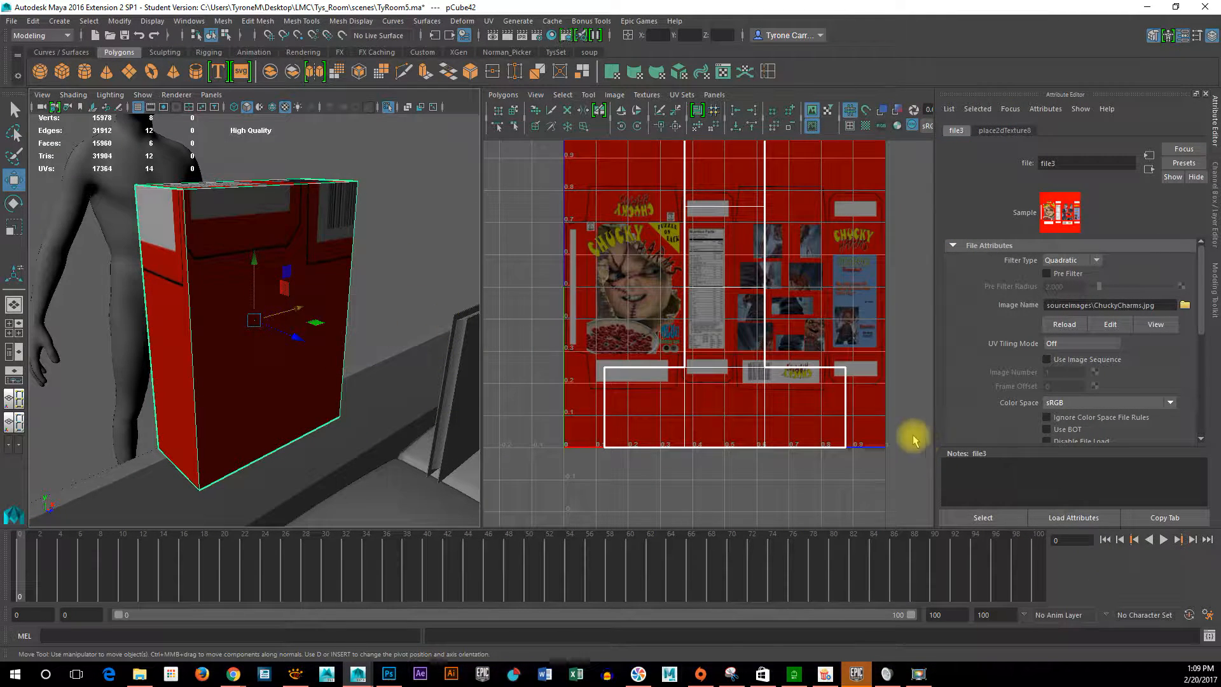
left_click_drag(241, 362, 191, 341, "alt")
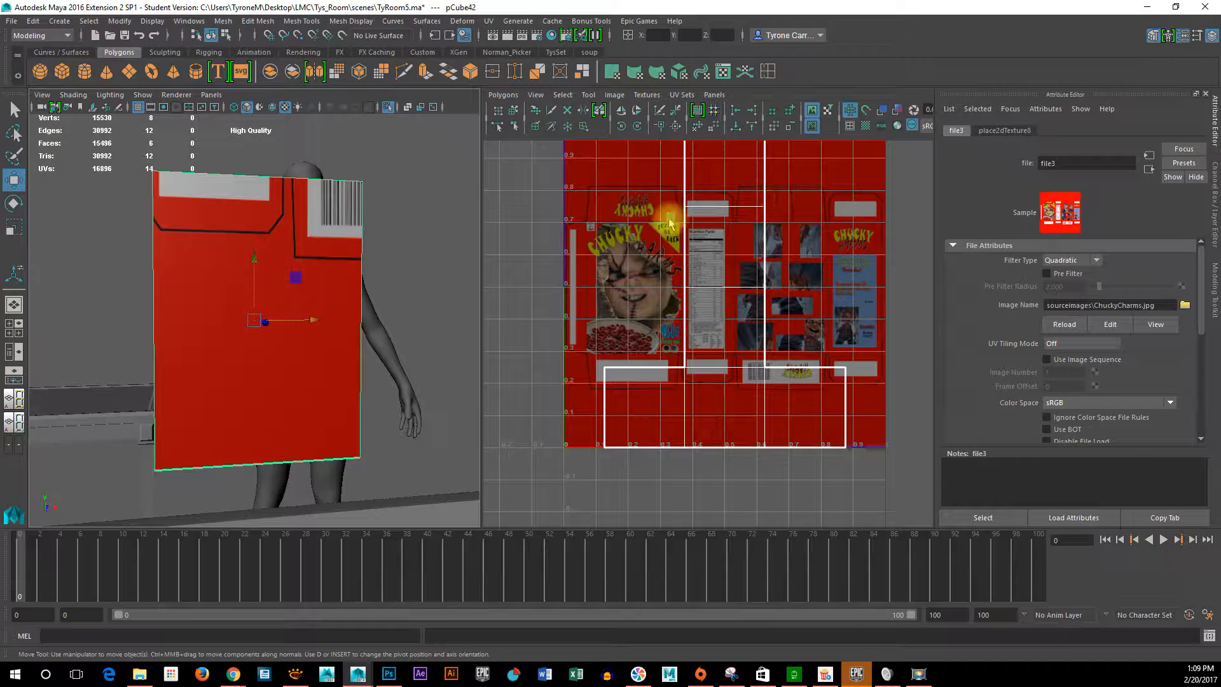
left_click_drag(311, 403, 346, 410, "alt")
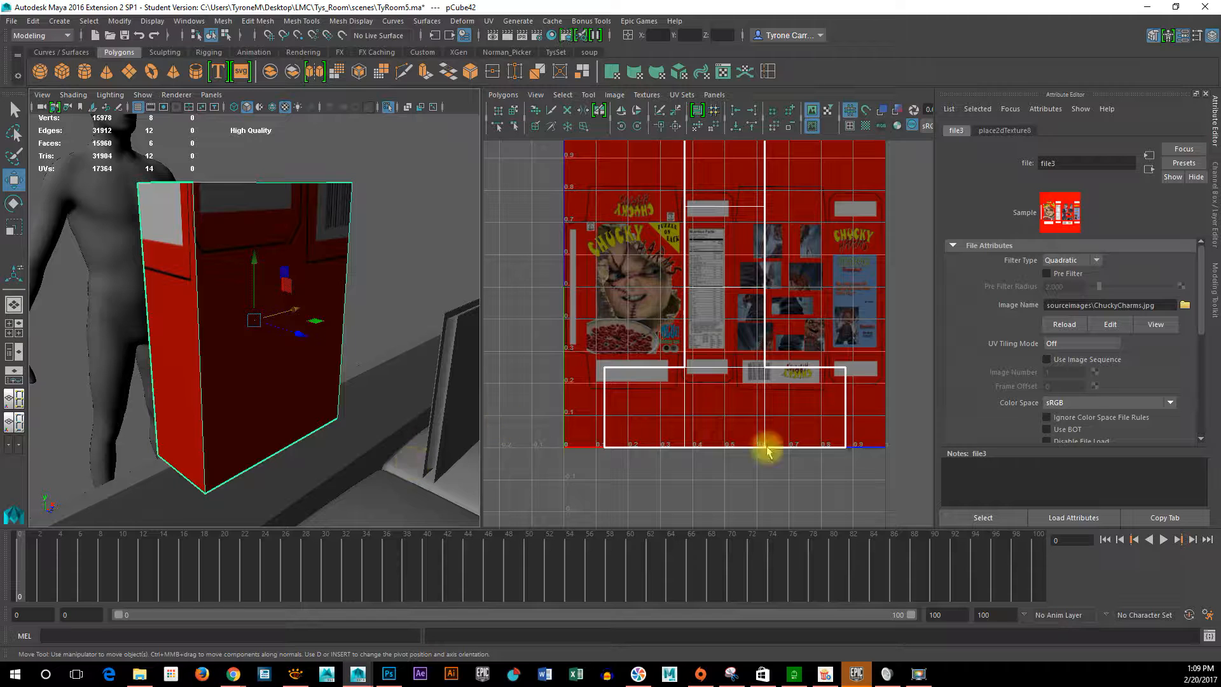
Try moving the whole UV shell over the Chucky front-cover artwork, and return it to roughly its starting place.
right_click_drag(650, 374, 759, 373)
left_click_drag(621, 306, 713, 408)
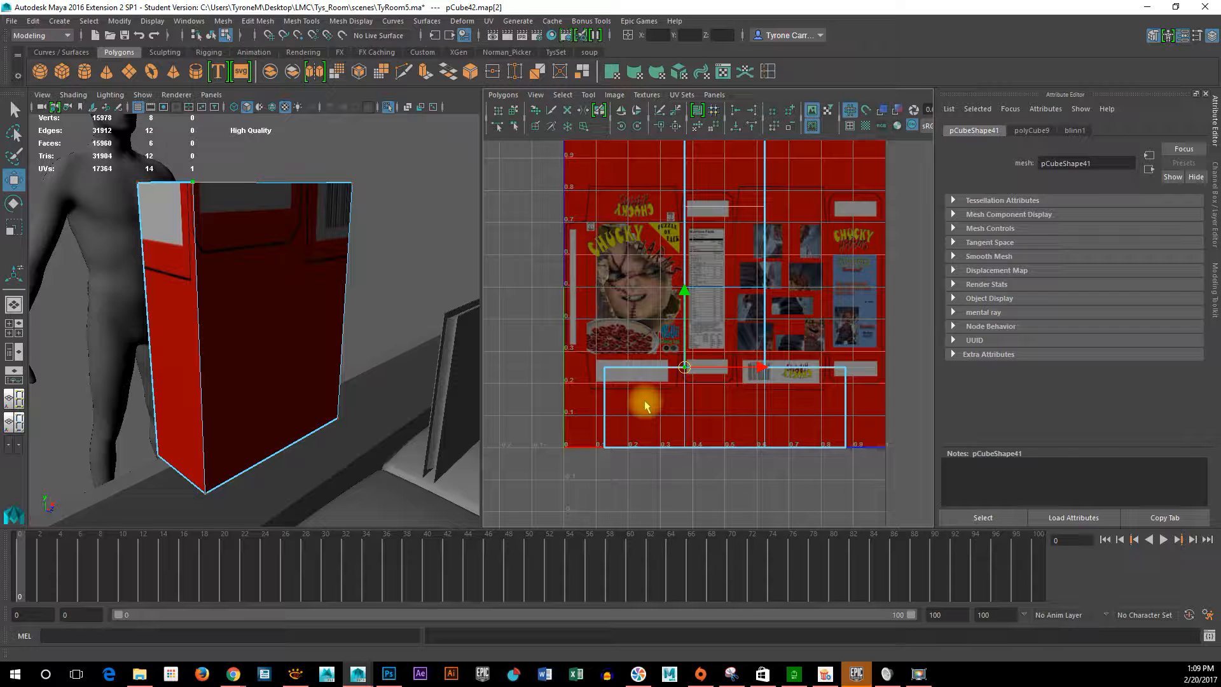
right_click_drag(646, 405, 702, 384, "ctrl")
left_click_drag(728, 275, 641, 156)
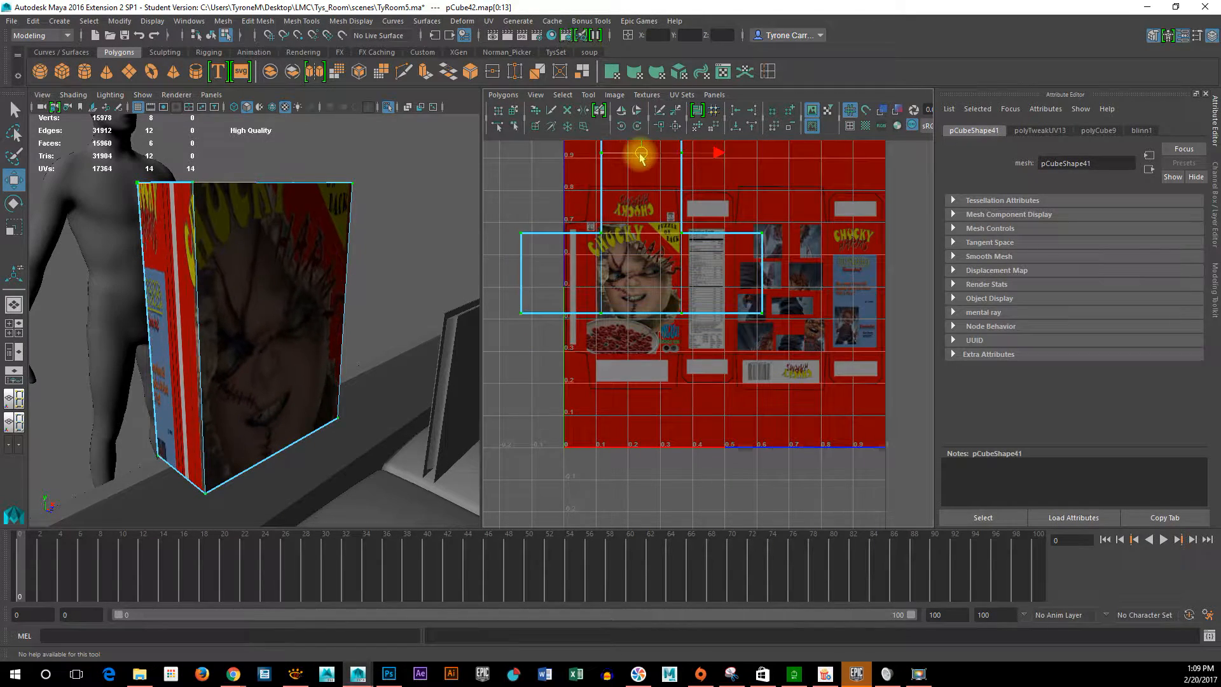
left_click_drag(341, 341, 347, 313, "alt")
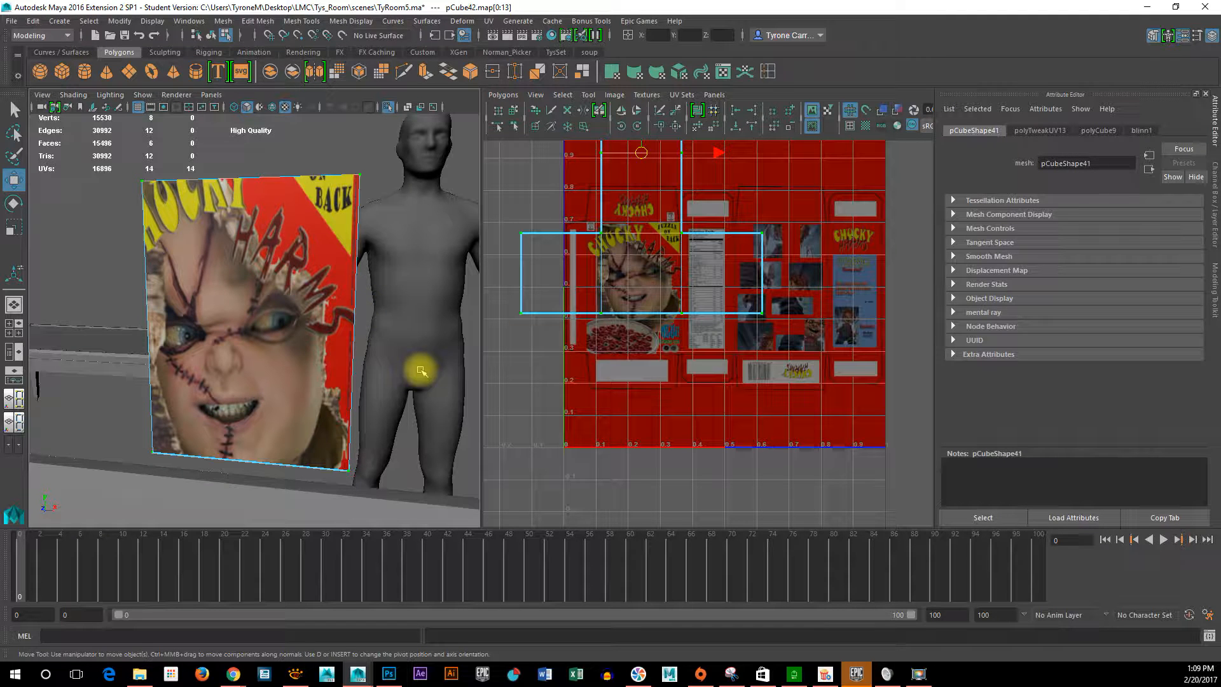
mouse_move(641, 153)
left_mouse_down()
mouse_move(637, 180)
mouse_move(699, 219)
mouse_move(691, 179)
mouse_move(641, 177)
left_mouse_up()
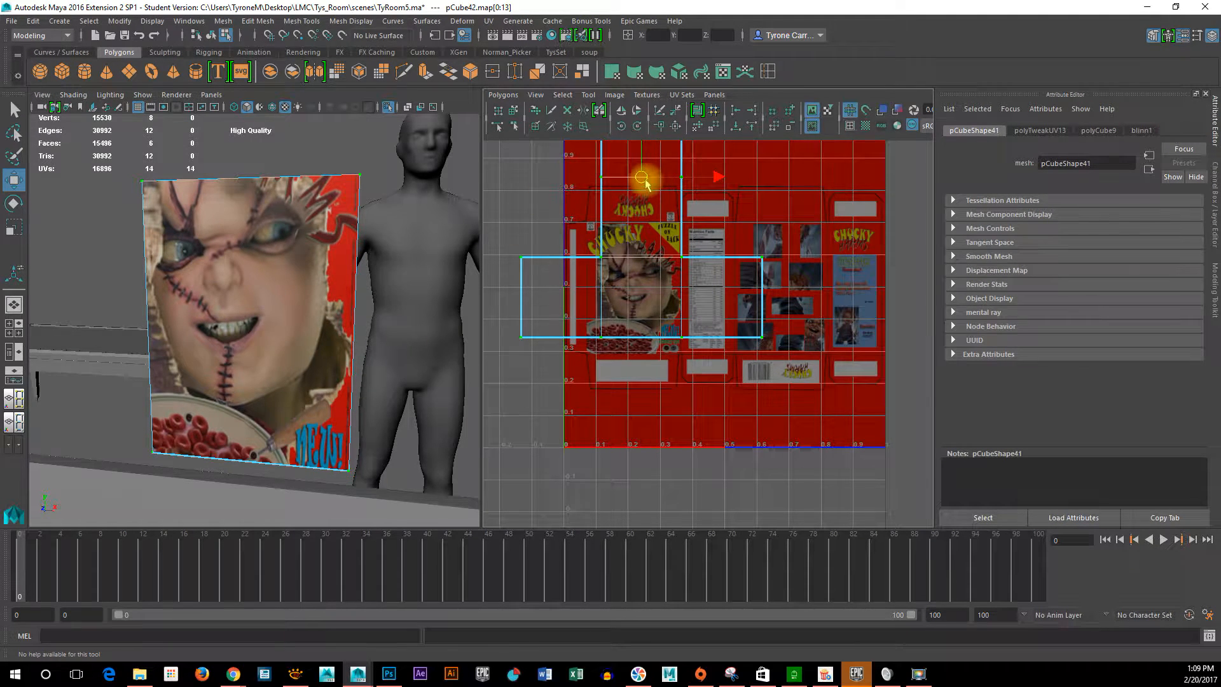
left_click_drag(642, 179, 716, 287)
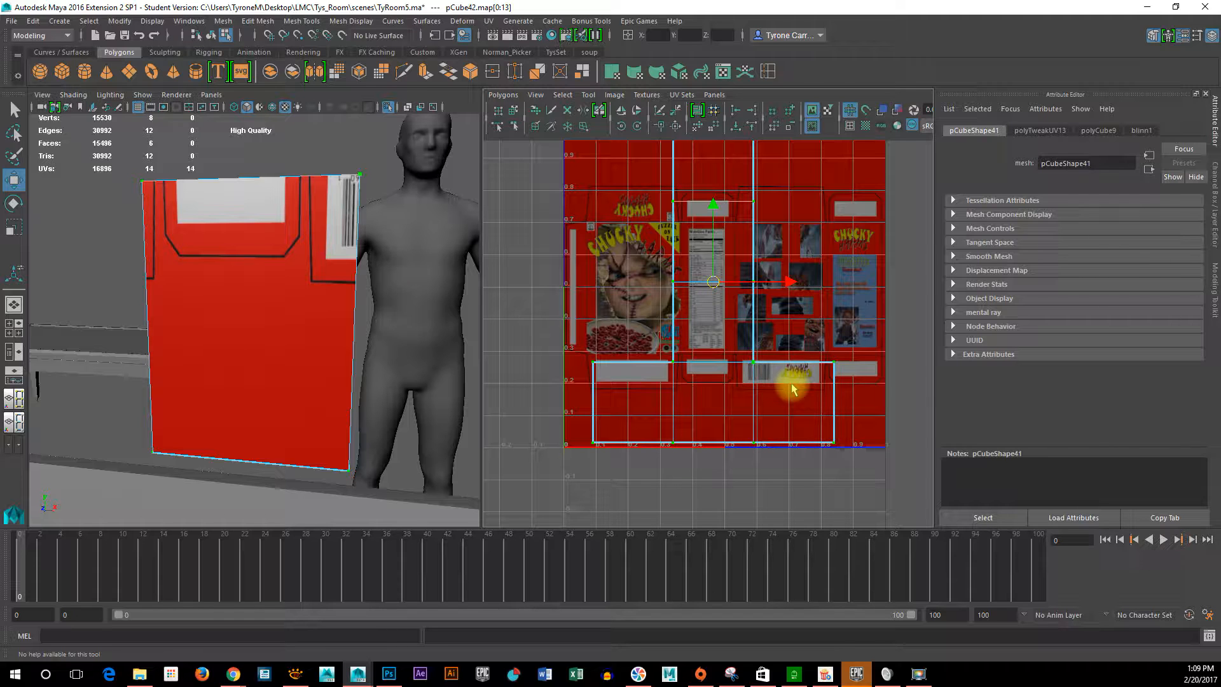
Select all edges of the UV shell and cut them so every face becomes a separate UV piece.
middle_click_drag(582, 292, 573, 375, "alt")
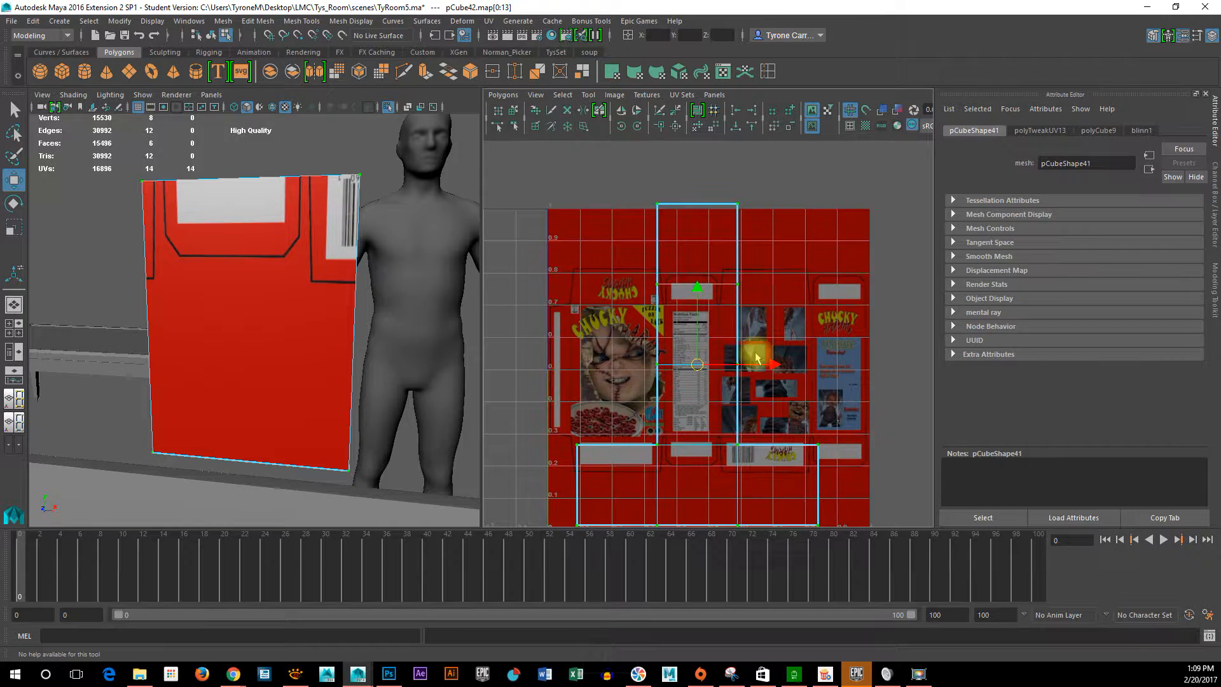
right_click_drag(755, 352, 679, 357, "alt")
middle_click_drag(651, 390, 657, 393, "alt")
right_click_drag(697, 441, 710, 361)
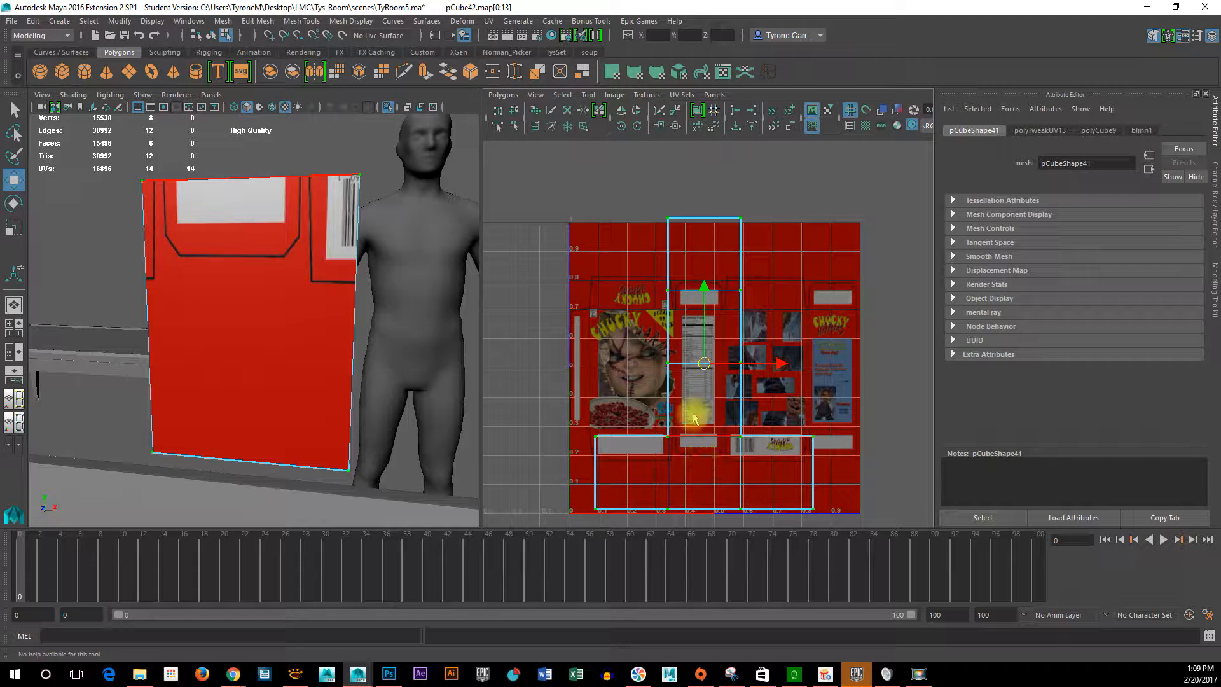
left_click_drag(628, 252, 783, 516)
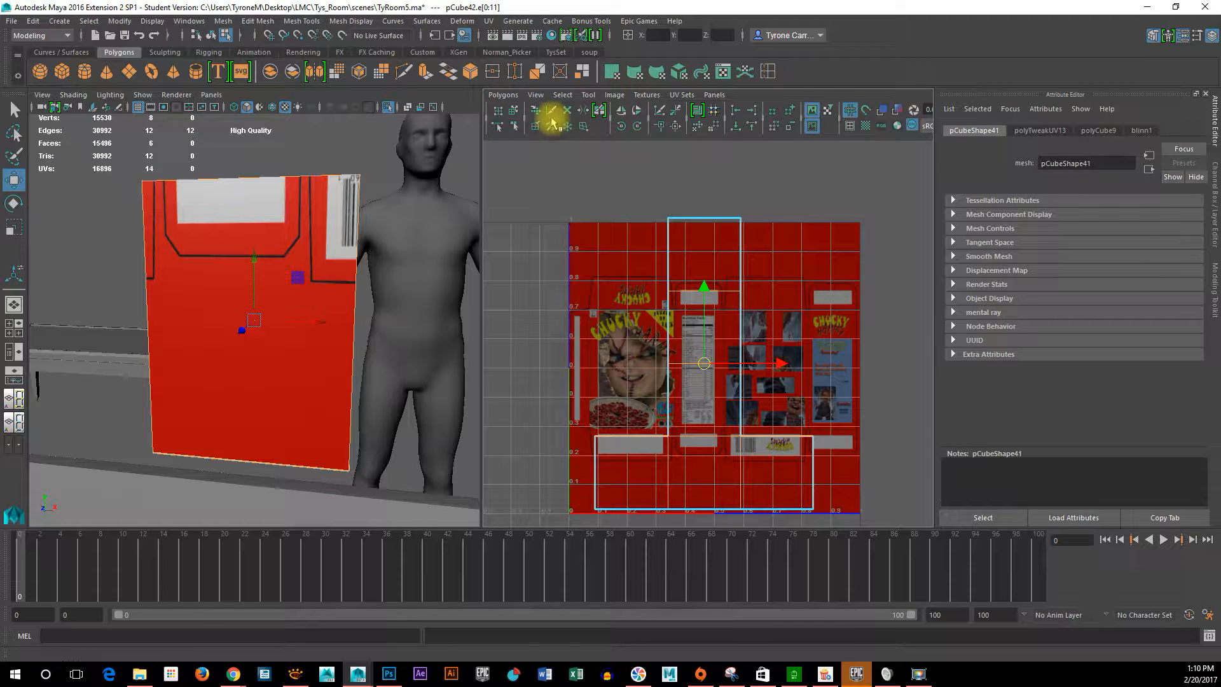
left_click(660, 110)
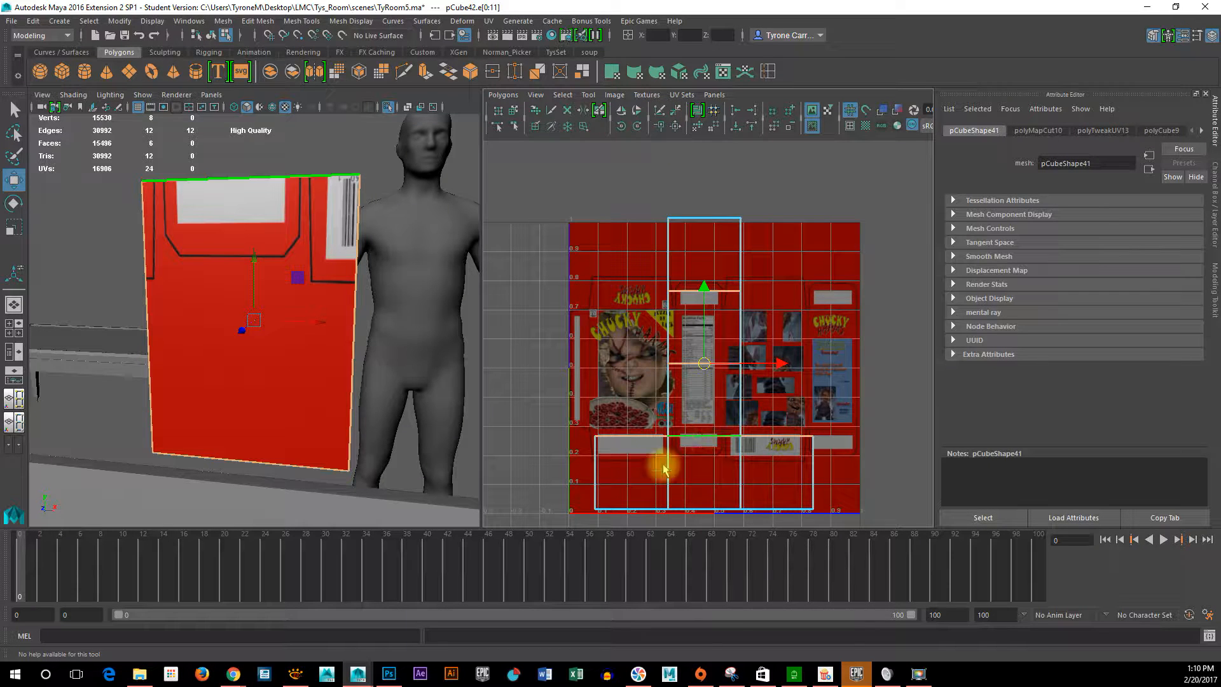
left_click(747, 512)
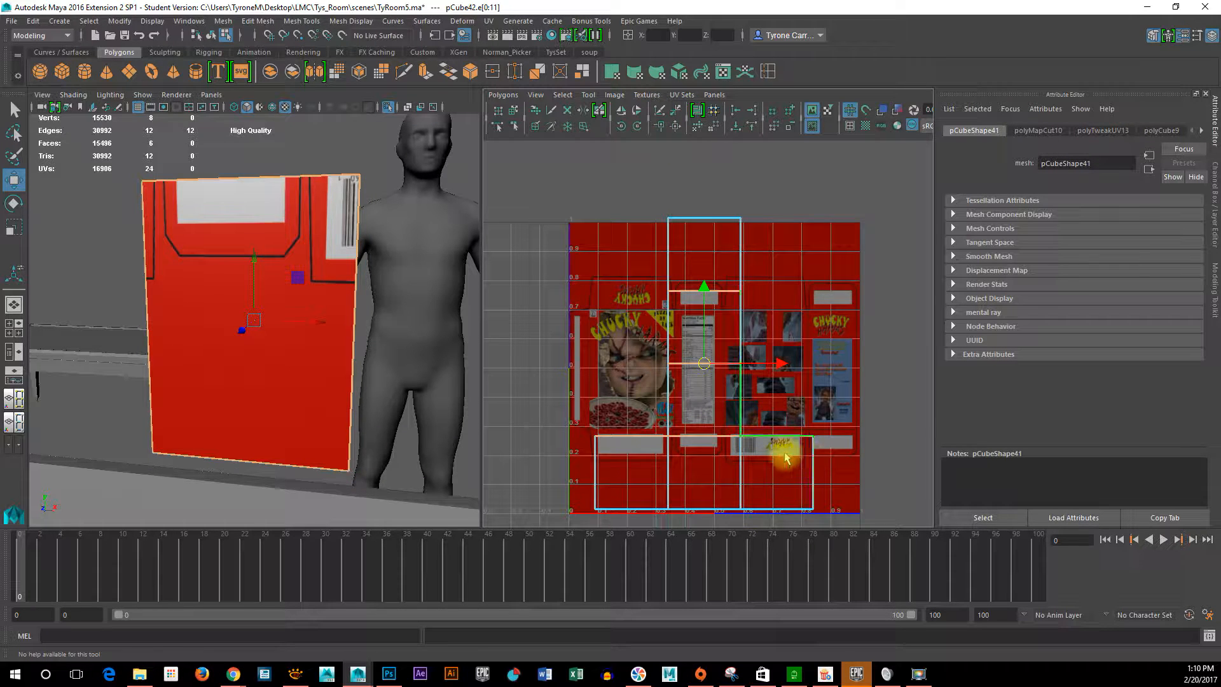
Select all the box's UVs and move them off the texture into the empty area to its right.
right_click_drag(616, 287, 683, 284)
left_click_drag(510, 200, 894, 564)
right_click_drag(812, 414, 741, 395, "alt")
left_click_drag(777, 356, 967, 346)
Select the box's front face in the UV layout and move it onto the Chucky front-cover artwork.
middle_click_drag(772, 363, 612, 274, "alt")
right_click_drag(733, 333, 741, 357)
left_click(742, 359)
left_click_drag(741, 337, 492, 284)
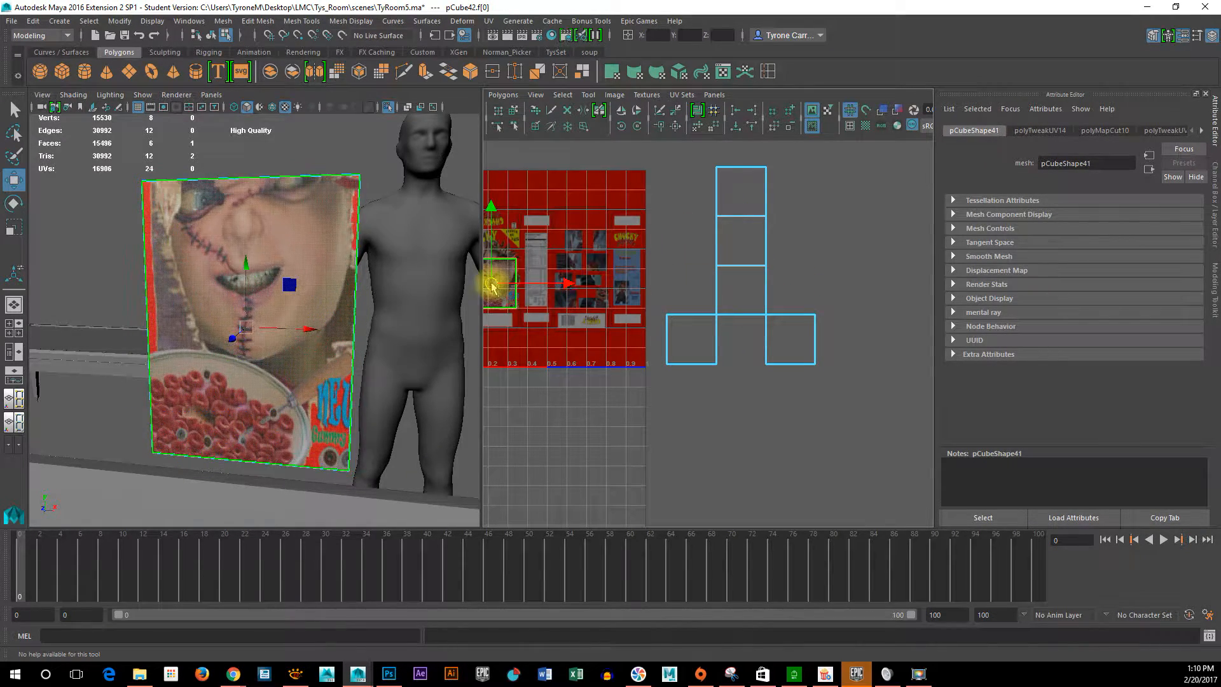
middle_click_drag(686, 374, 875, 430, "alt")
right_click_drag(676, 385, 1038, 411, "alt")
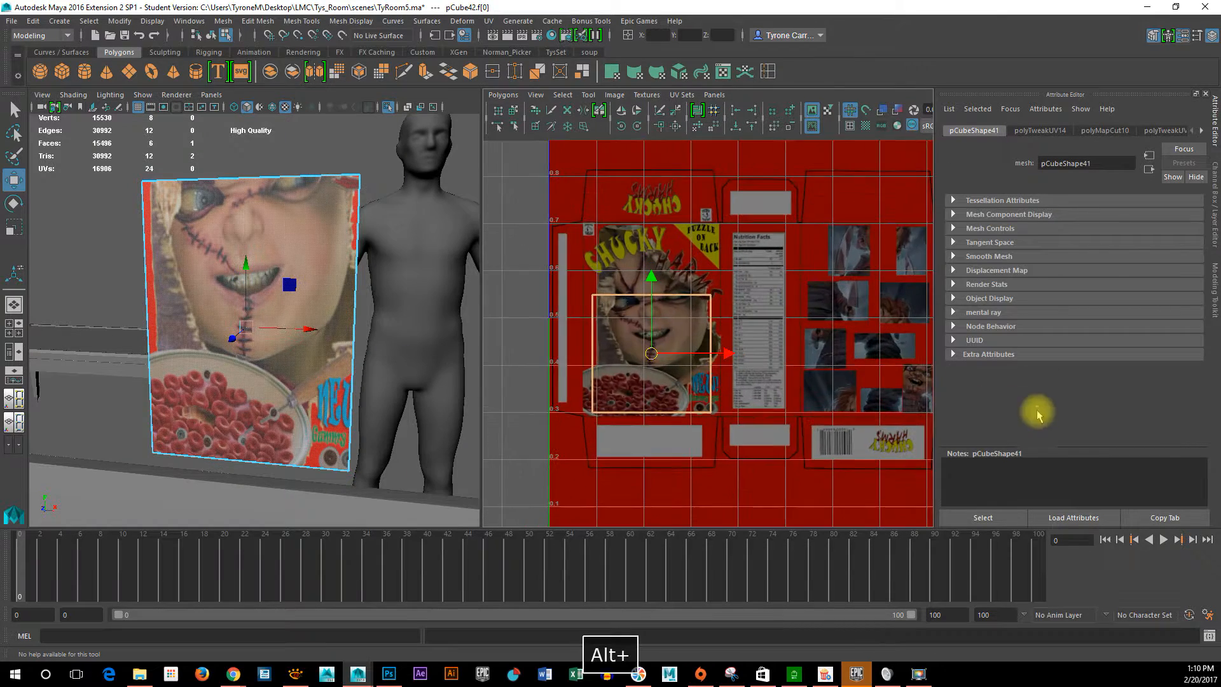
Select the front face's four UVs, then scale and position them to fit the full front-cover artwork.
right_click_drag(632, 322, 731, 319)
left_click_drag(528, 248, 754, 461)
key("r")
mouse_move(648, 350)
left_mouse_down()
mouse_move(654, 323)
mouse_move(644, 338)
left_mouse_up()
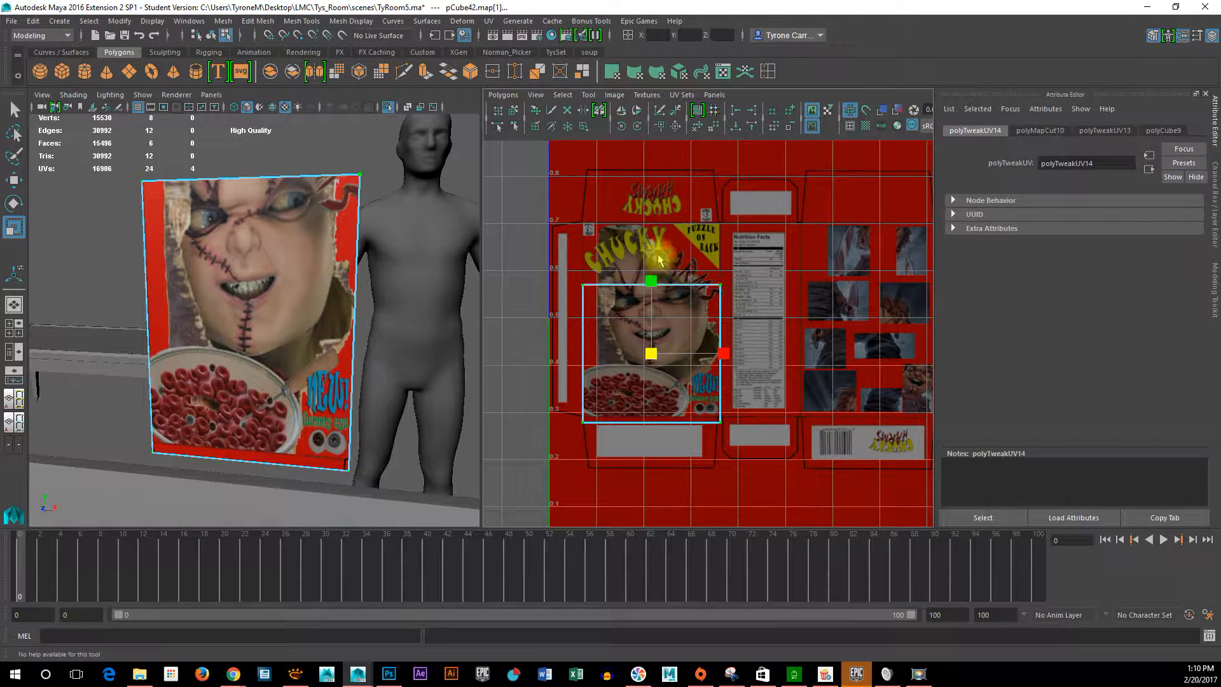
left_click_drag(651, 284, 651, 255)
key("w")
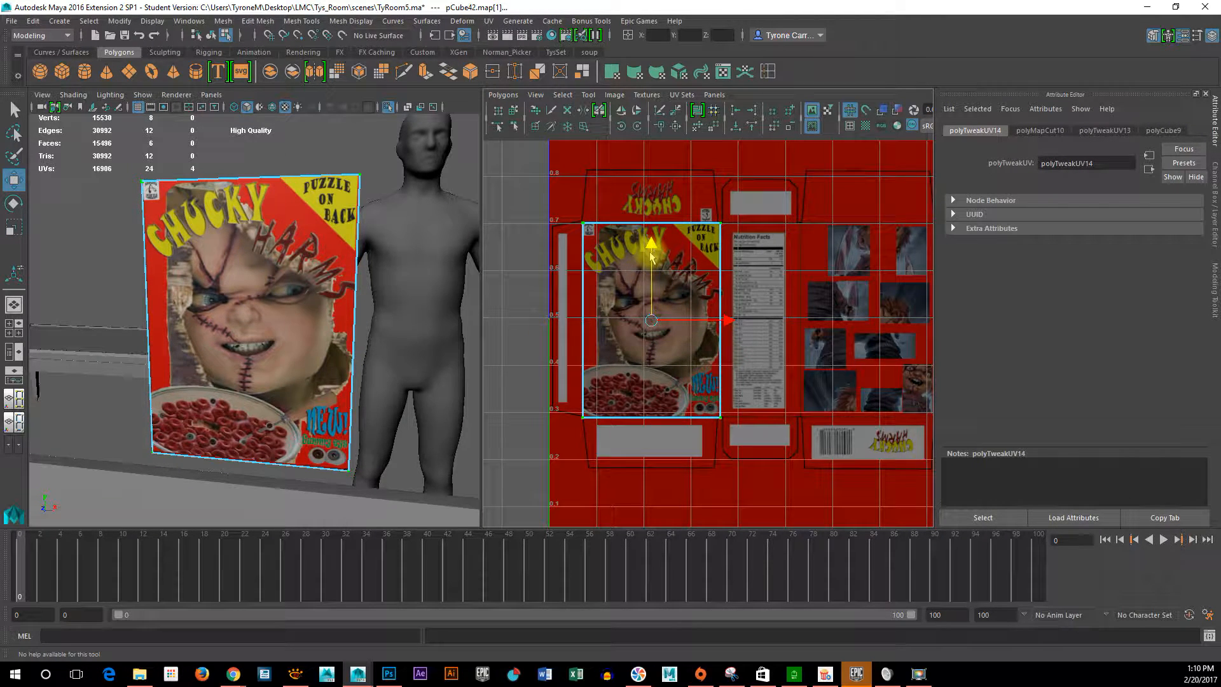
right_click_drag(220, 414, 319, 371, "alt")
left_click_drag(319, 371, 292, 367, "alt")
right_click_drag(292, 366, 267, 371, "alt")
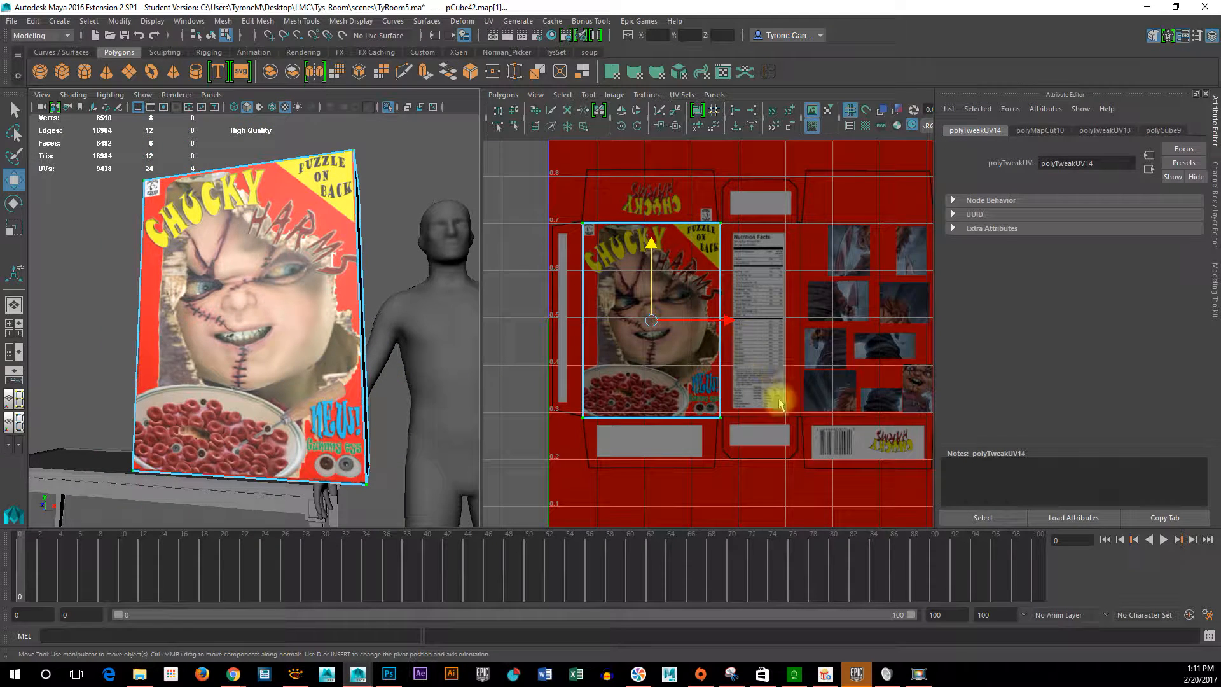
Select the box's side face beside the "Puzzle on Back" corner and move its UVs onto the Nutrition Facts artwork.
left_click_drag(399, 402, 347, 391, "alt")
right_click_drag(779, 414, 592, 407, "alt")
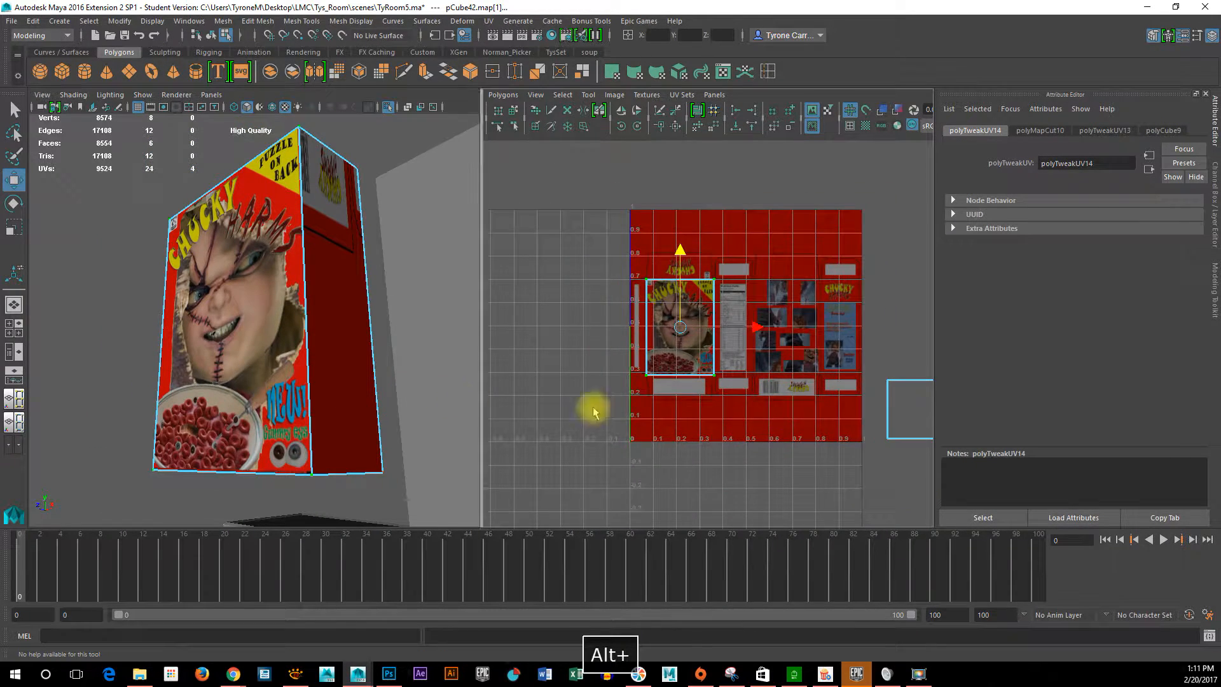
middle_click_drag(754, 401, 509, 394, "alt")
left_click_drag(324, 256, 389, 426, "alt")
right_click_drag(337, 272, 341, 296)
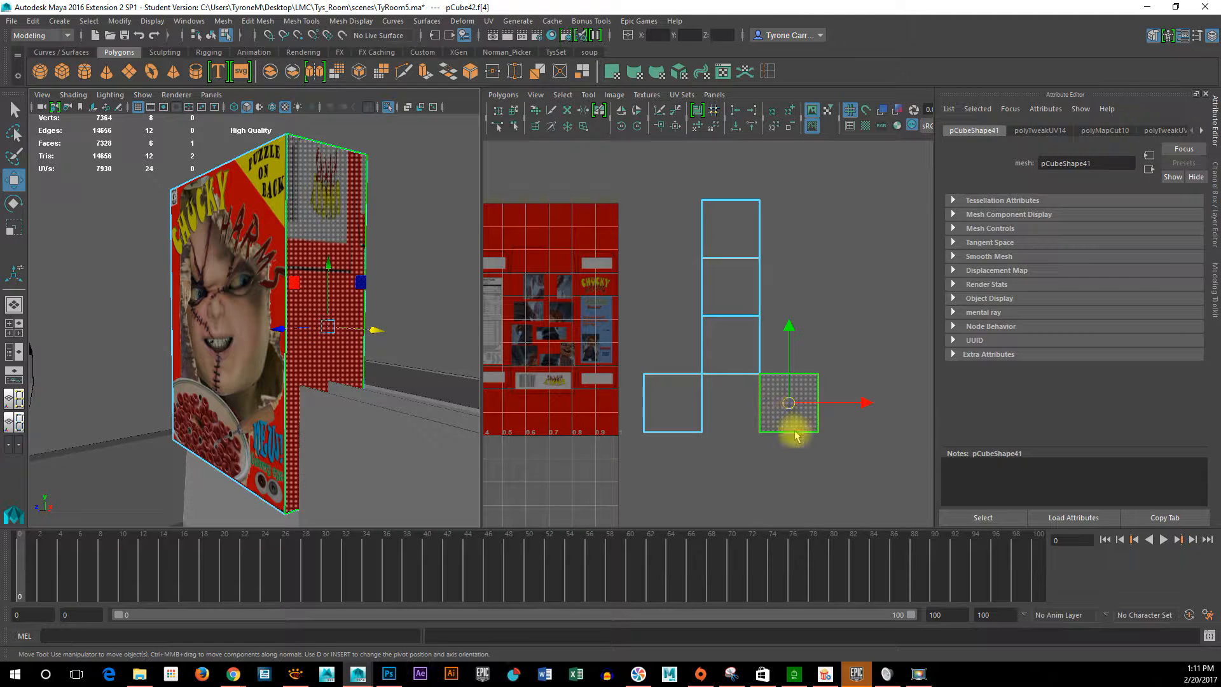
left_click(789, 403)
left_click_drag(788, 402, 537, 323)
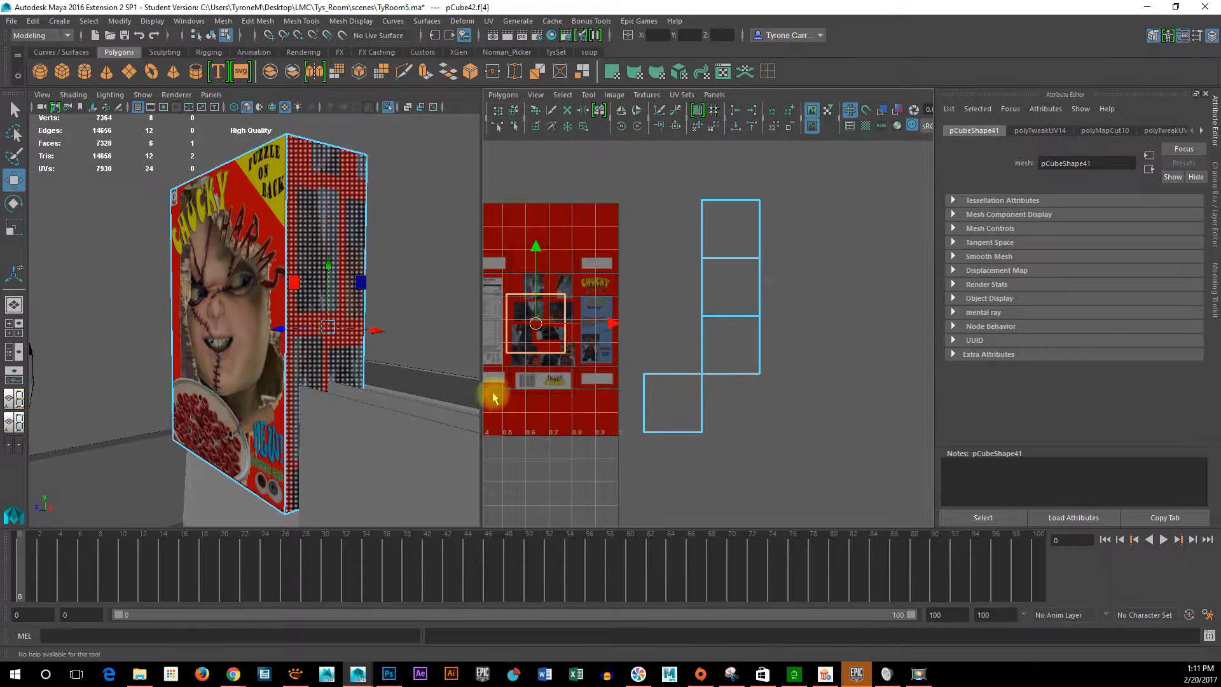
middle_click_drag(494, 390, 734, 407, "alt")
right_click_drag(734, 407, 762, 431, "alt")
middle_click_drag(762, 431, 720, 423, "alt")
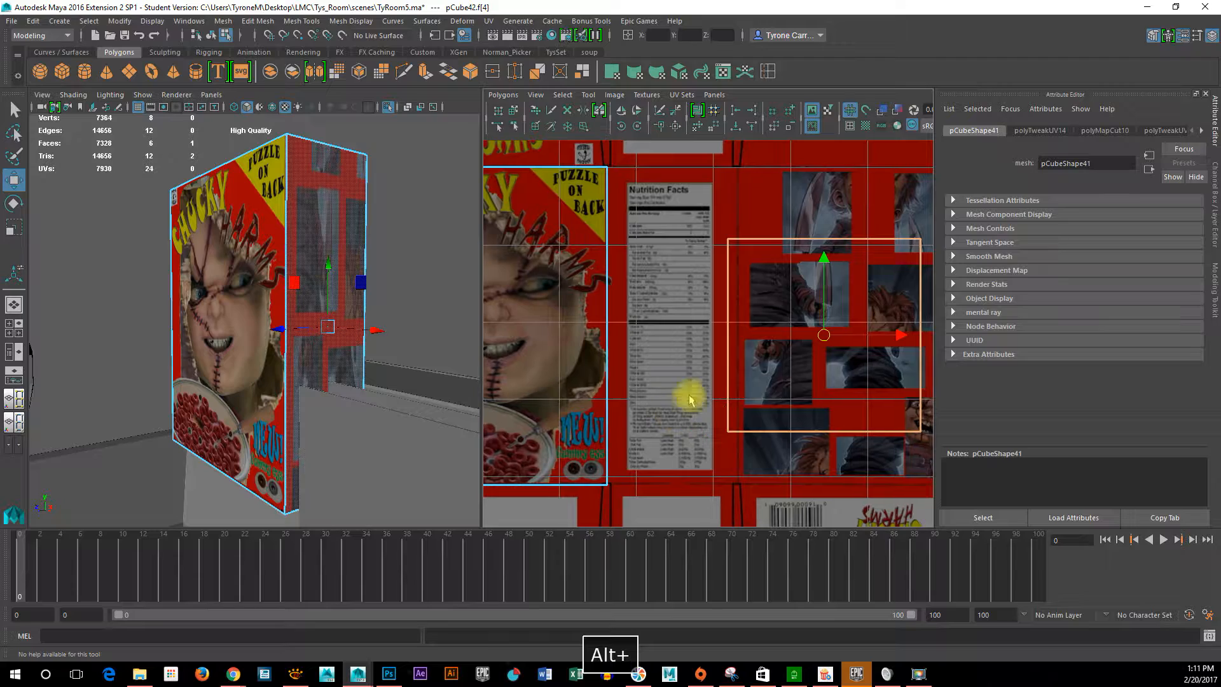
left_click_drag(823, 332, 670, 325)
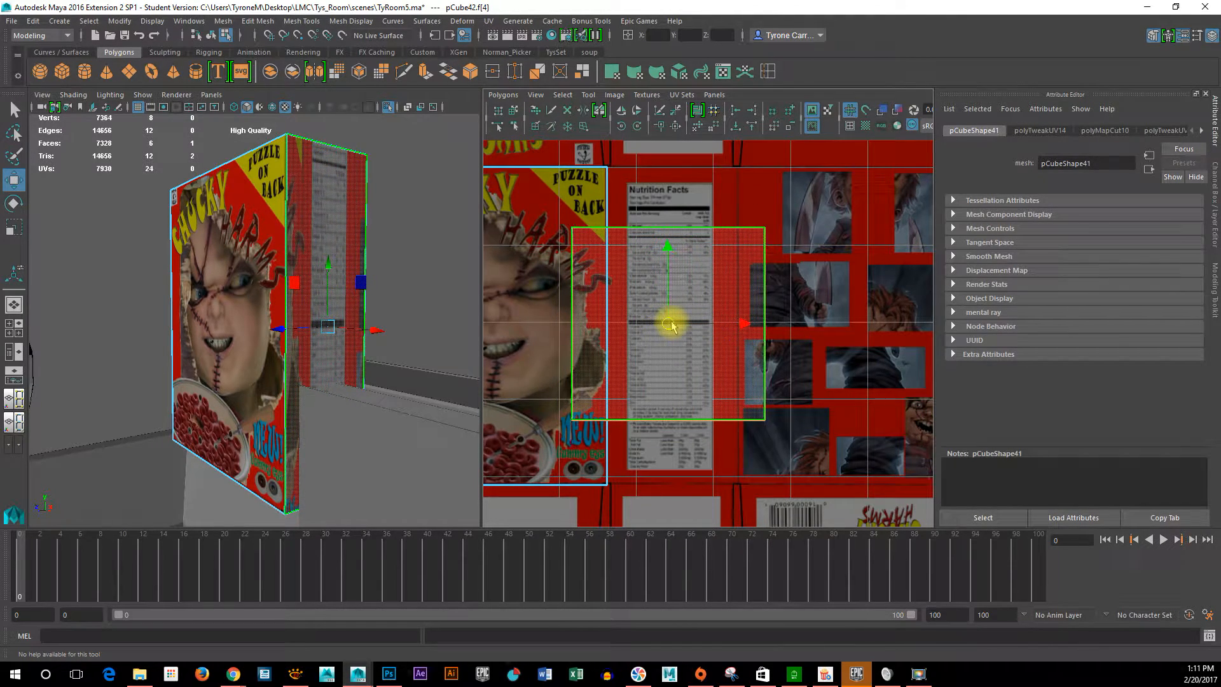
Scale the side face's UVs narrower and taller to fit the red panel around the Nutrition Facts label.
key("r")
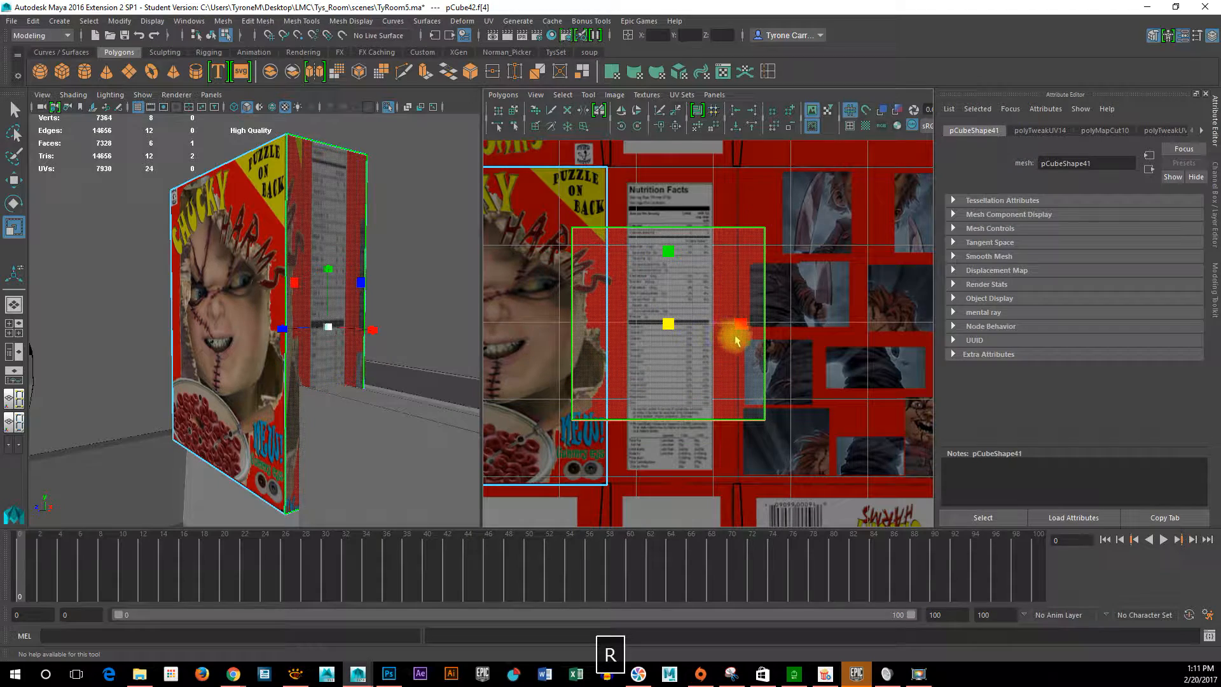
mouse_move(737, 324)
left_mouse_down()
mouse_move(708, 318)
mouse_move(746, 325)
left_mouse_up()
key("w")
key("r")
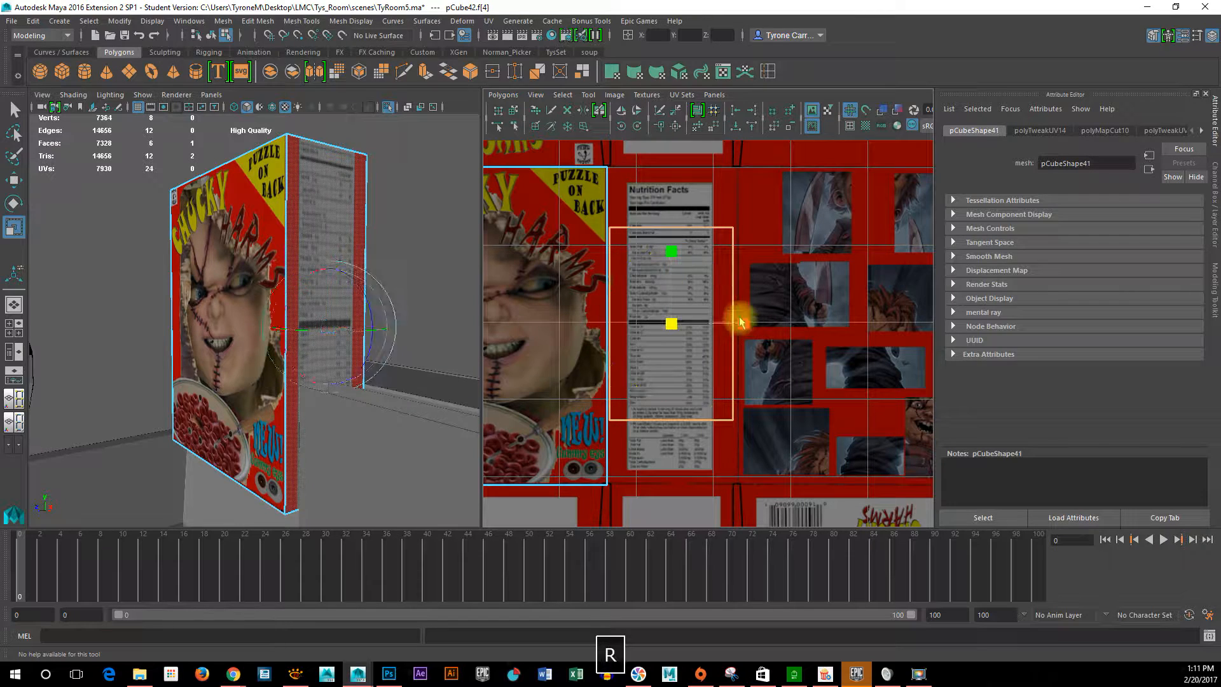
left_click_drag(673, 253, 677, 212)
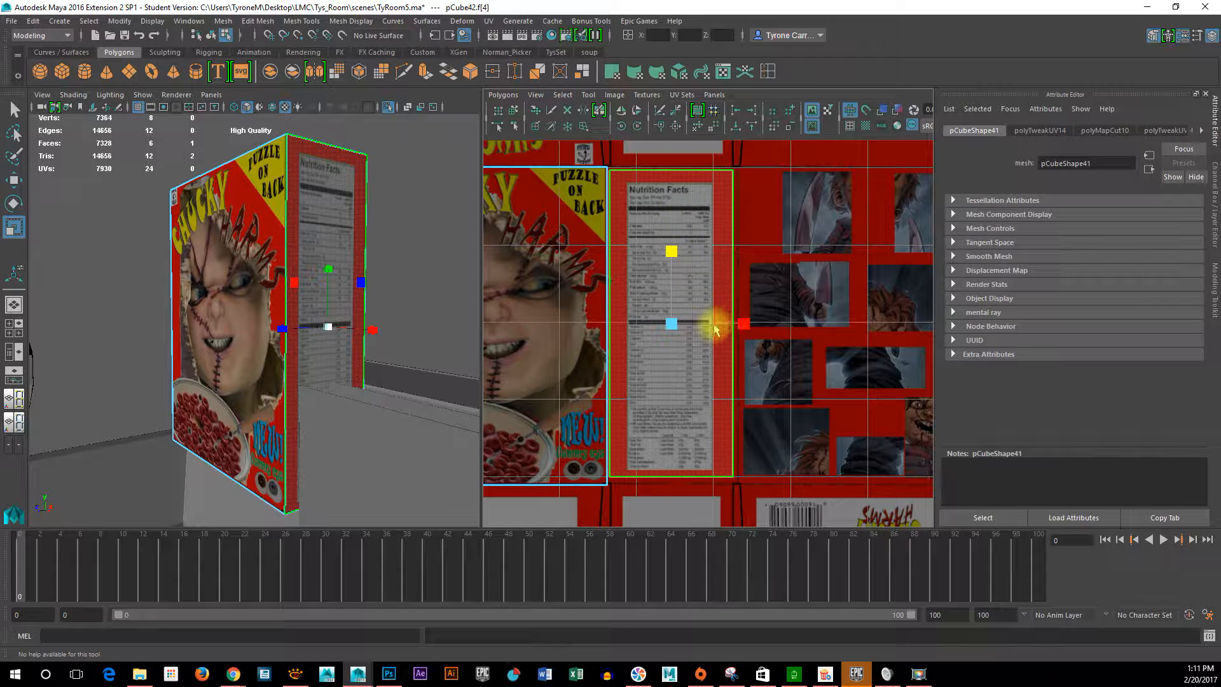
key("w")
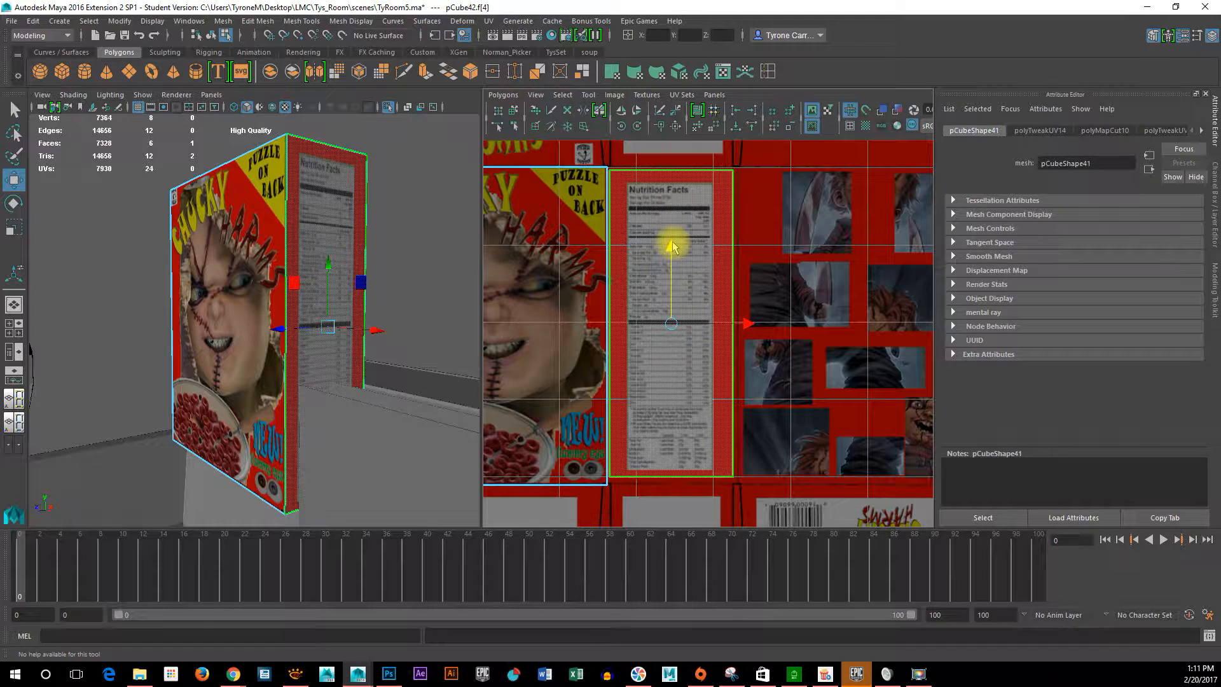
Nudge the side face's UVs vertically and fine-tune their height to fit the Nutrition Facts panel.
left_click_drag(672, 244, 674, 247)
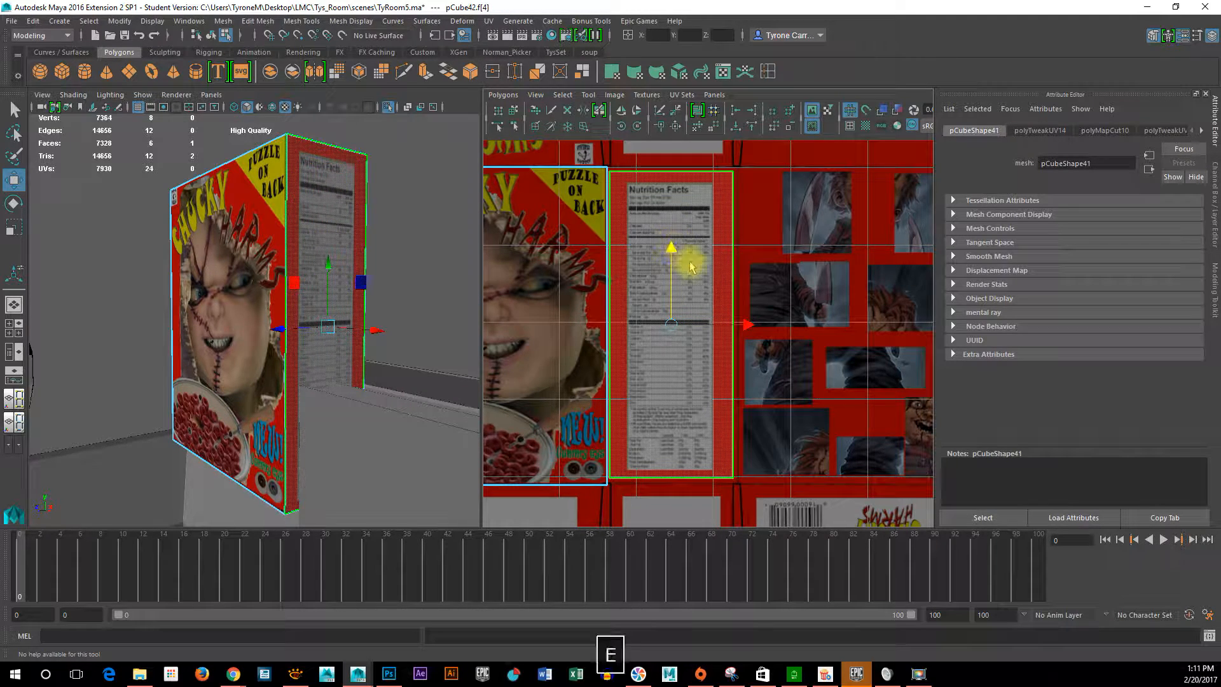
key("r")
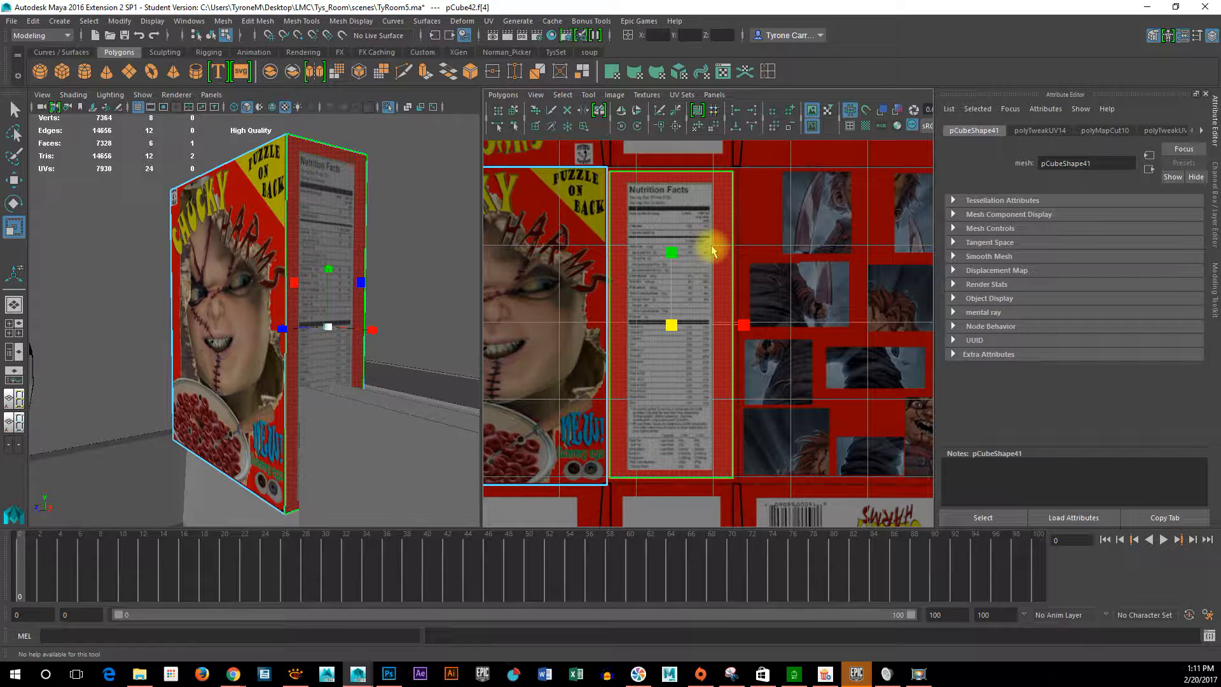
left_click_drag(669, 257, 670, 255)
Select the box's back face and move its UVs onto the puzzle-piece artwork beside the Nutrition Facts panel.
right_click_drag(888, 445, 542, 318, "alt")
left_click_drag(332, 359, 270, 244, "alt")
right_click_drag(835, 405, 695, 380, "alt")
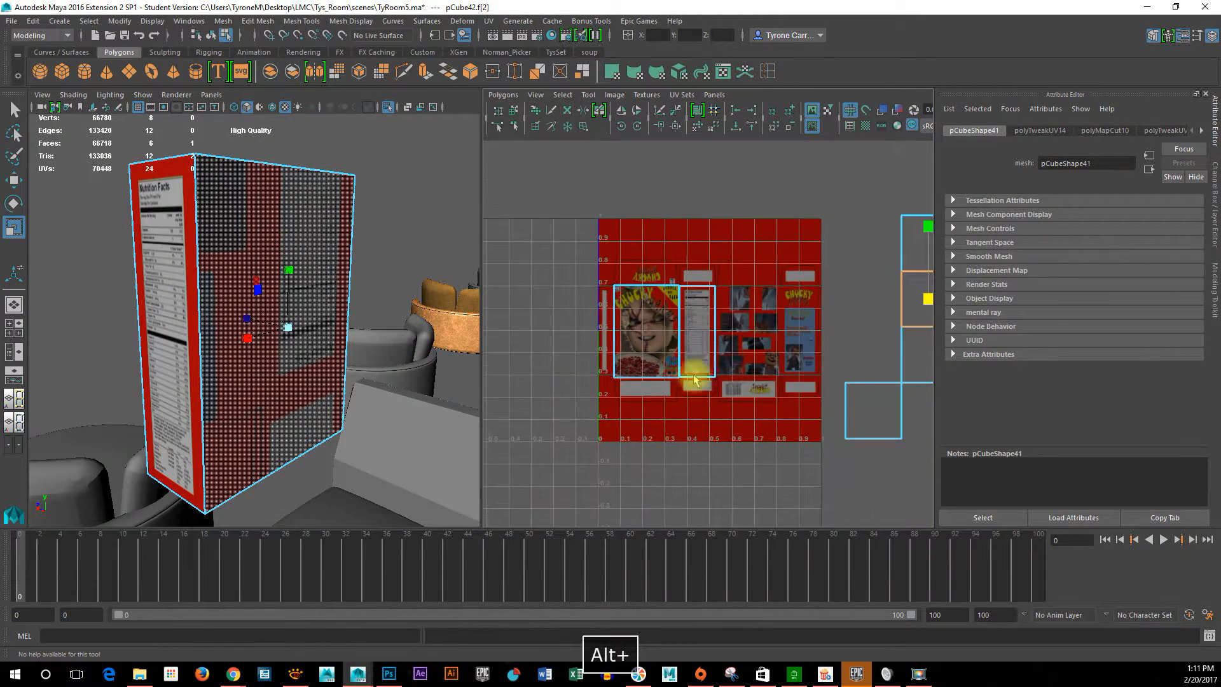
middle_click_drag(930, 326, 839, 359, "alt")
key("w")
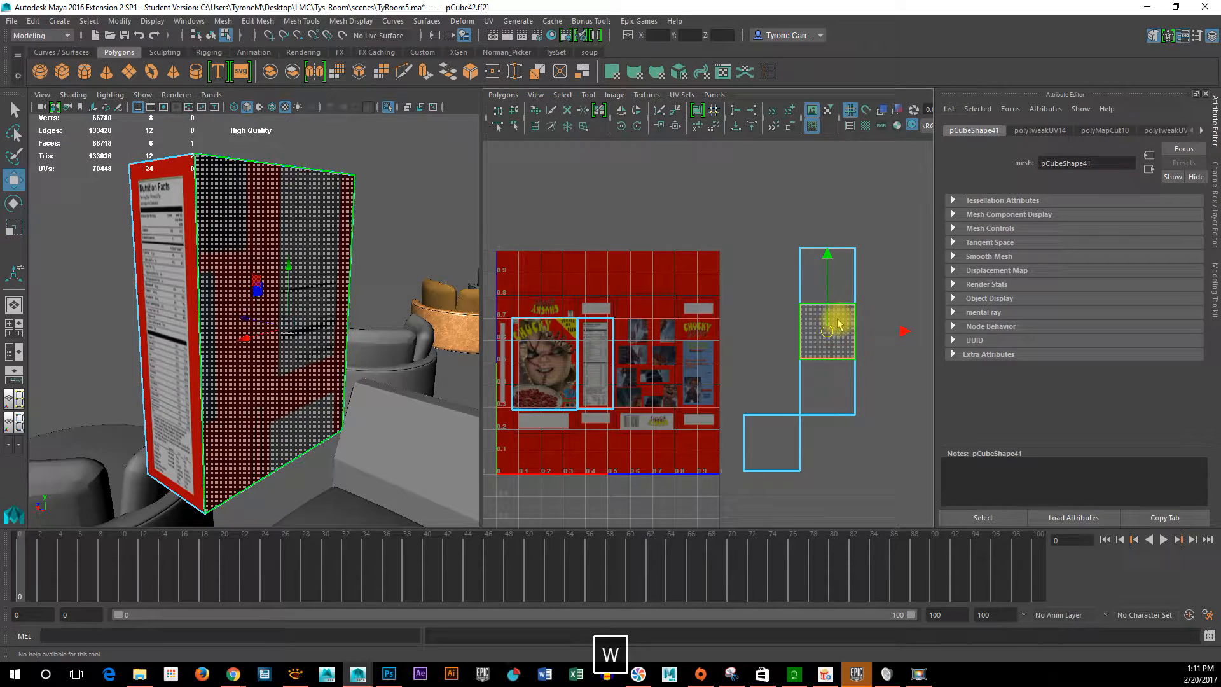
left_click_drag(835, 341, 652, 372)
right_click_drag(588, 424, 1132, 462, "alt")
middle_click_drag(640, 460, 851, 346, "alt")
right_click_drag(851, 345, 676, 357, "alt")
left_click_drag(729, 325, 744, 330)
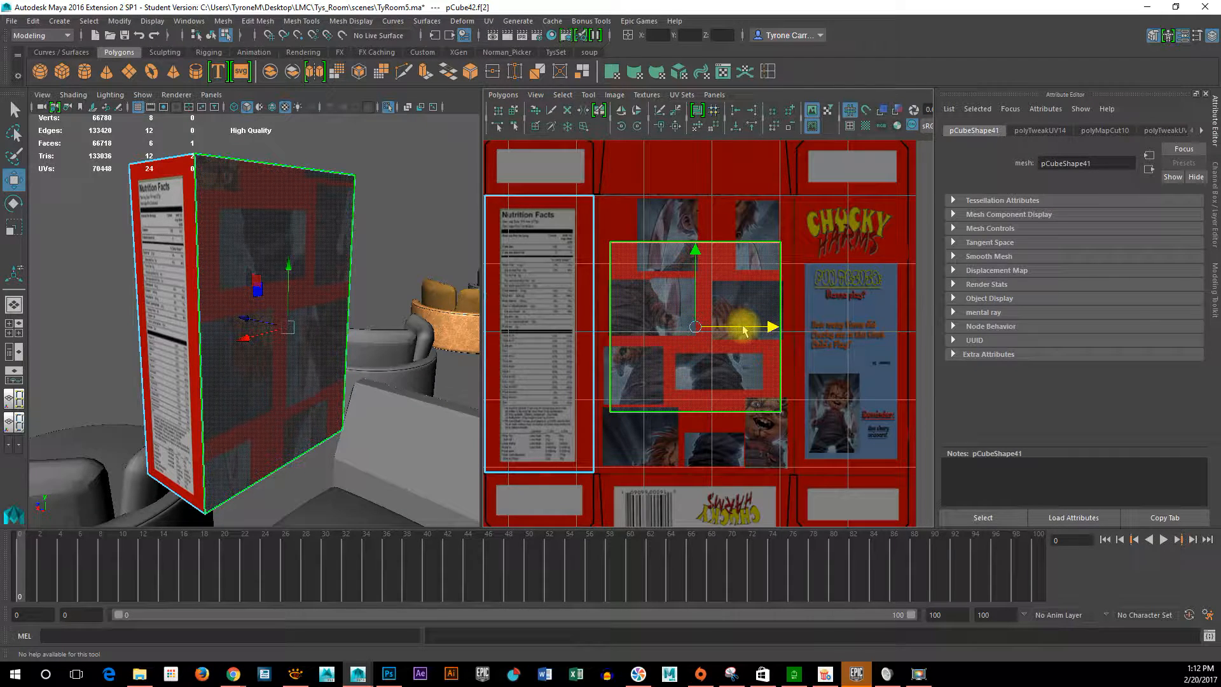
Scale the back face's UVs wider and taller and adjust their position to cover the whole puzzle panel.
key("e")
key("r")
left_click_drag(694, 328, 707, 326)
mouse_move(698, 257)
left_mouse_down()
mouse_move(698, 232)
mouse_move(695, 257)
left_mouse_up()
key("w")
key("r")
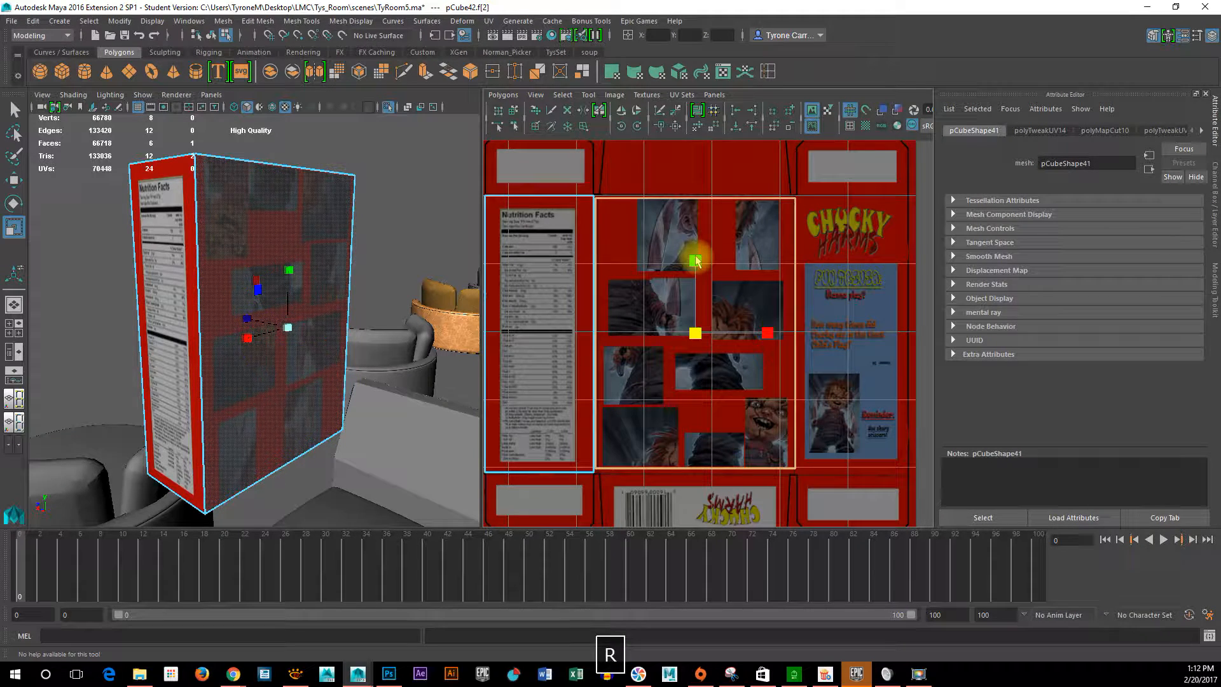
left_click_drag(695, 261, 696, 260)
Select the box's remaining narrow side face and move its UVs onto the blue Chucky Harms side panel artwork.
right_click_drag(773, 392, 505, 369, "alt")
left_click_drag(272, 327, 305, 341, "alt")
middle_click_drag(731, 416, 679, 412, "alt")
left_click(789, 469)
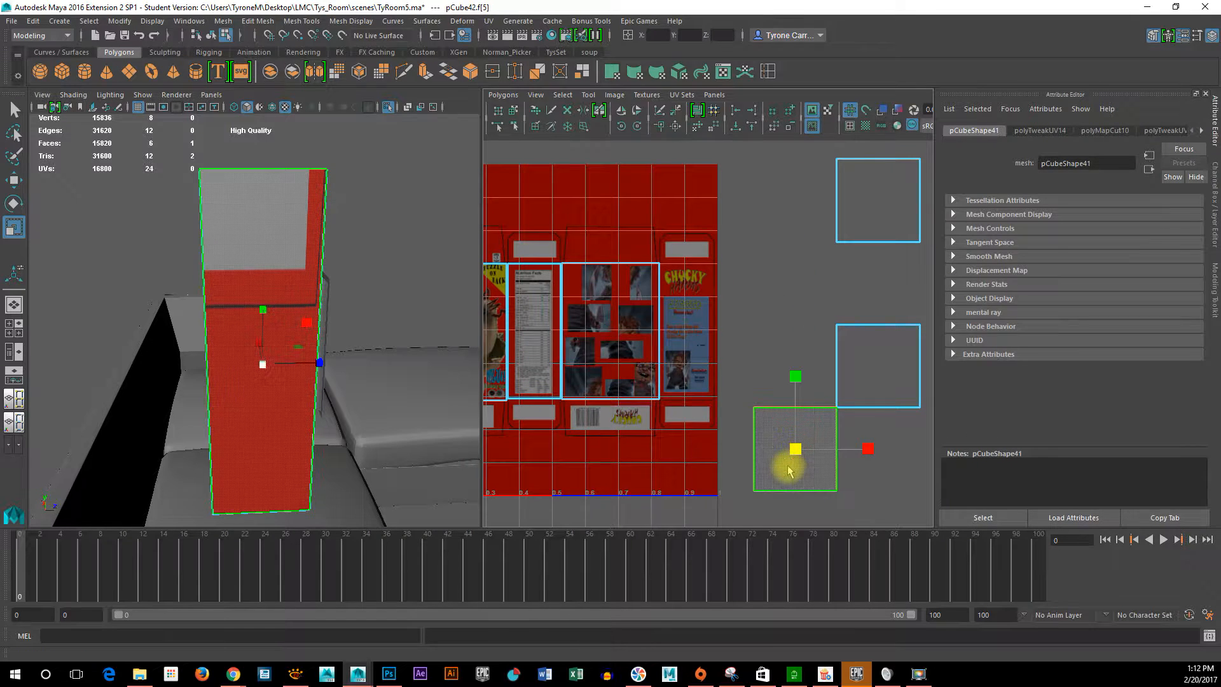
key("w")
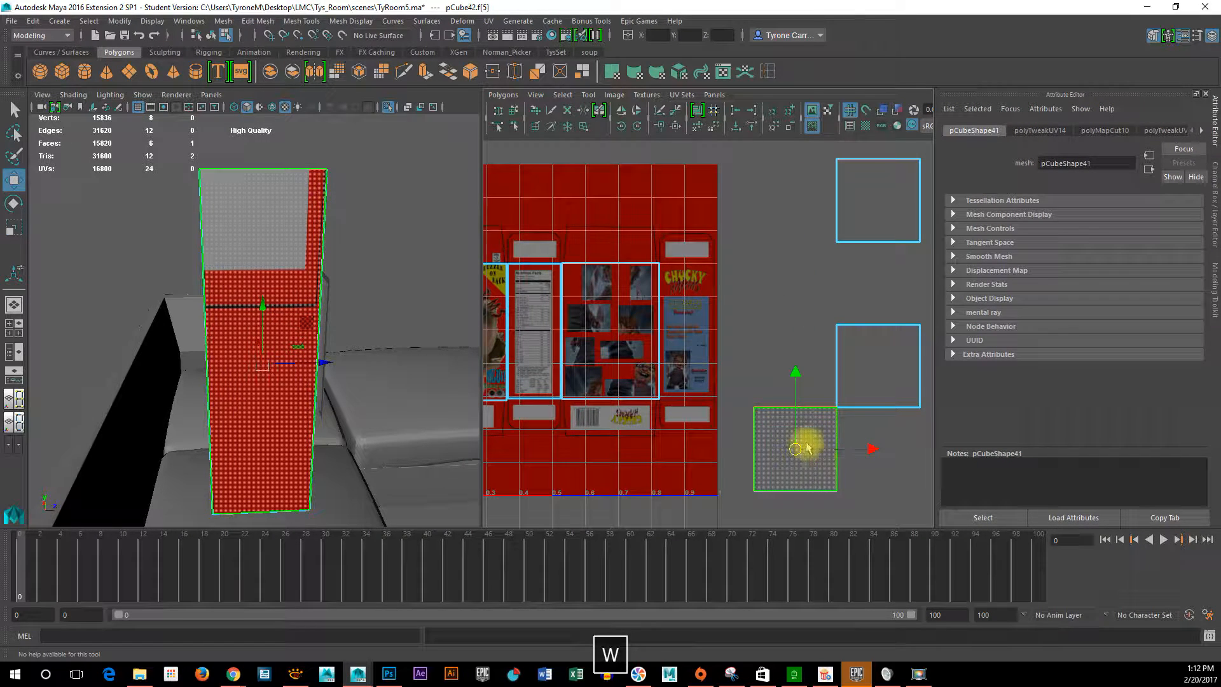
left_click_drag(801, 449, 692, 329)
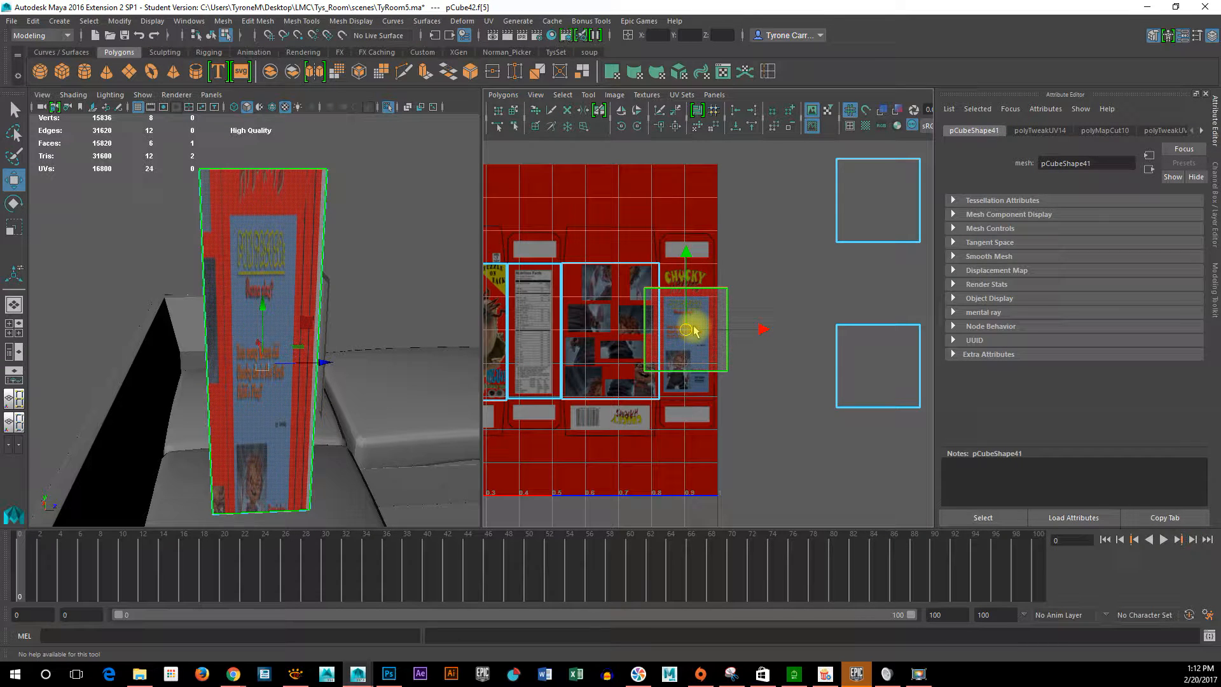
Scale the side face's UVs narrower and taller, then shift them to fit the Chucky Harms side panel.
key("r")
left_click_drag(761, 328, 738, 320)
key("w")
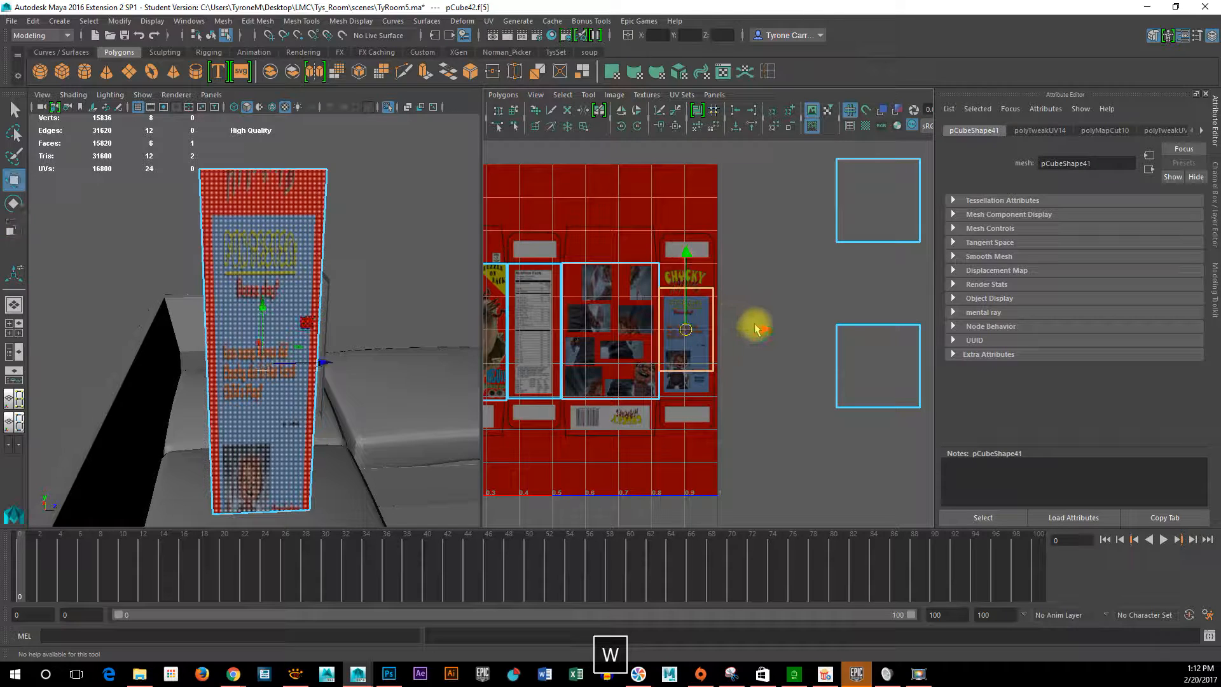
left_click_drag(762, 330, 764, 331)
key("r")
mouse_move(686, 251)
left_mouse_down()
mouse_move(688, 210)
mouse_move(689, 262)
left_mouse_up()
key("w")
right_click_drag(649, 366, 911, 415, "alt")
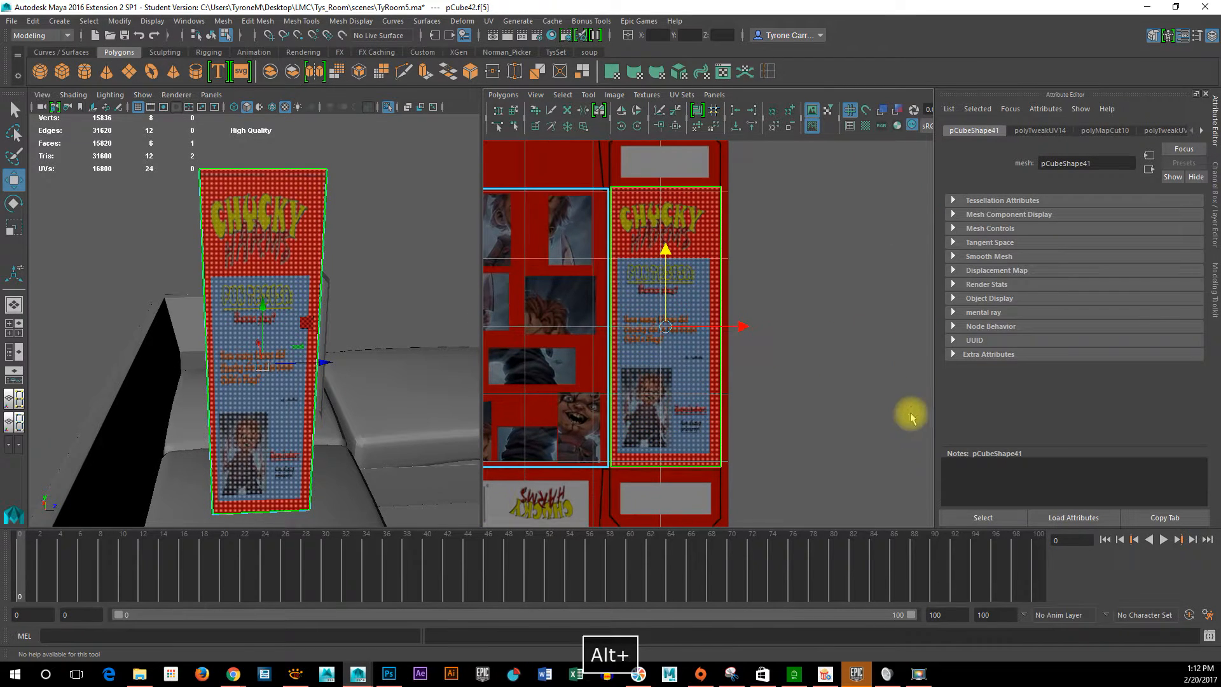
right_click_drag(785, 326, 543, 344, "alt")
middle_click_drag(517, 369, 617, 373, "alt")
right_click_drag(600, 346, 882, 347, "alt")
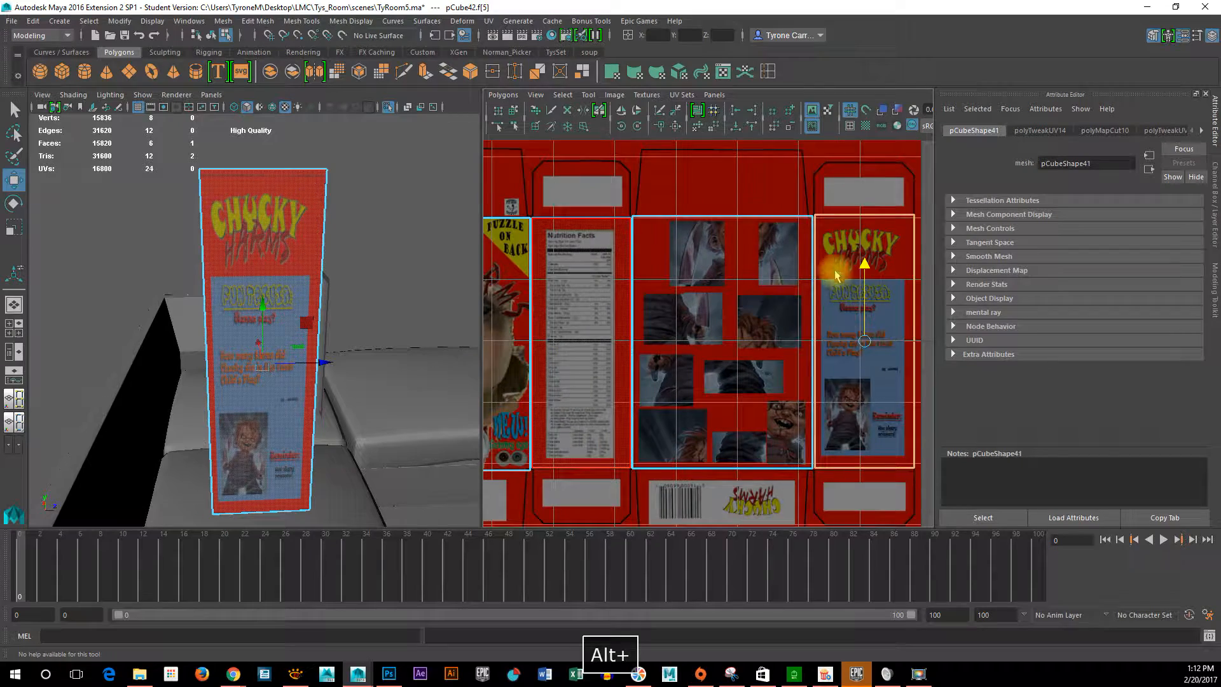
left_click_drag(865, 270, 864, 262)
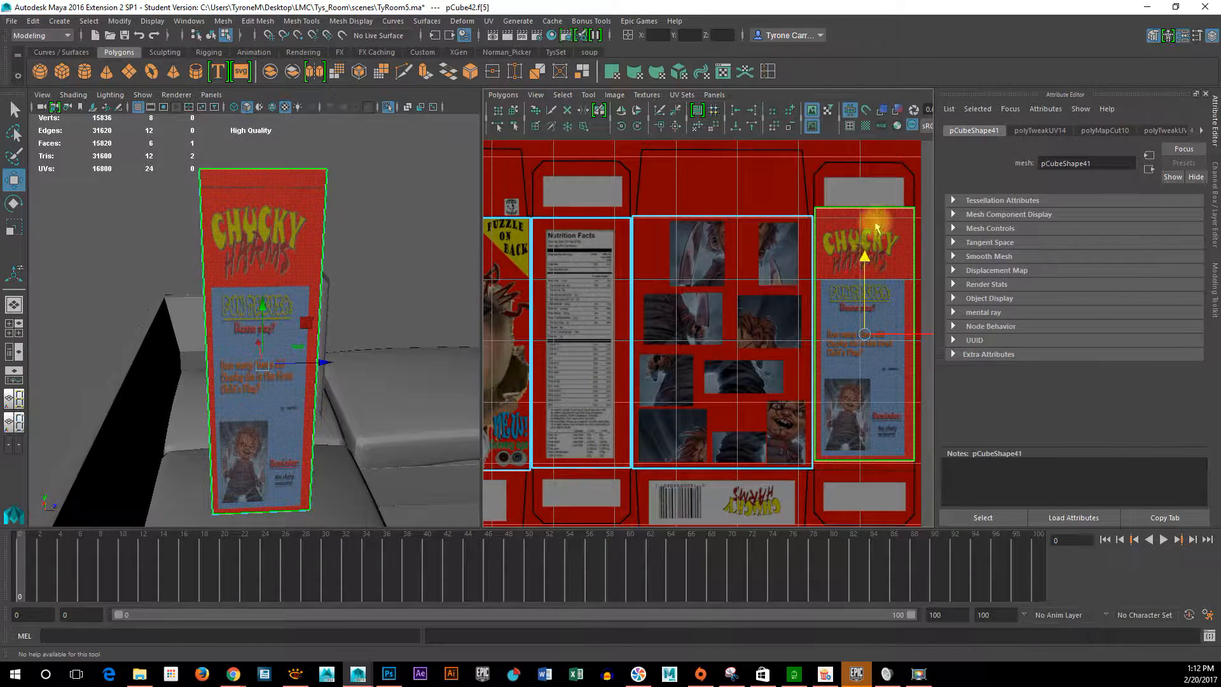
Select the upper-edge UVs of the four wraparound faces and align them to their minimum V value.
right_click_drag(849, 316, 723, 301, "alt")
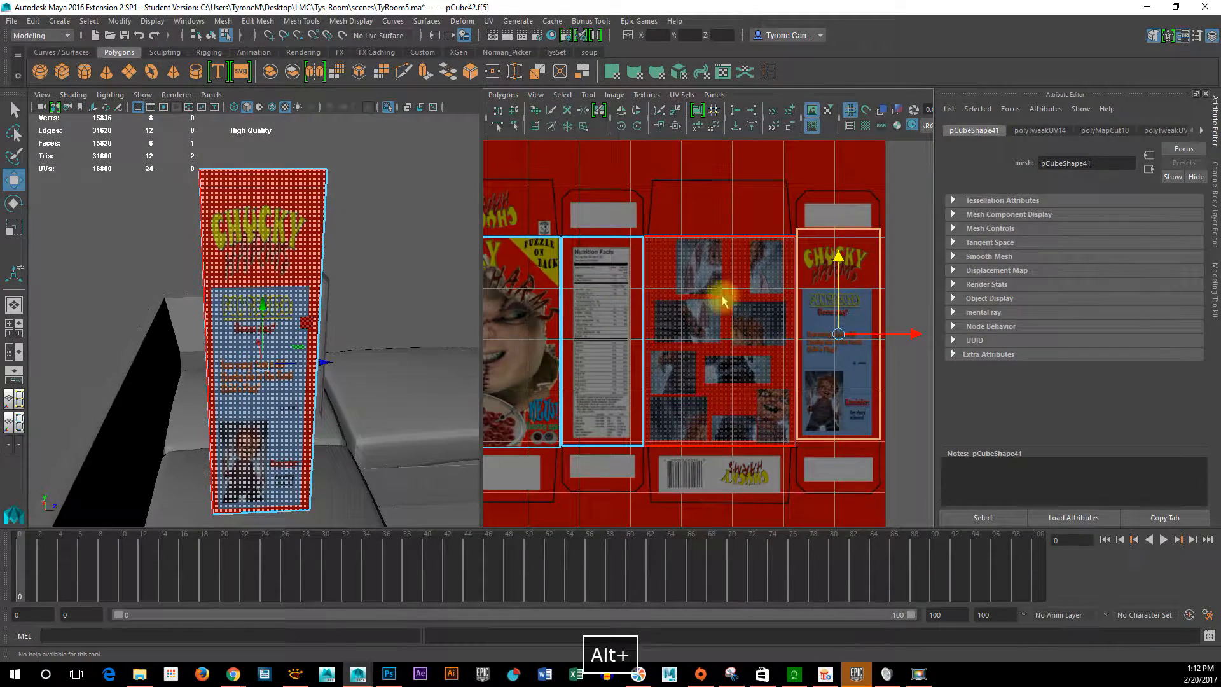
right_click_drag(779, 262, 652, 281, "alt")
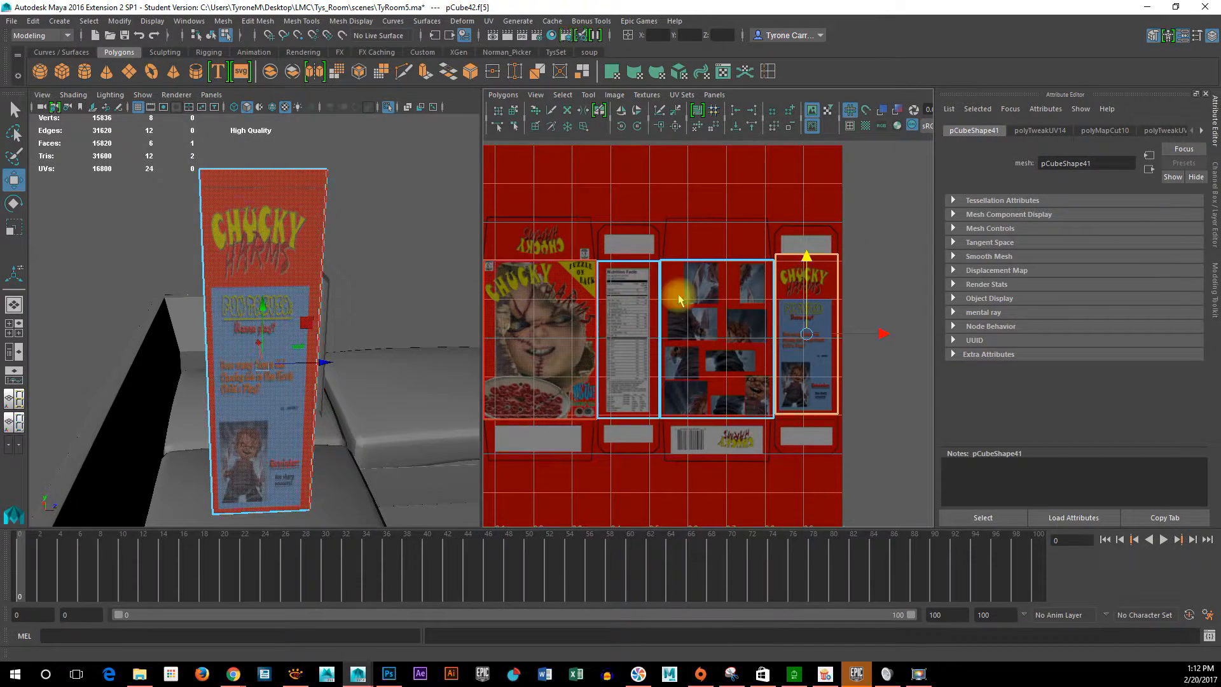
right_click_drag(766, 312, 725, 319, "alt")
left_click_drag(493, 223, 927, 296)
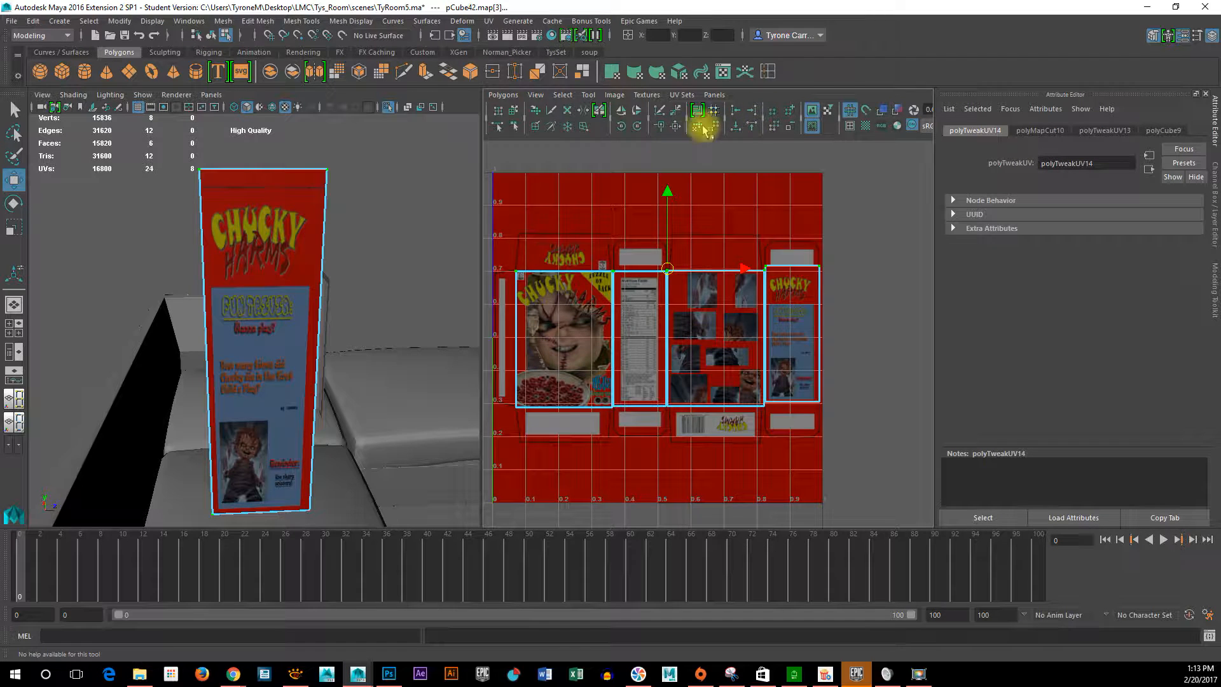
left_click(735, 132)
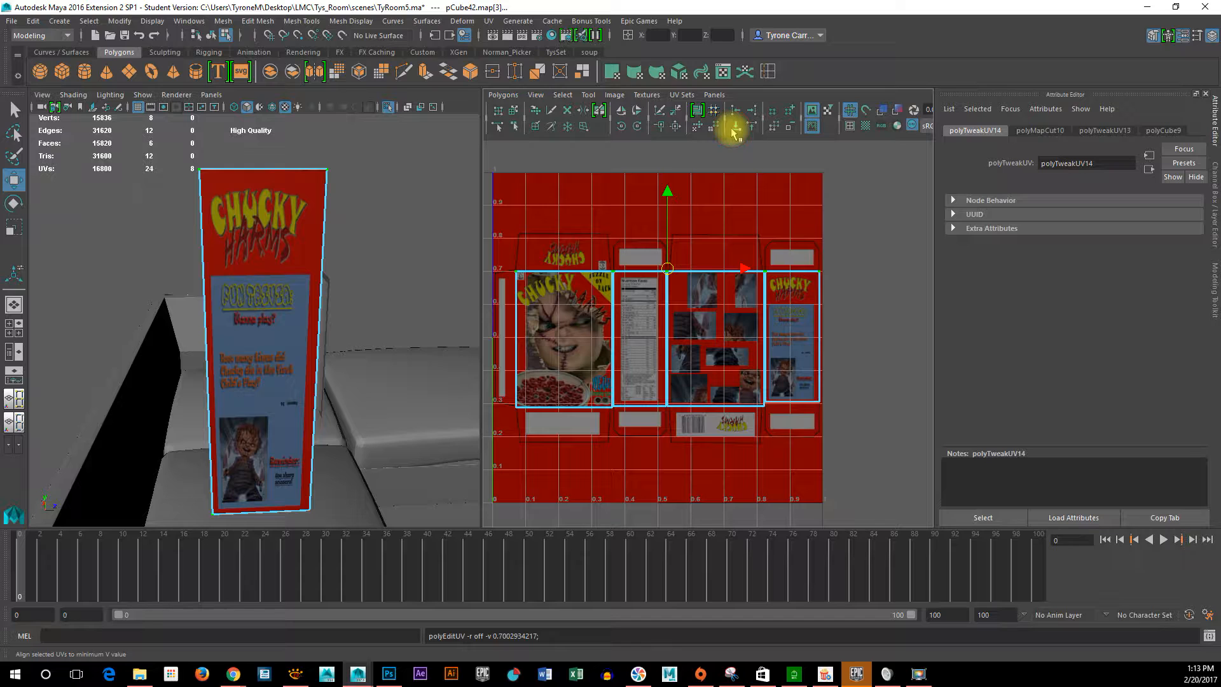
Align the lower-edge UVs of the four wraparound faces to their minimum V value and nudge them slightly upward.
left_click_drag(495, 390, 737, 431)
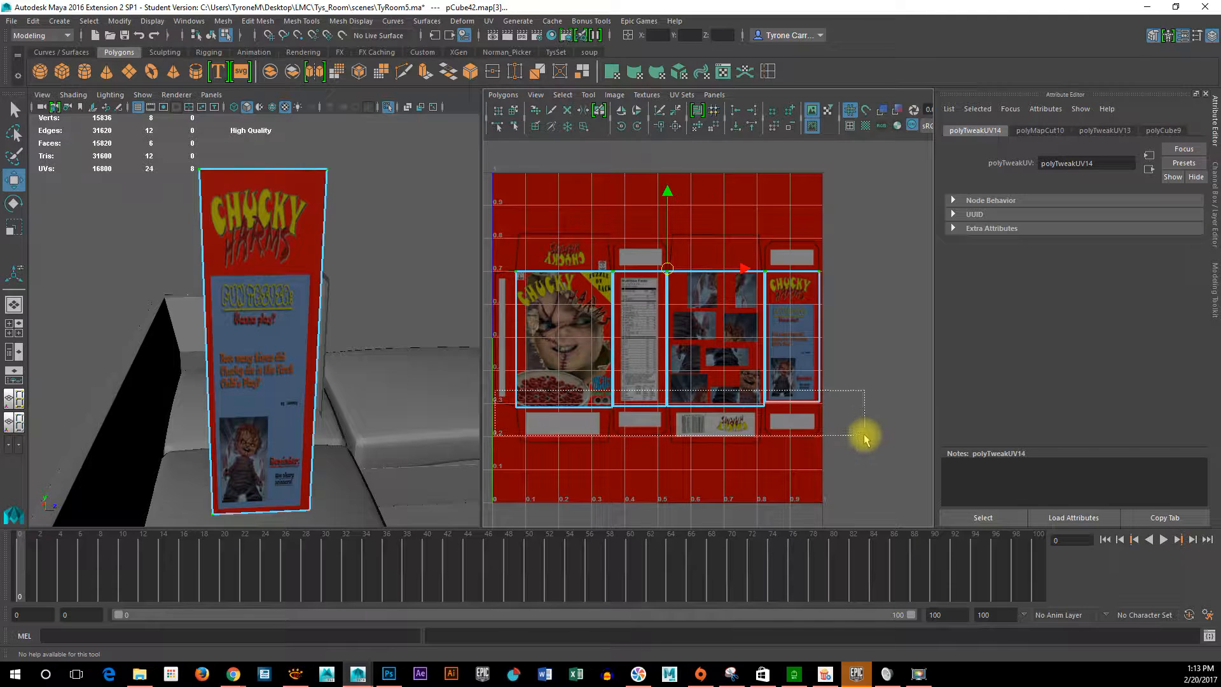
left_click(739, 129)
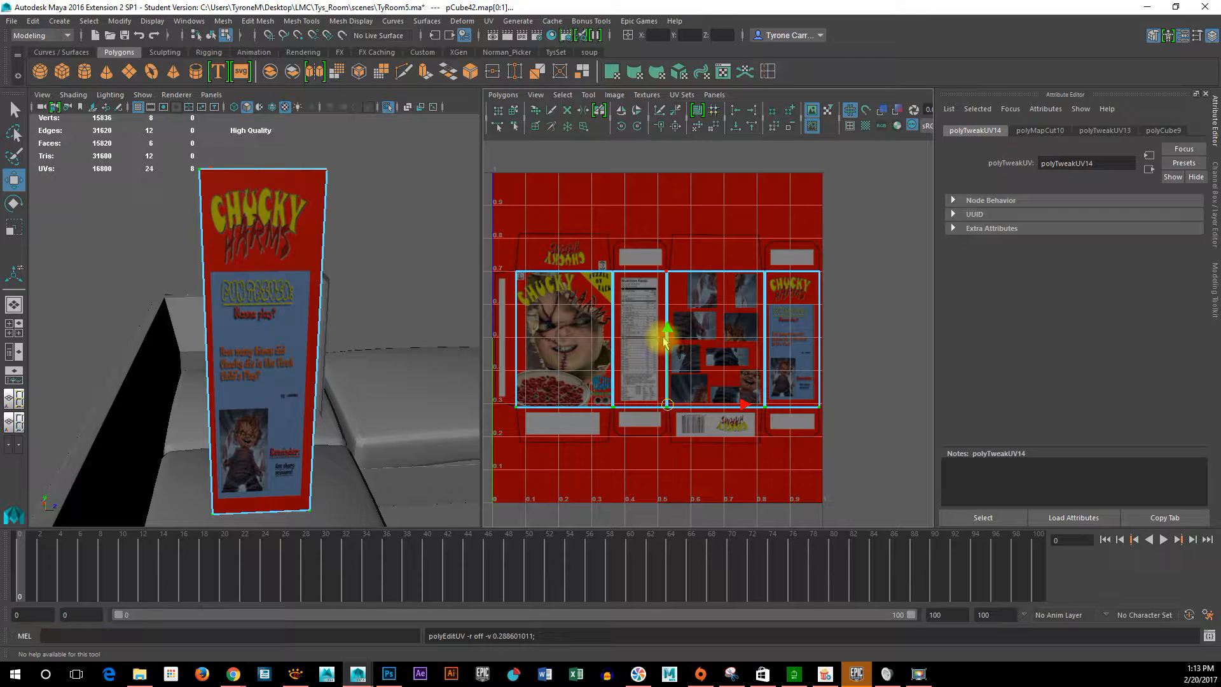
left_click_drag(665, 343, 667, 341)
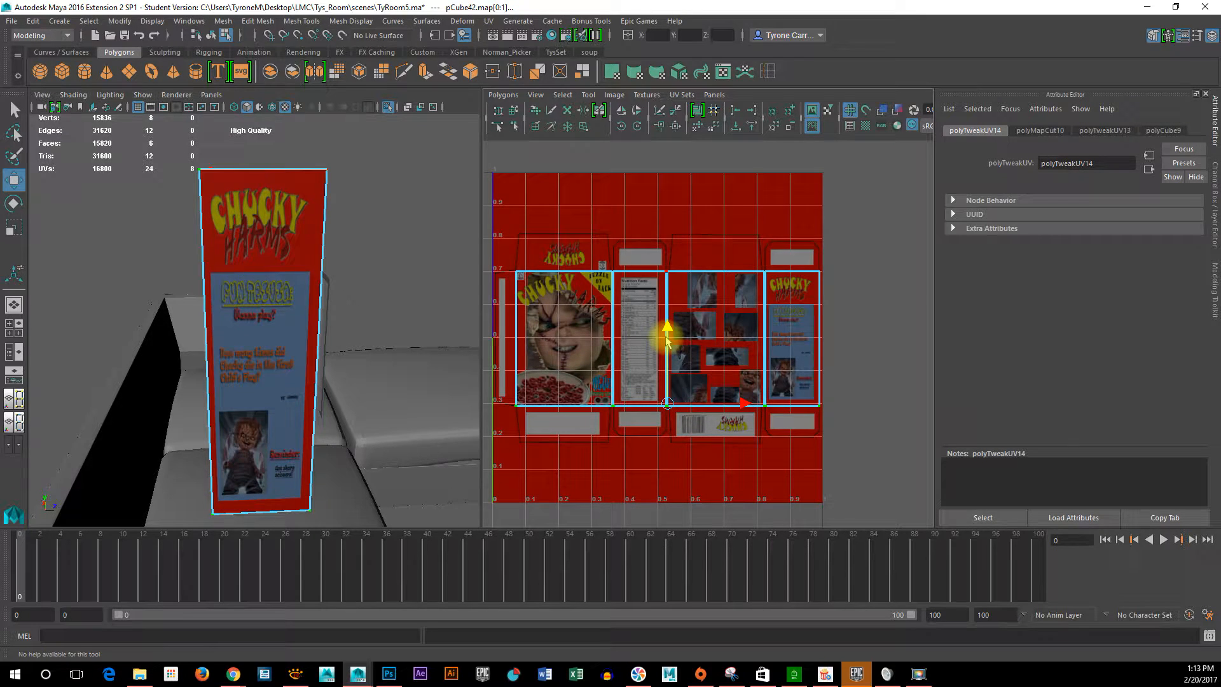
Select the upside-down back face and rotate its UVs clockwise by 180 degrees in 45-degree increments.
left_click_drag(376, 389, 347, 359, "alt")
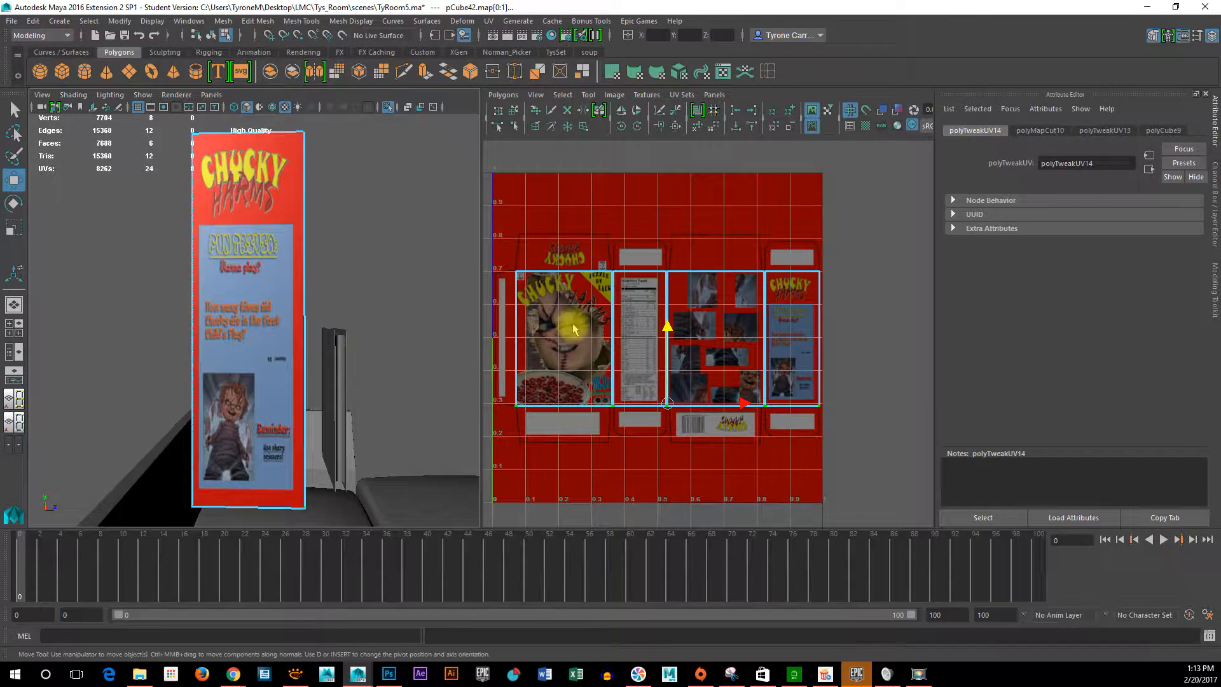
left_click_drag(308, 281, 150, 344, "alt")
right_click_drag(155, 346, 231, 386, "alt")
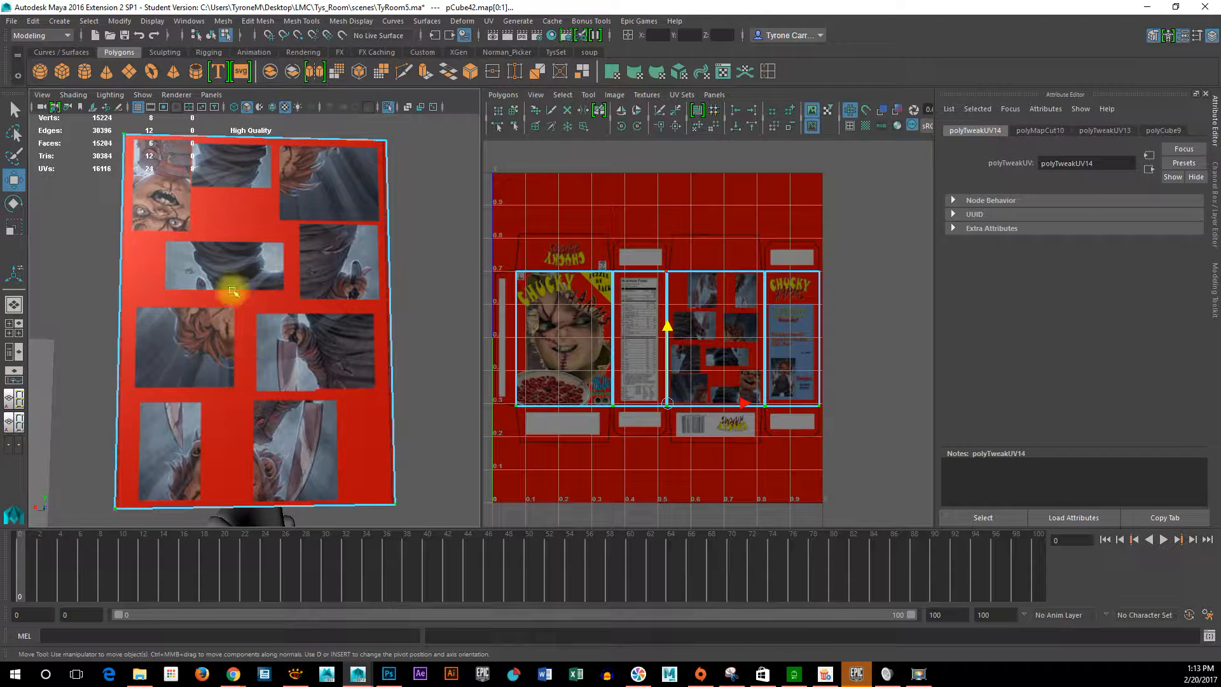
right_click_drag(732, 286, 738, 327)
left_click(714, 334)
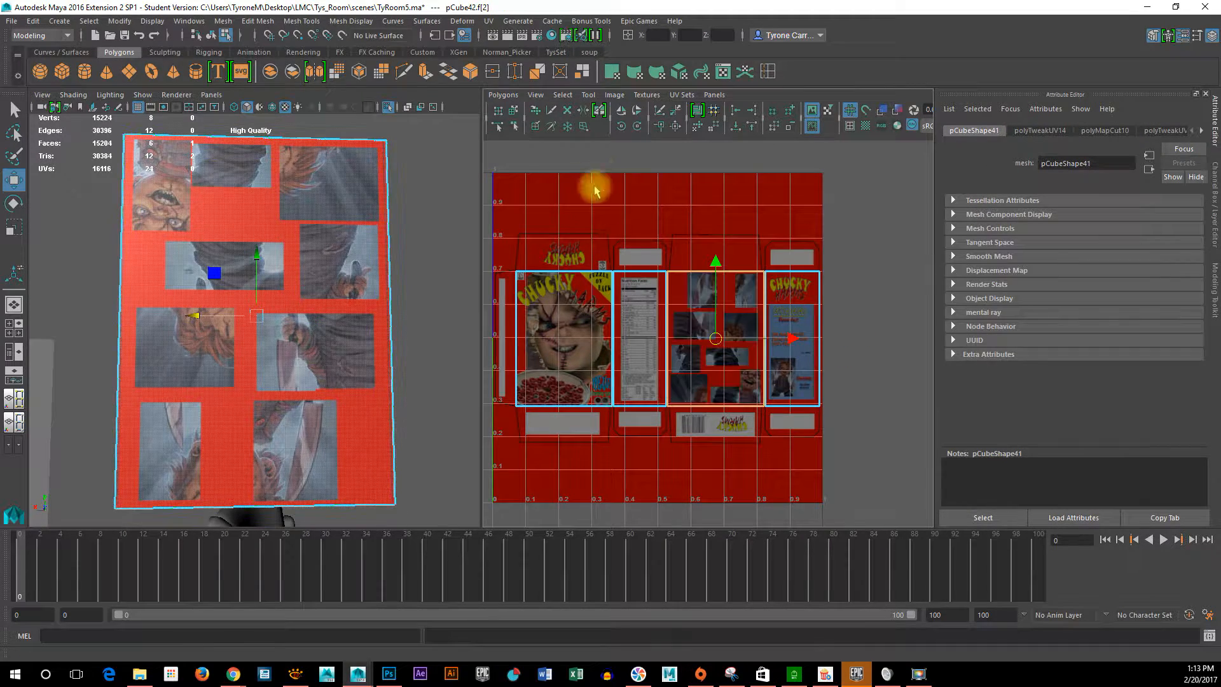
left_click(637, 127)
left_click(637, 127)
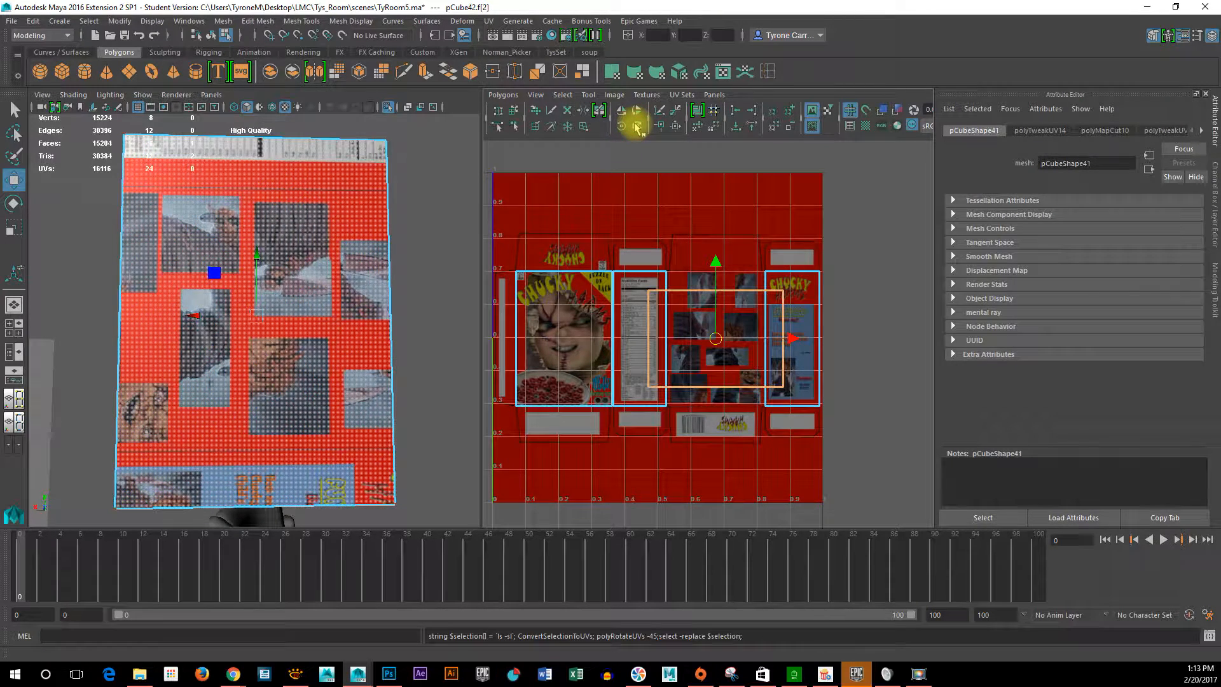
left_click(637, 127)
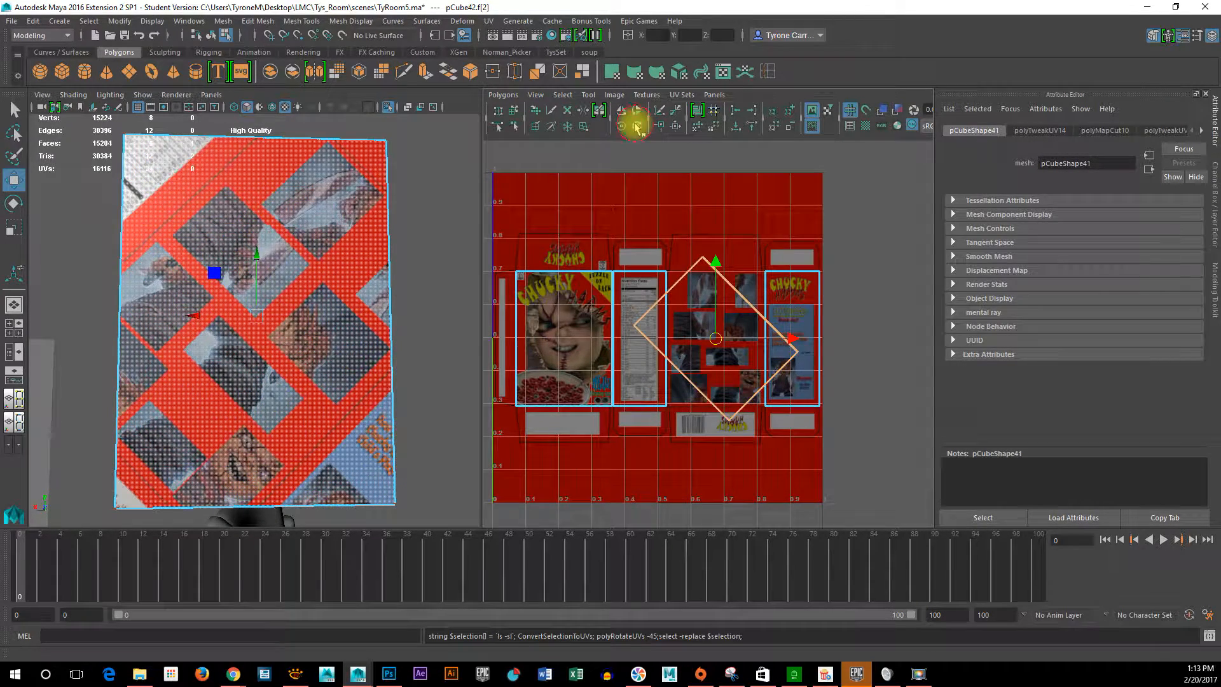
left_click(637, 127)
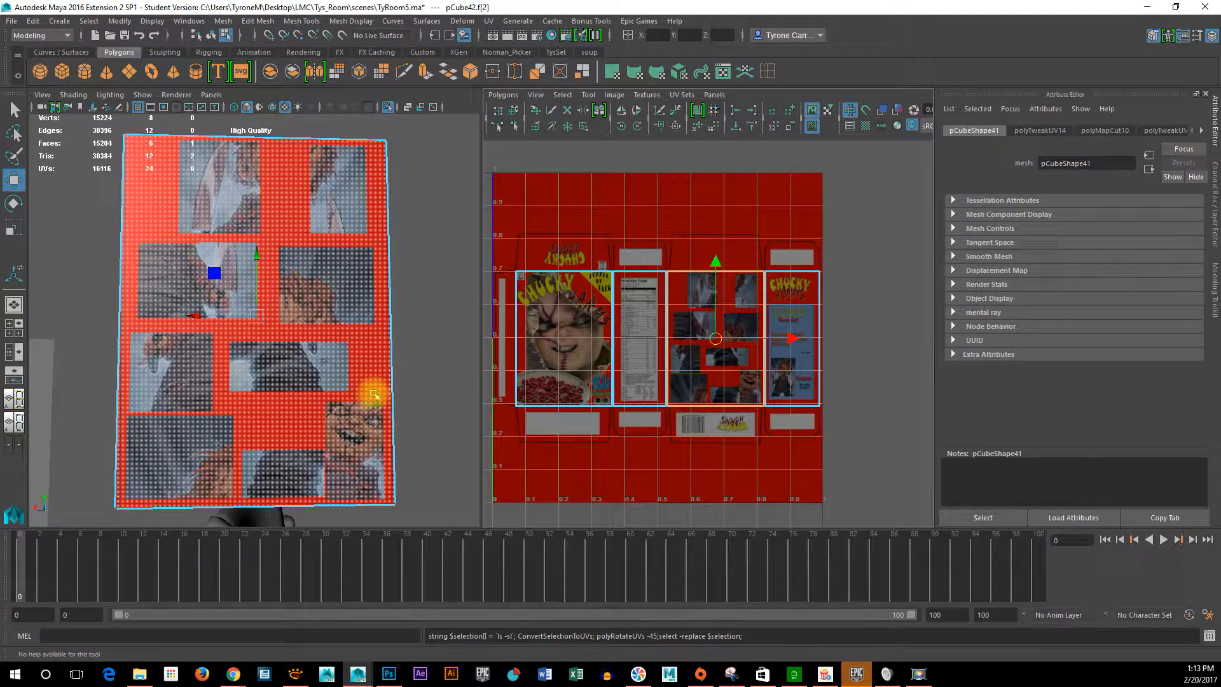
Select the box's top face and move its UVs onto the inverted Chucky Harms flap above the front cover.
left_click_drag(204, 371, 559, 412, "alt")
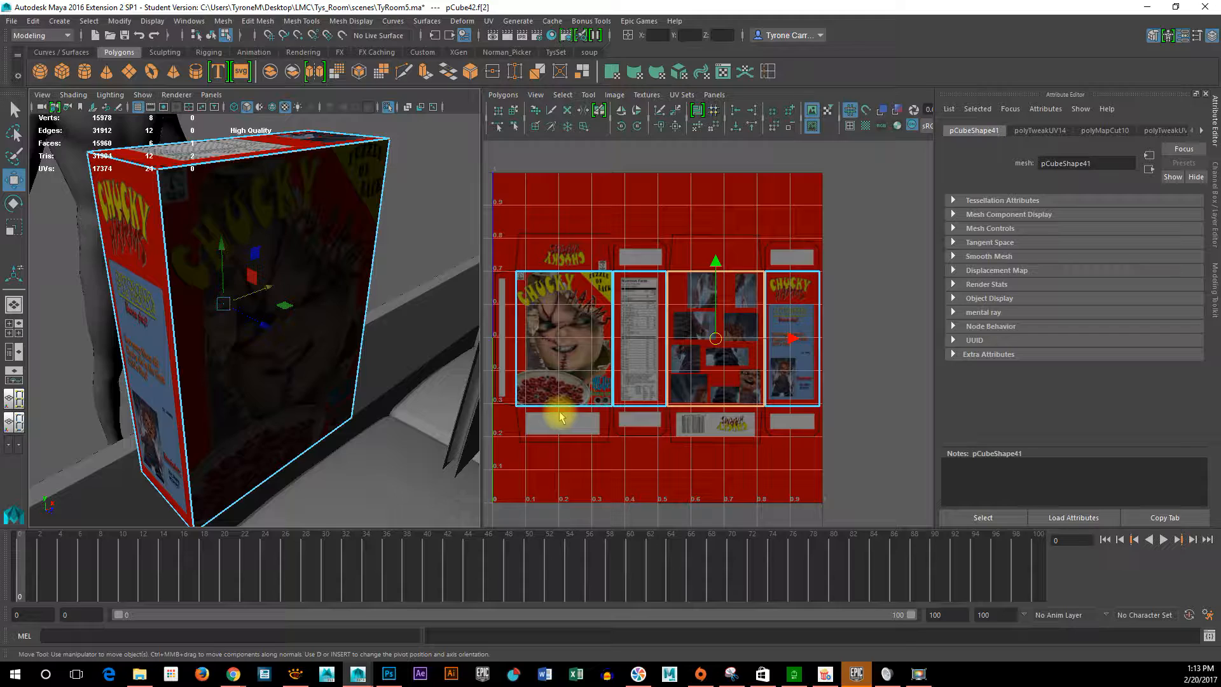
left_click_drag(333, 416, 254, 405, "alt")
left_click_drag(328, 270, 290, 316, "alt")
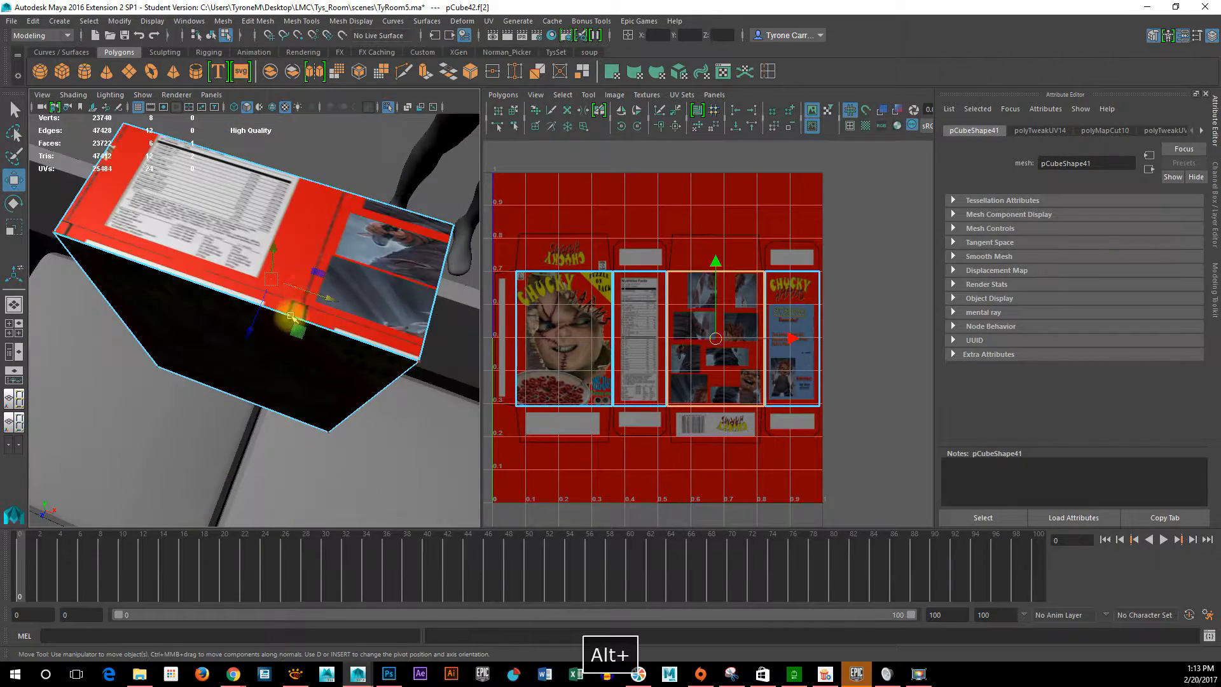
left_click(363, 229)
right_click_drag(382, 264, 381, 265)
left_click(365, 261)
right_click_drag(809, 419, 603, 386, "alt")
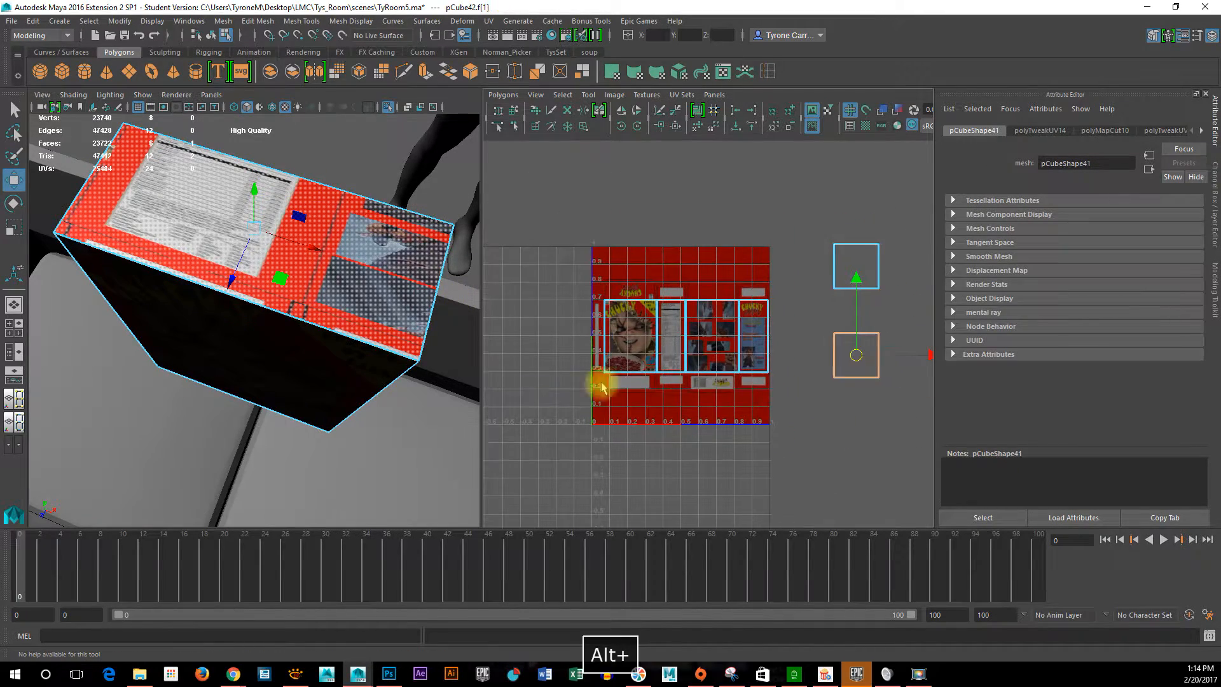
left_click_drag(852, 349, 630, 293)
right_click_drag(810, 341, 928, 381, "alt")
middle_click_drag(717, 238, 658, 345, "alt")
left_click_drag(669, 314, 646, 295)
Flatten the top face's UVs vertically to the flap's height and lower them toward the front cover's edge.
key("e")
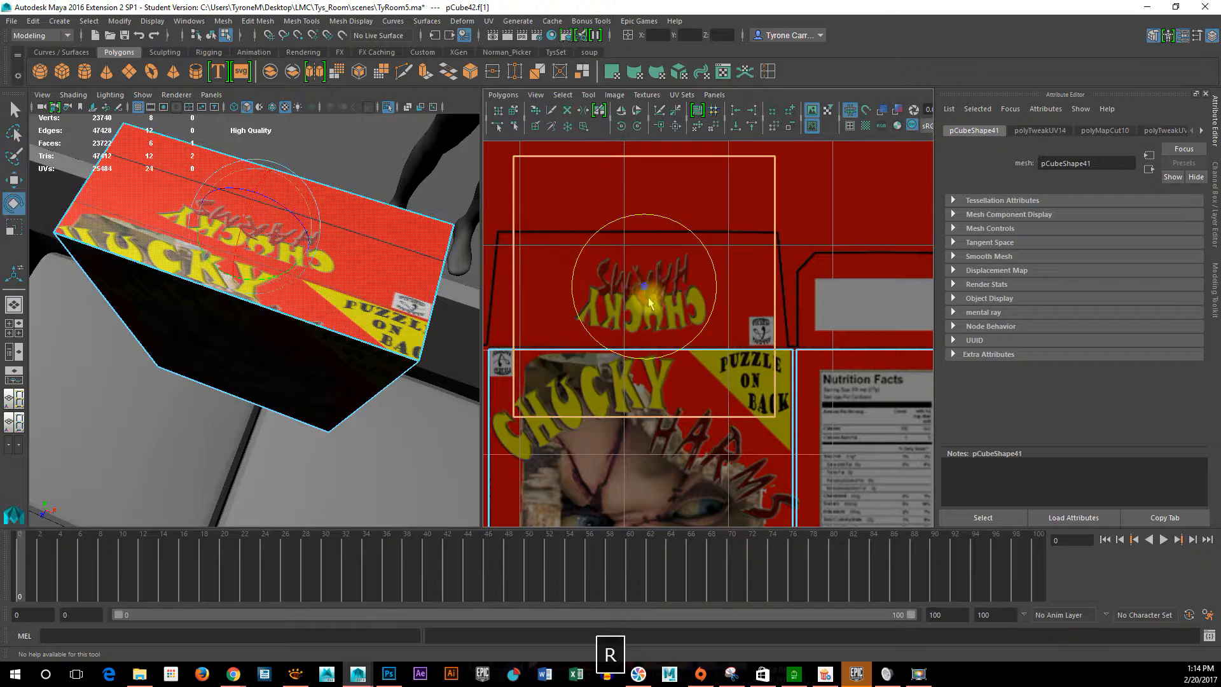
key("r")
left_click_drag(648, 218, 646, 260)
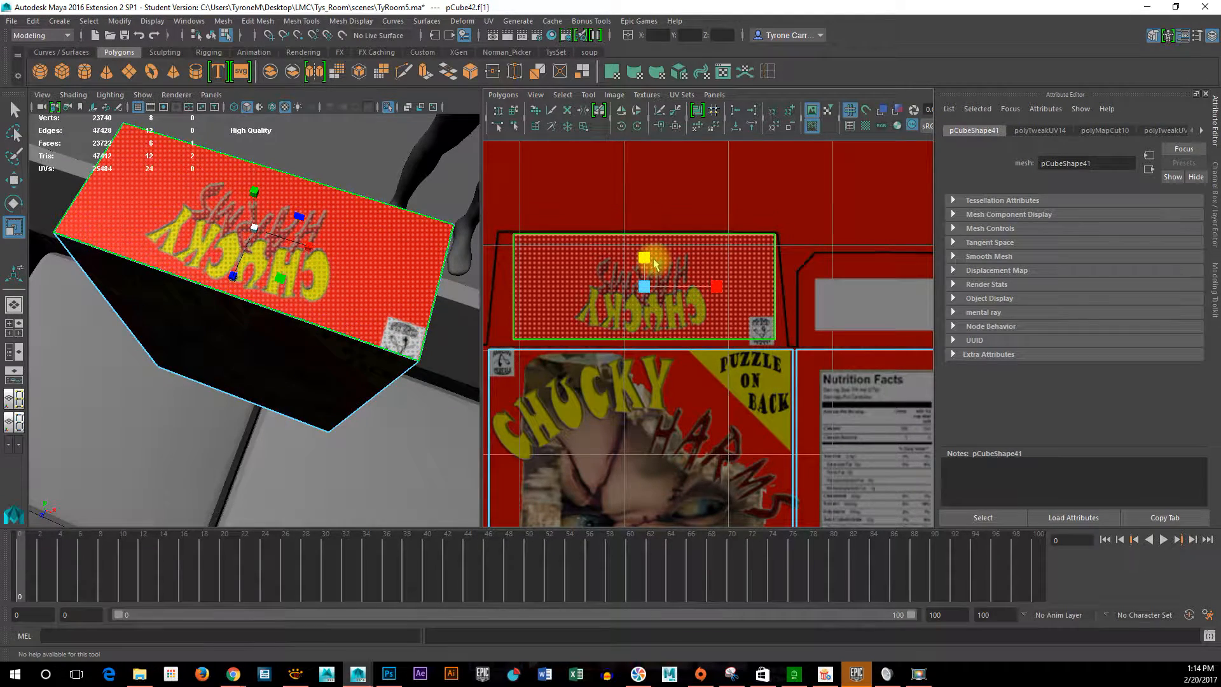
key("w")
left_click_drag(644, 210, 645, 217)
Adjust the width and horizontal position of the top face's UVs to fit within the Chucky Harms flap outline.
key("e")
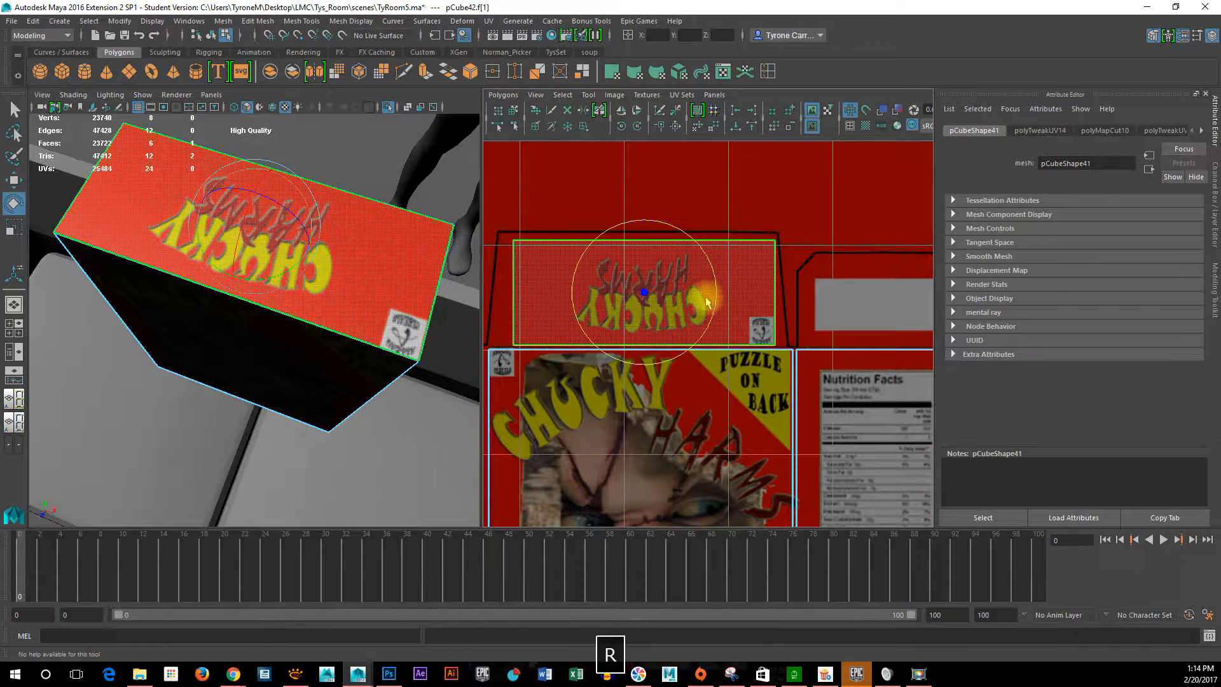
key("r")
left_click_drag(723, 297, 728, 299)
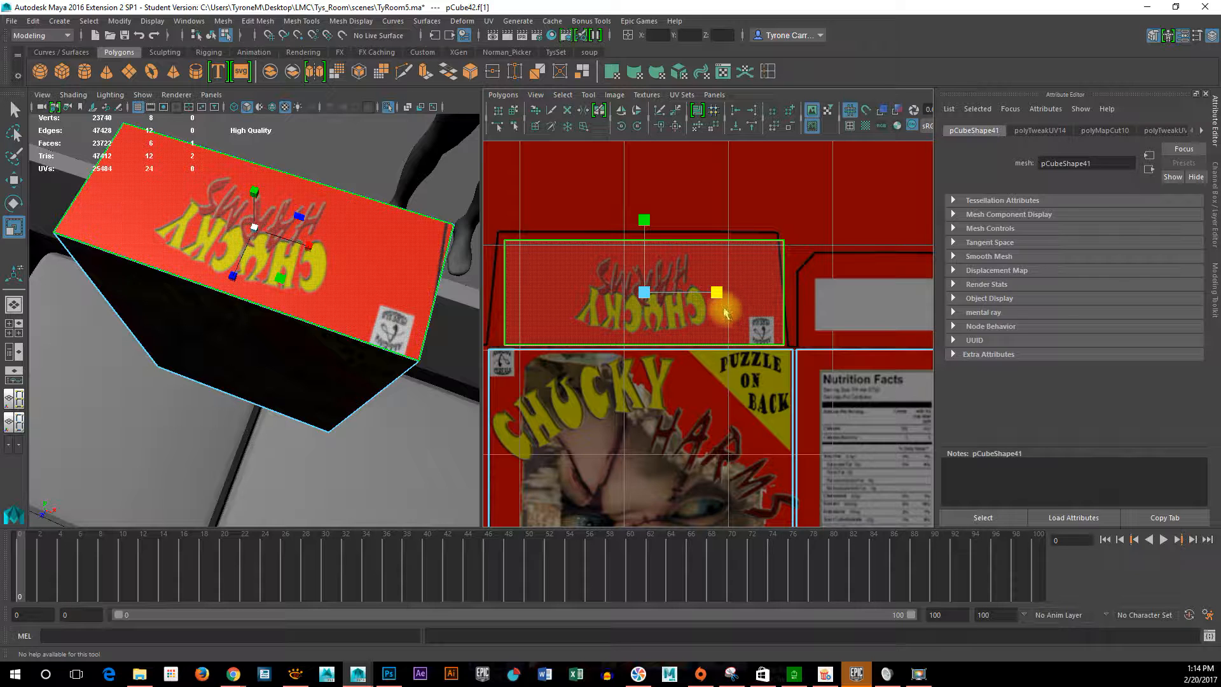
key("w")
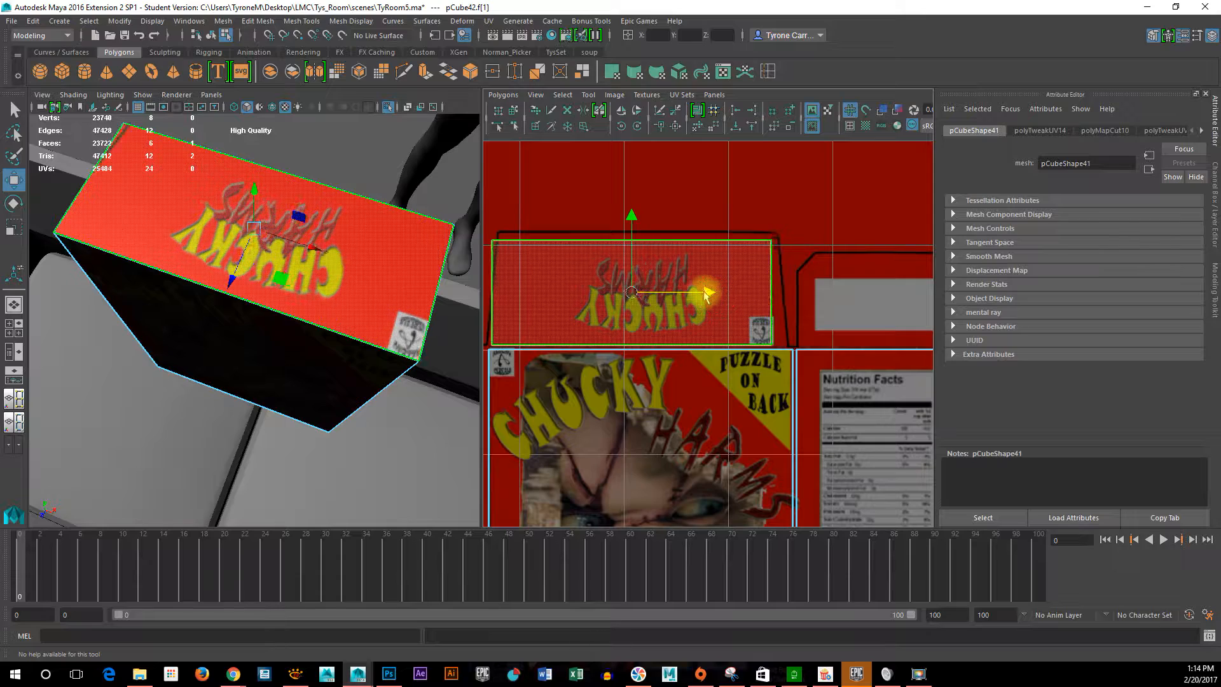
key("r")
left_click_drag(718, 292, 717, 292)
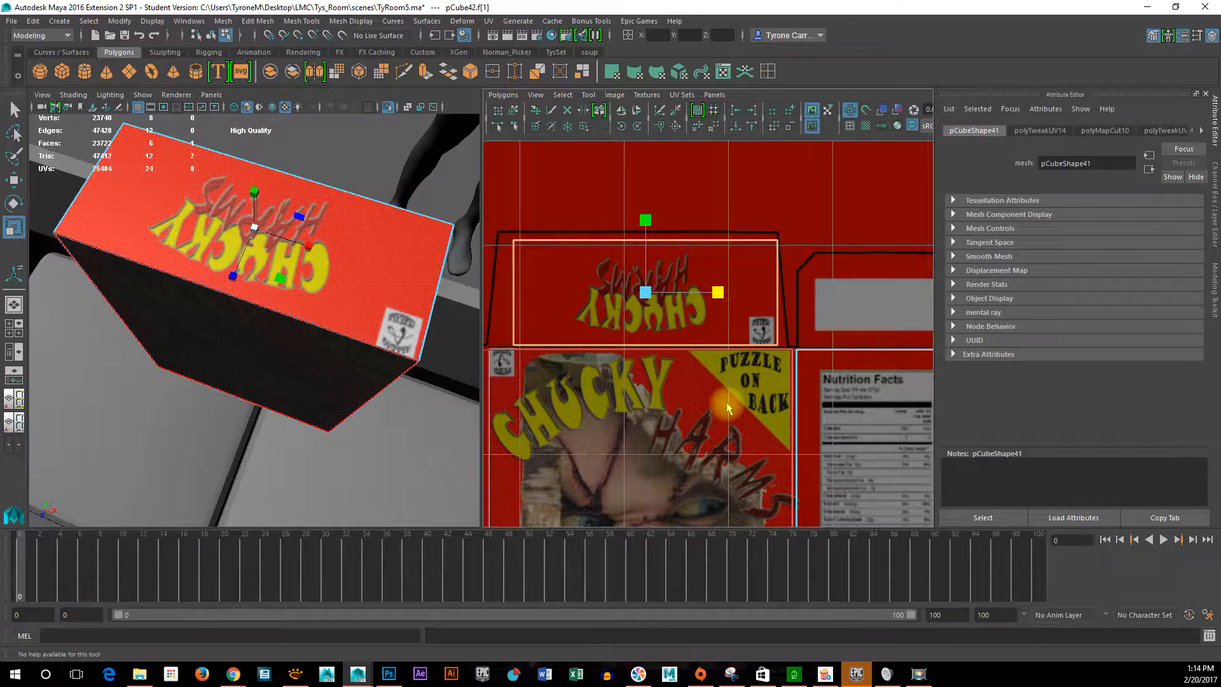
Isolate the box with its bottom face selected and move that face's UVs onto the barcode flap below the back panel.
left_click_drag(388, 356, 381, 318, "alt")
key("ctrl+1")
right_click_drag(749, 419, 509, 417, "alt")
right_click_drag(713, 408, 647, 422, "alt")
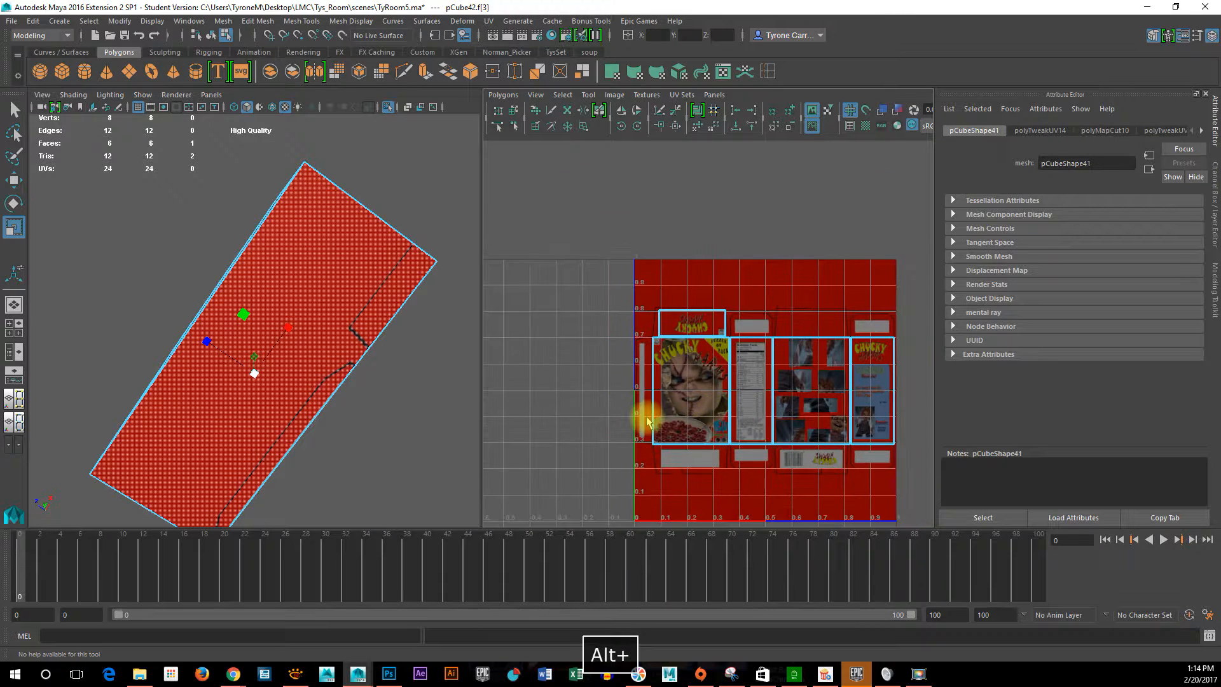
right_click_drag(782, 450, 782, 374, "alt")
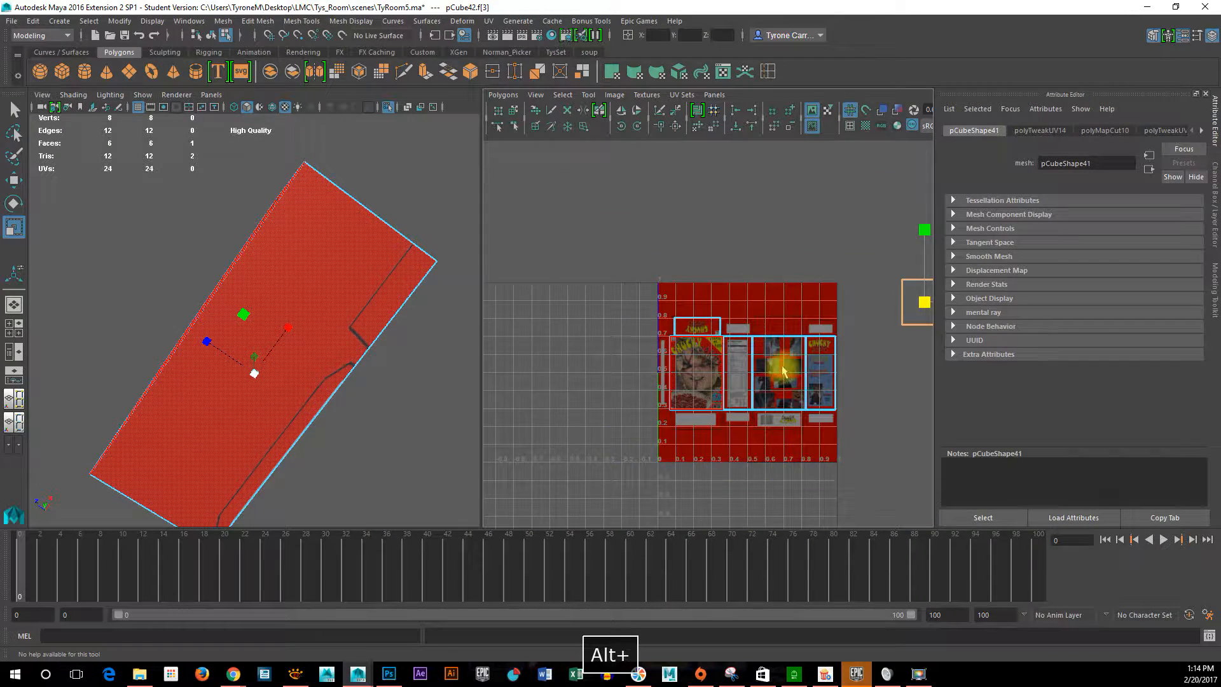
middle_click_drag(782, 374, 719, 398, "alt")
key("w")
left_click_drag(859, 324, 717, 437)
Center the bottom face's UVs over the barcode label and flatten them vertically to the label's height.
right_click_drag(672, 450, 947, 453, "alt")
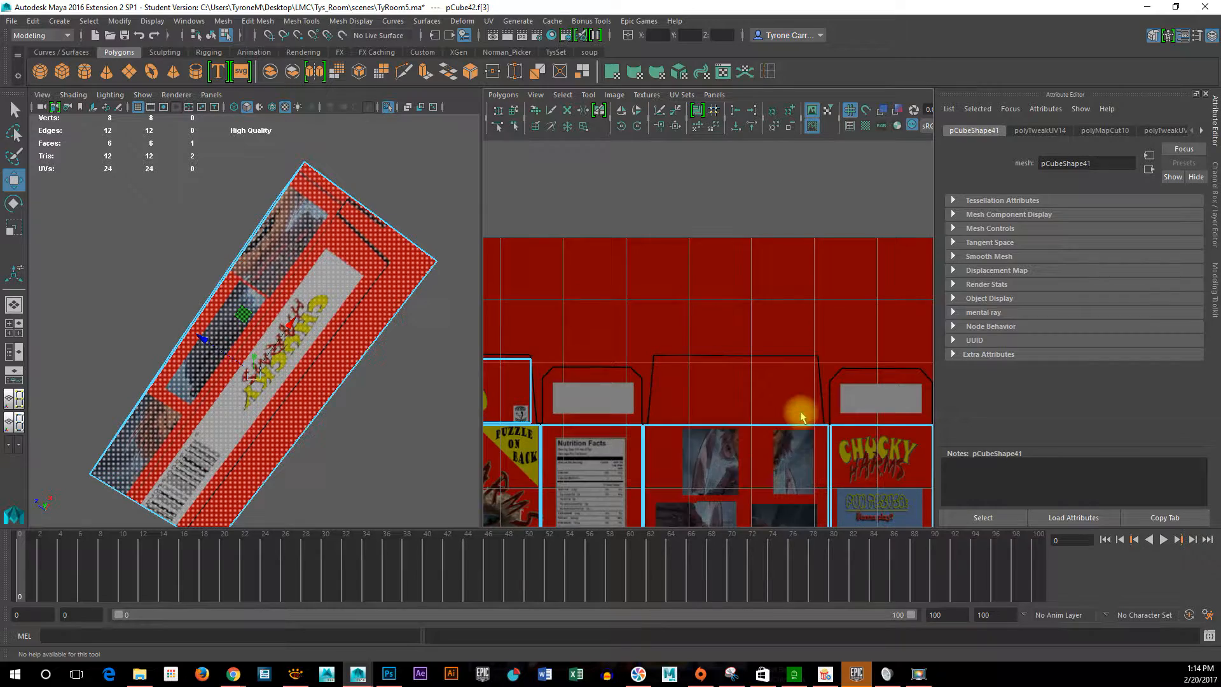
scroll(801, 417, "up", 3)
left_click(709, 339)
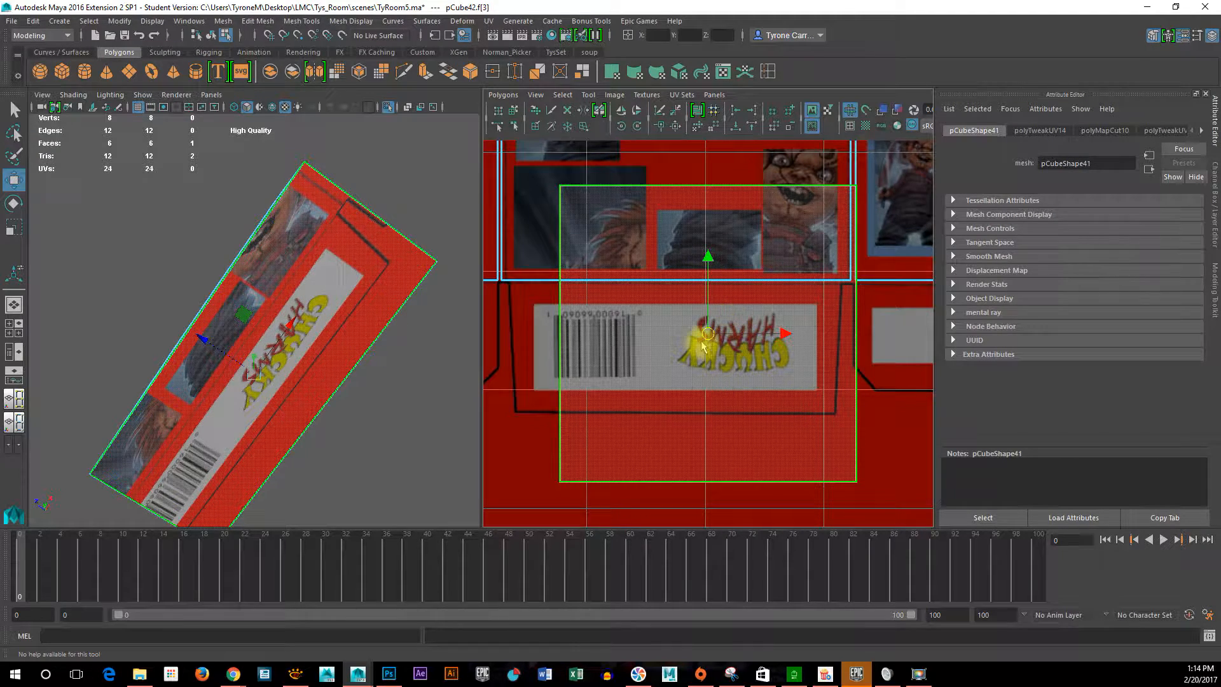
left_click_drag(704, 343, 670, 351)
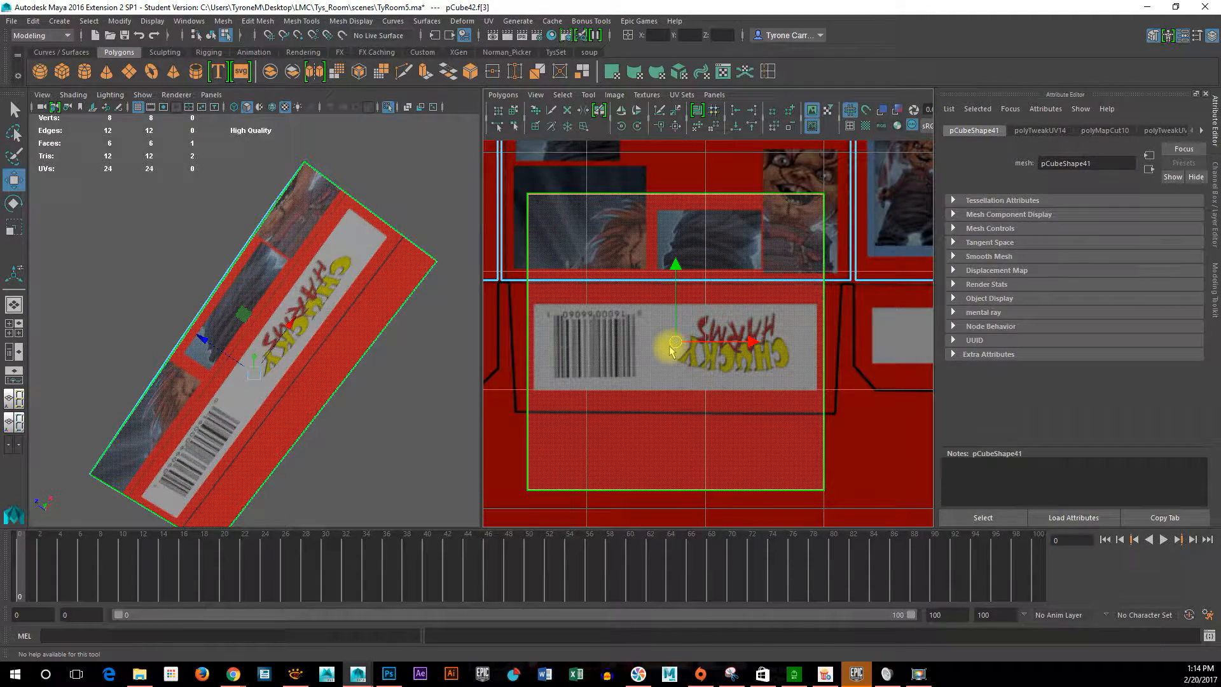
key("r")
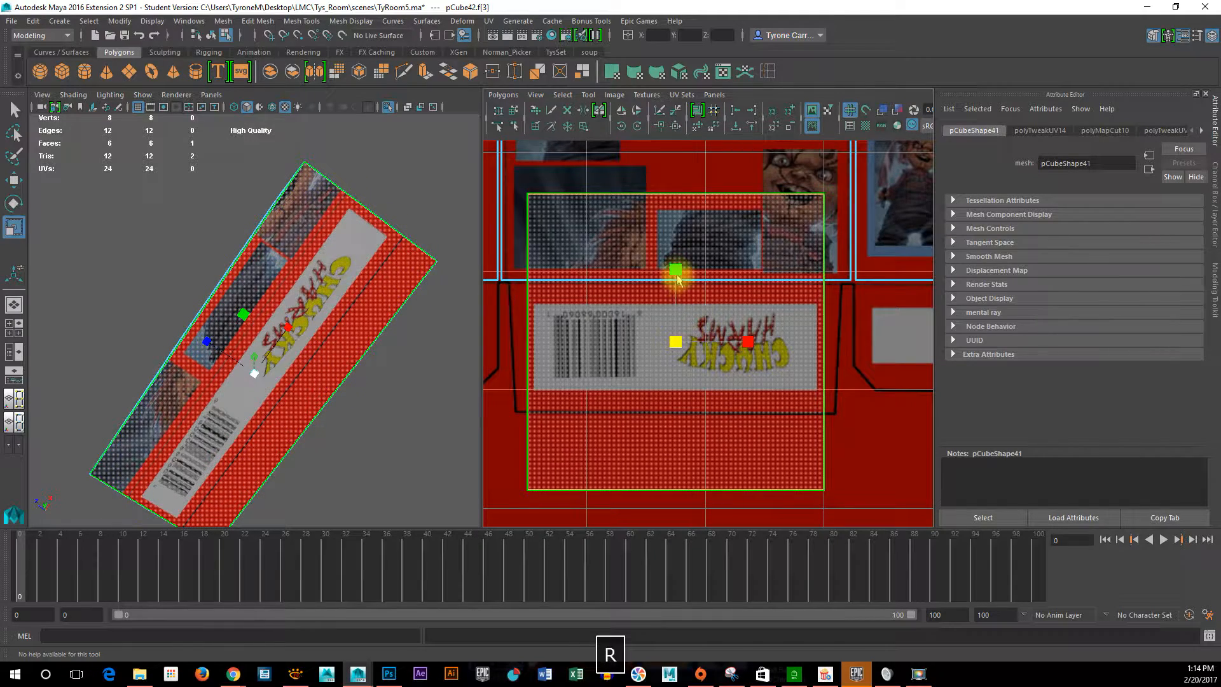
left_click_drag(675, 271, 676, 315)
key("w")
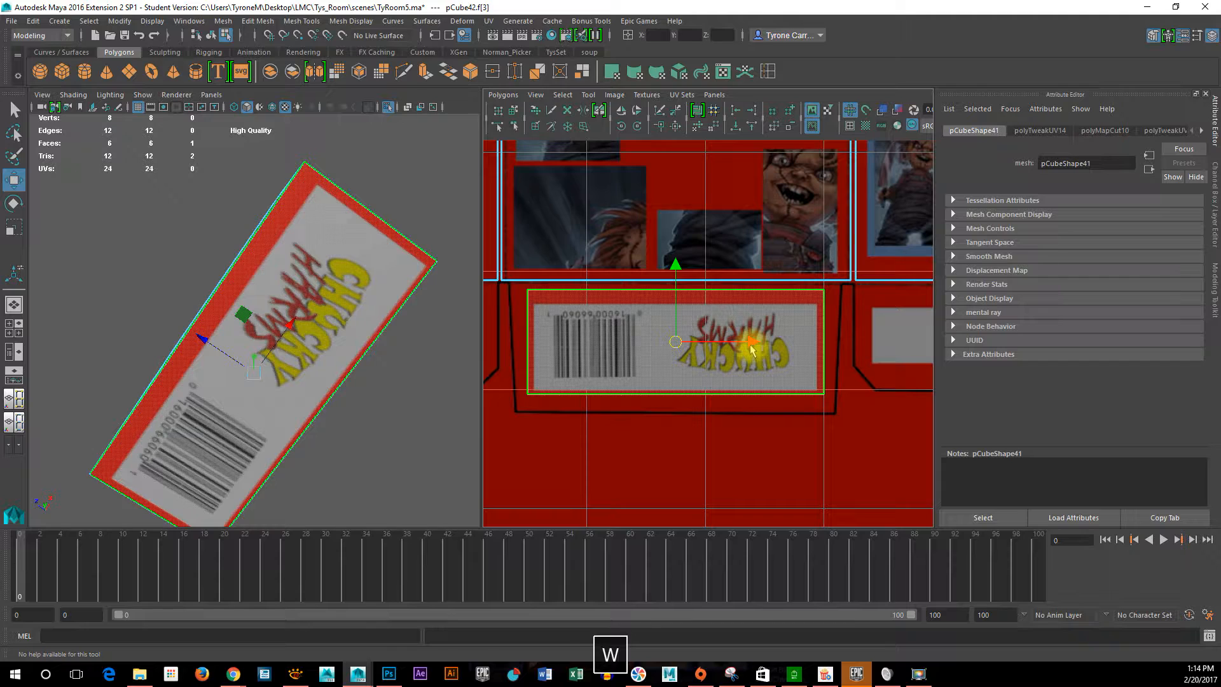
Nudge the bottom face's UVs slightly downward and adjust their width to match the white barcode label.
key("r")
left_click_drag(743, 345, 761, 346)
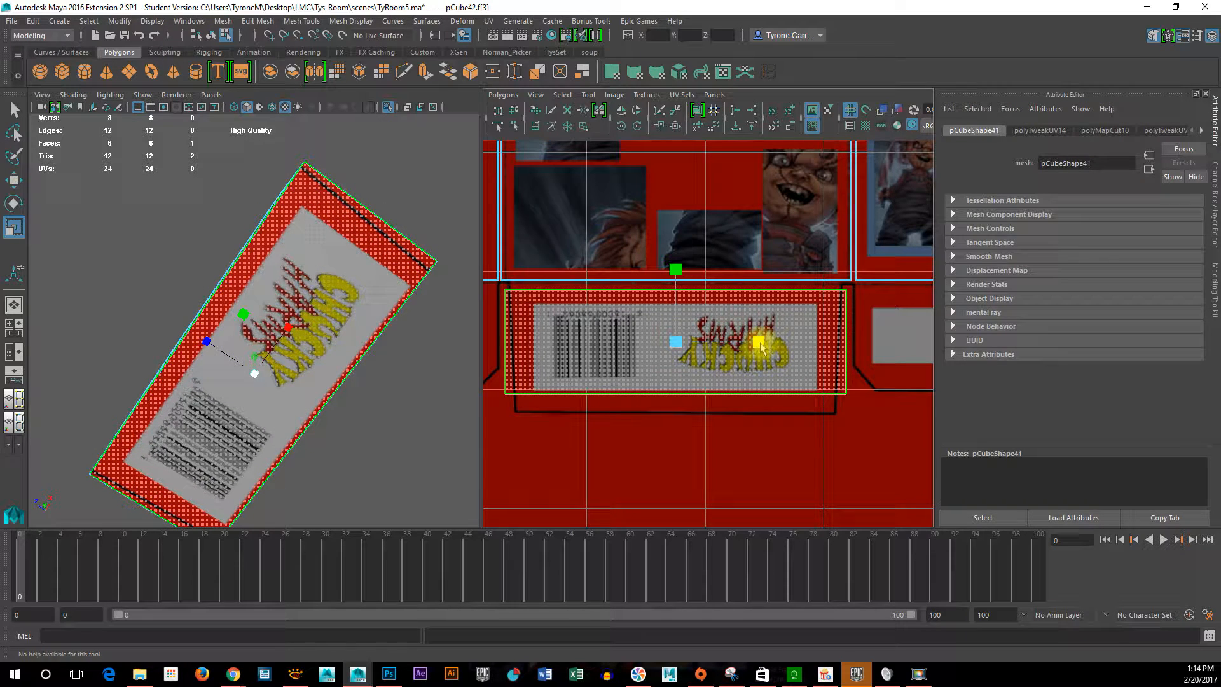
key("w")
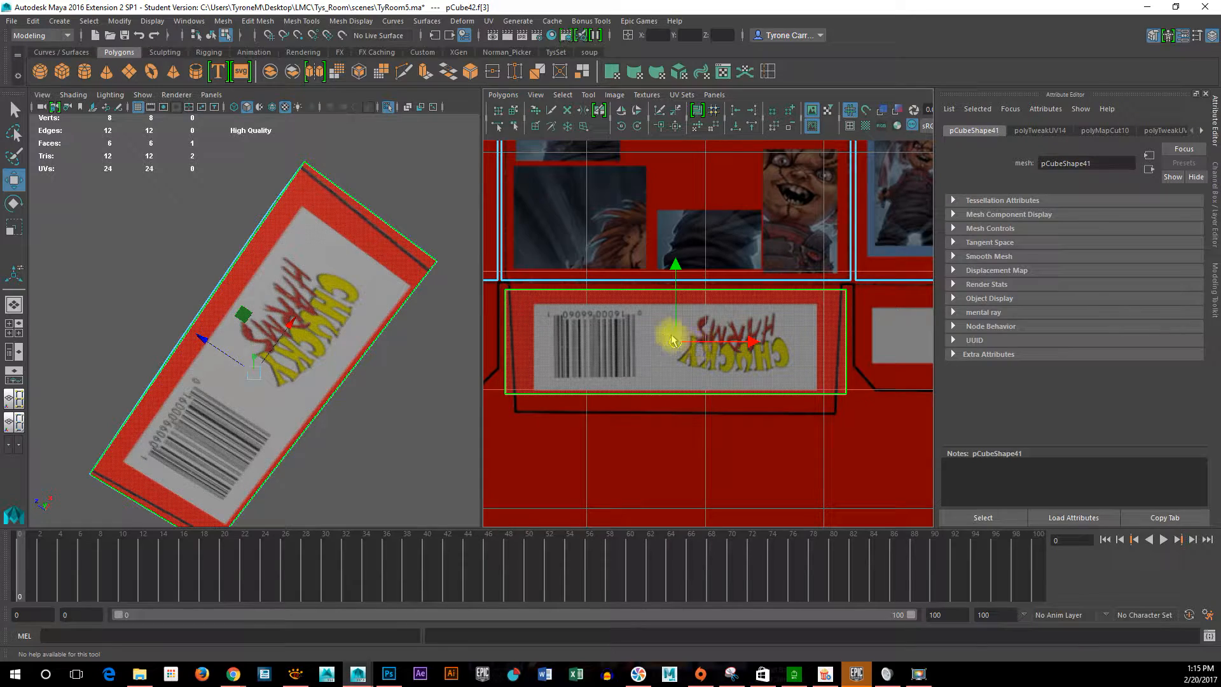
left_click_drag(674, 342, 675, 350)
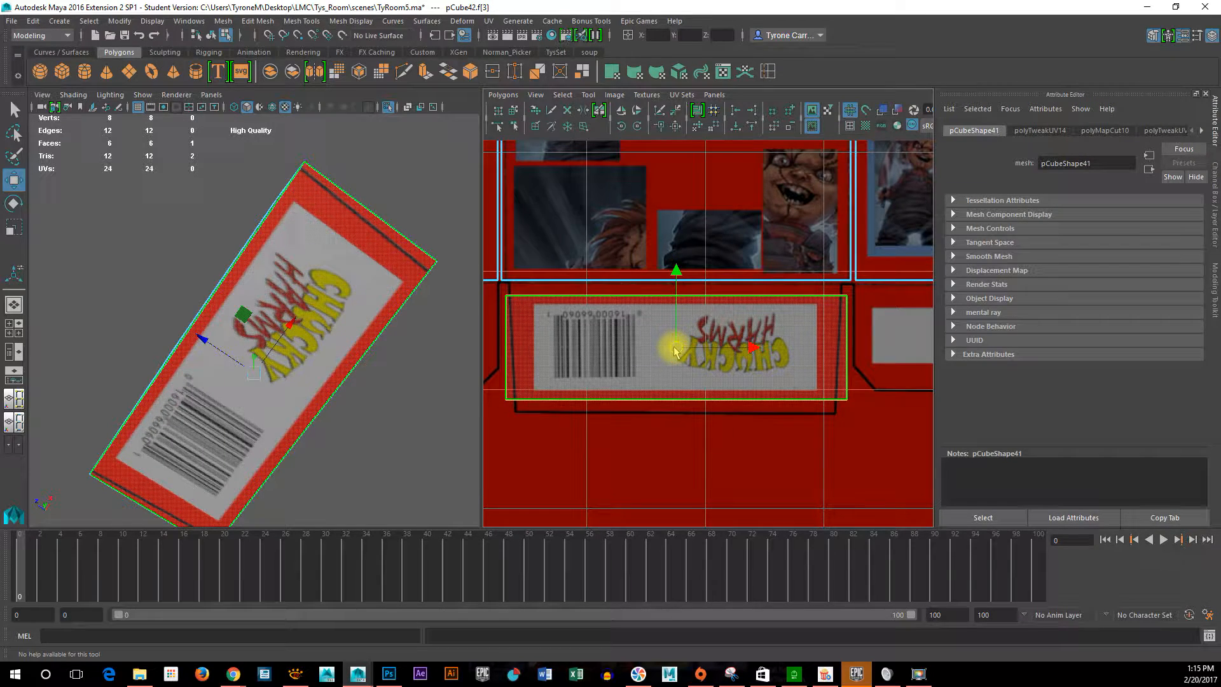
key("r")
left_click_drag(752, 350, 742, 351)
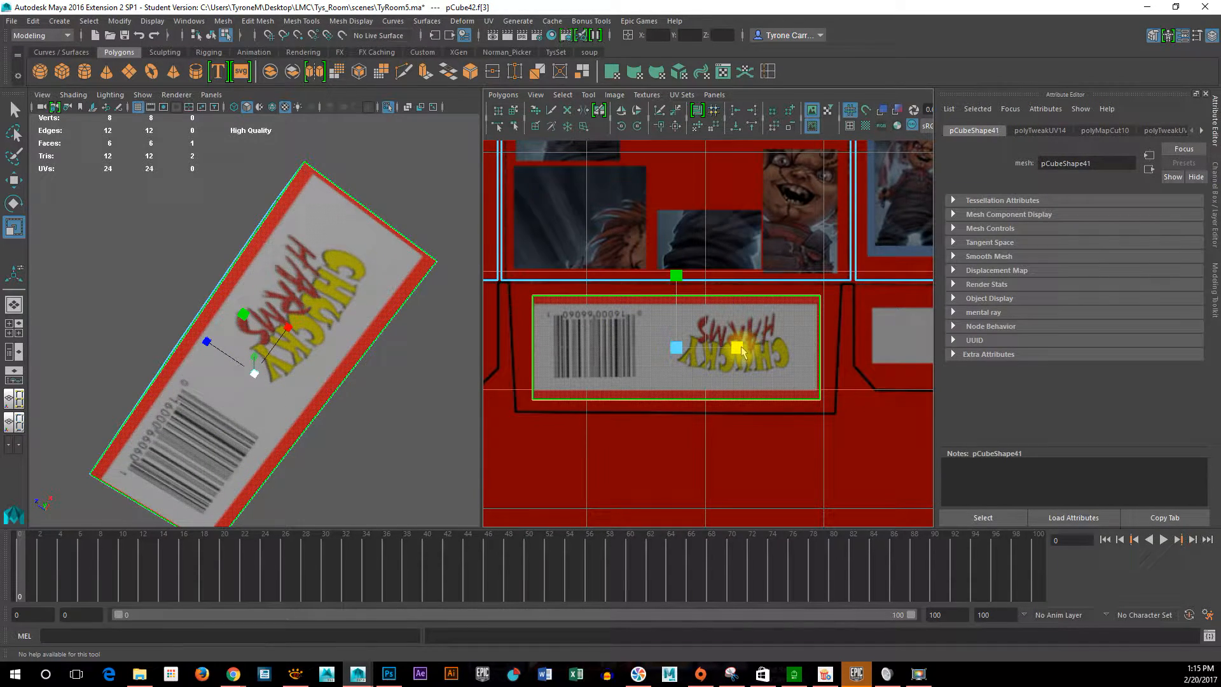
Show the full scene again, return to object mode and select the textured cereal box with its UV layout in view.
left_click_drag(368, 322, 320, 293, "alt")
right_click_drag(319, 292, 443, 265)
left_click_drag(444, 264, 307, 383, "alt")
left_click(307, 383)
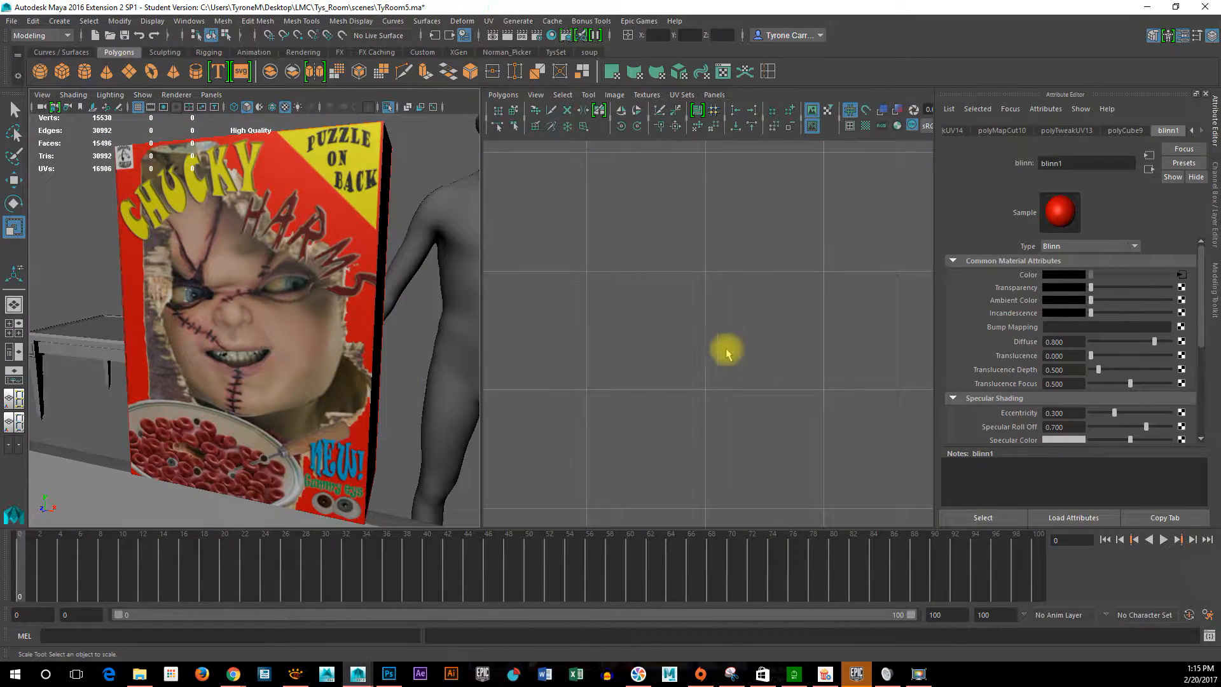
left_click(324, 310)
scroll(791, 321, "down", 5)
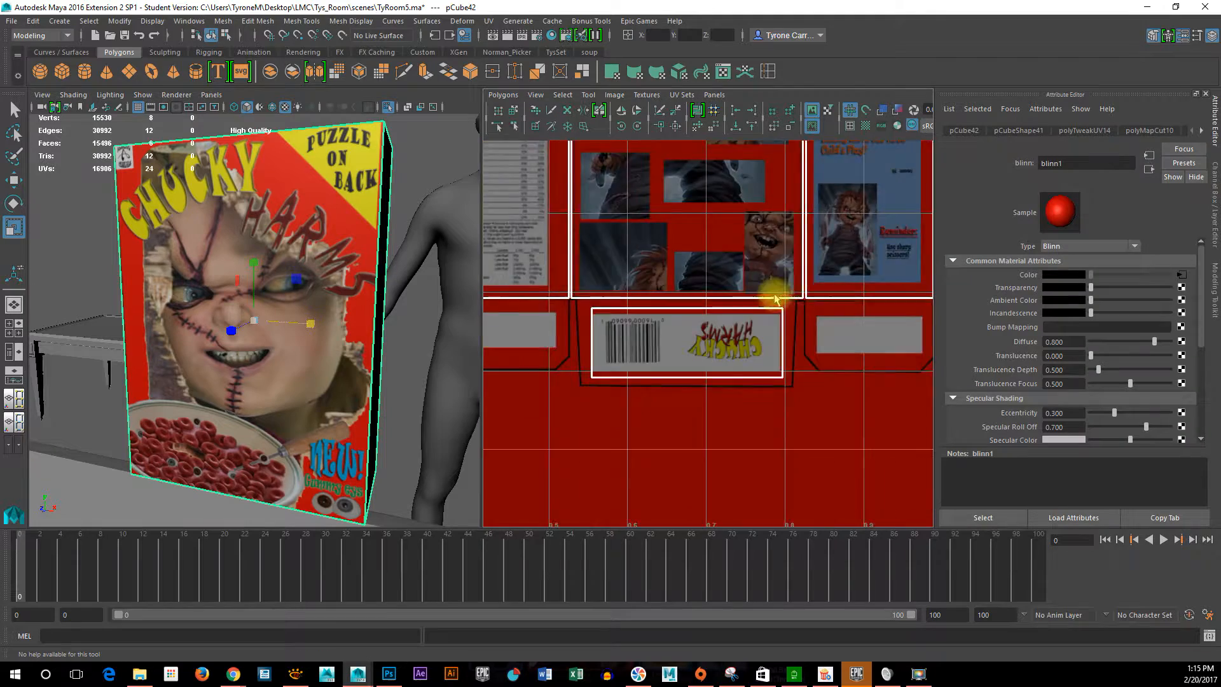
middle_click_drag(678, 281, 739, 379, "alt")
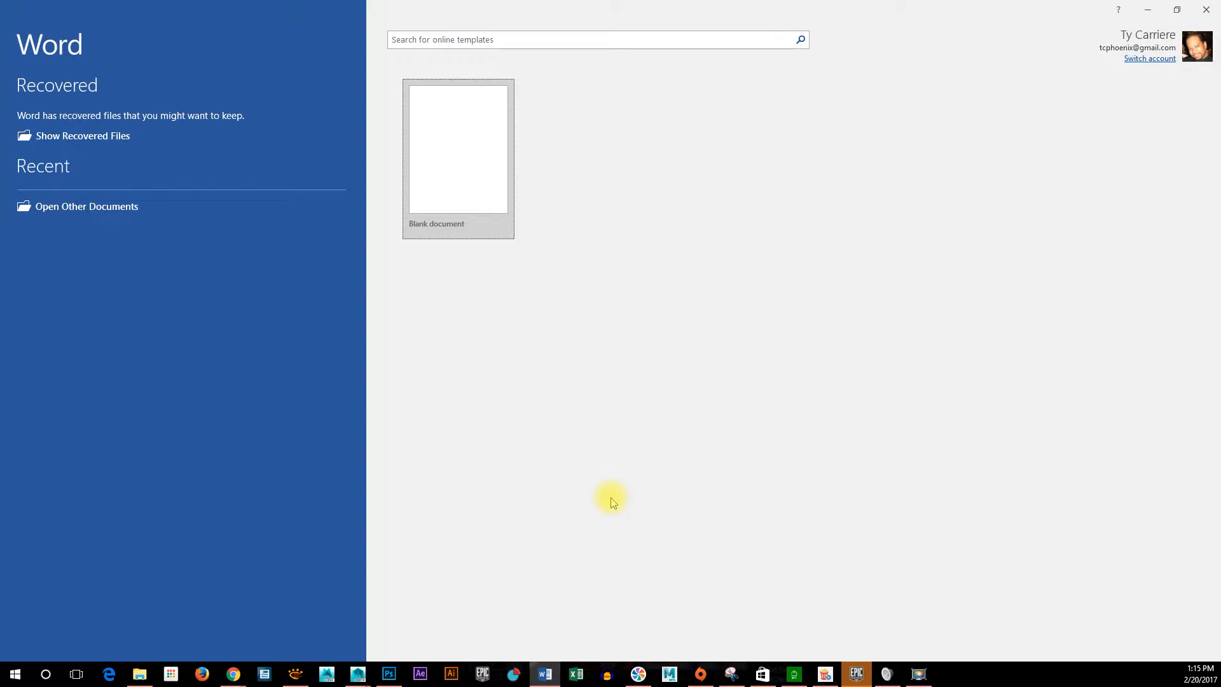
Switch to Word, create a blank document and enter the heading "Texture Resolutions:".
left_click(442, 130)
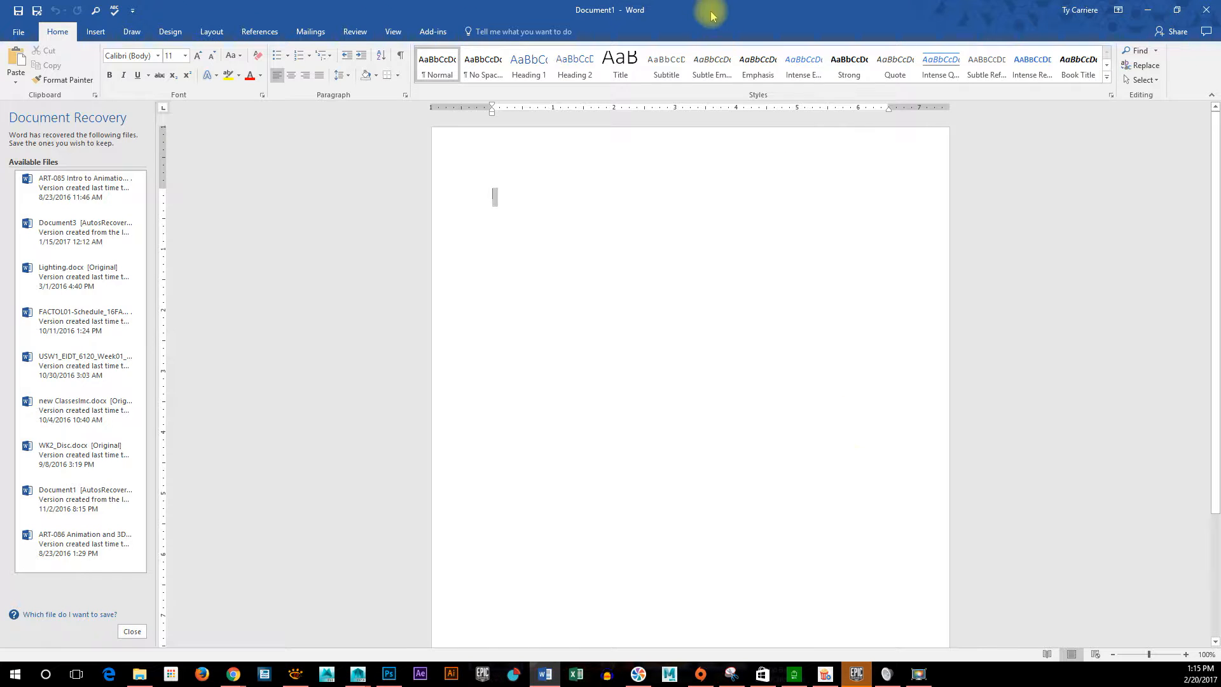
left_click(666, 230)
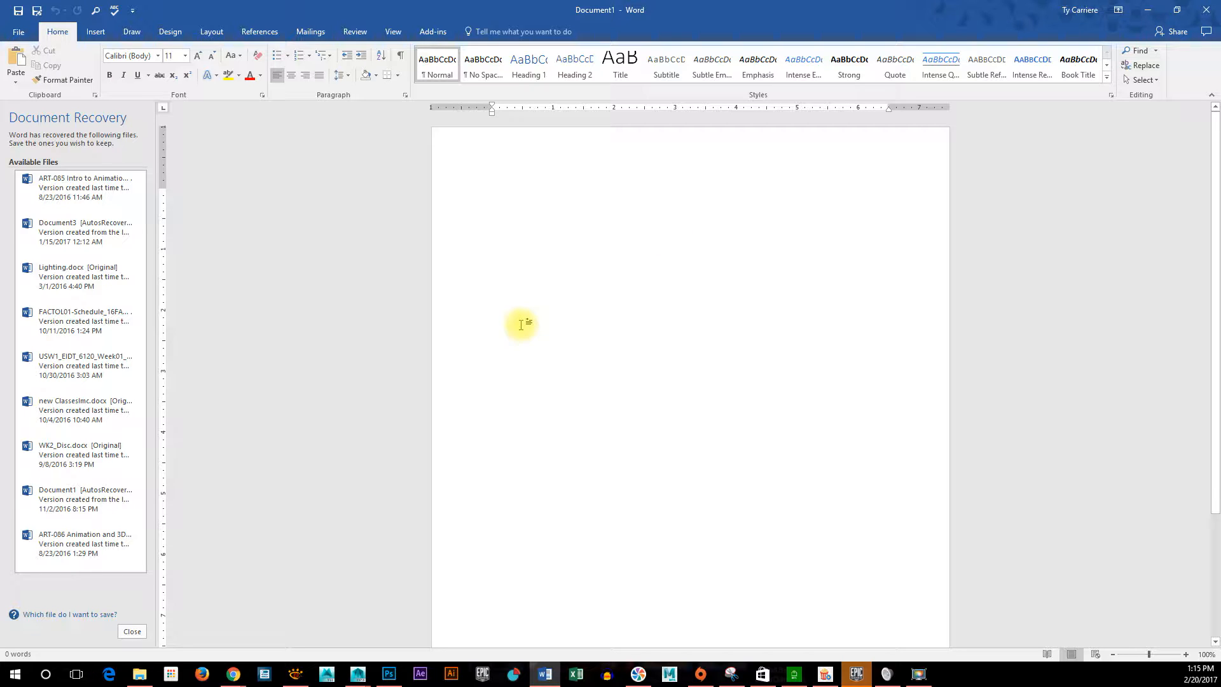
type("Textu")
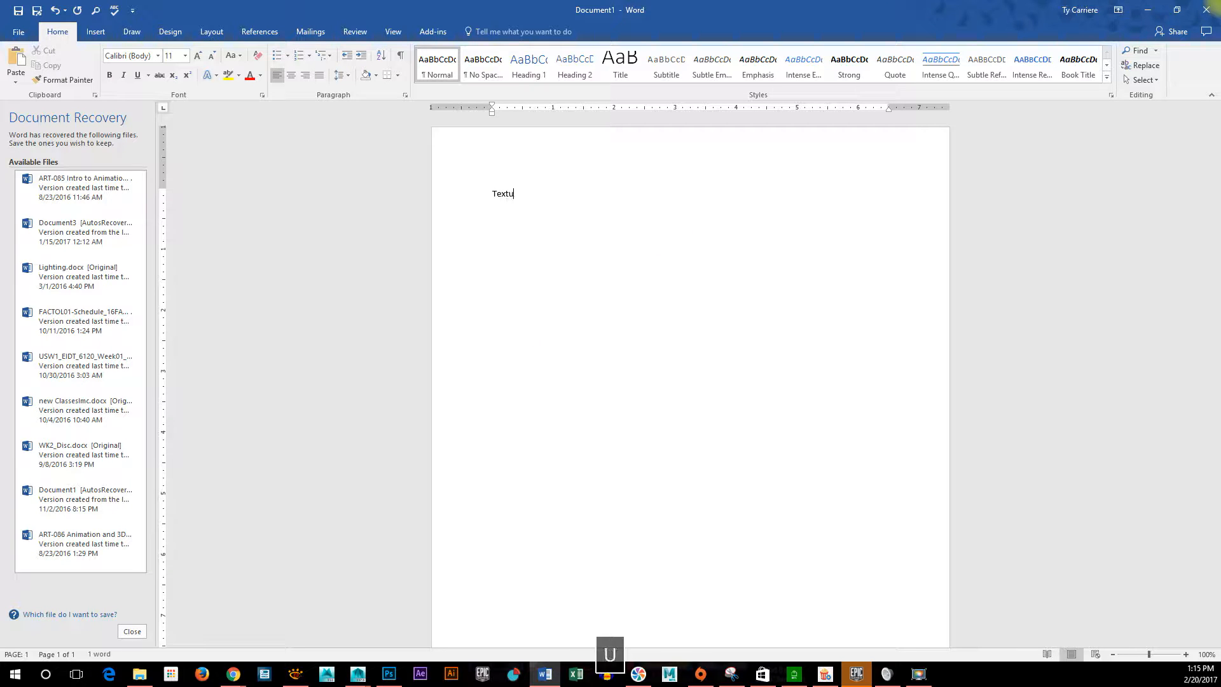
type("re Reslo")
key("BackSpace")
type("olutions:")
key("Return")
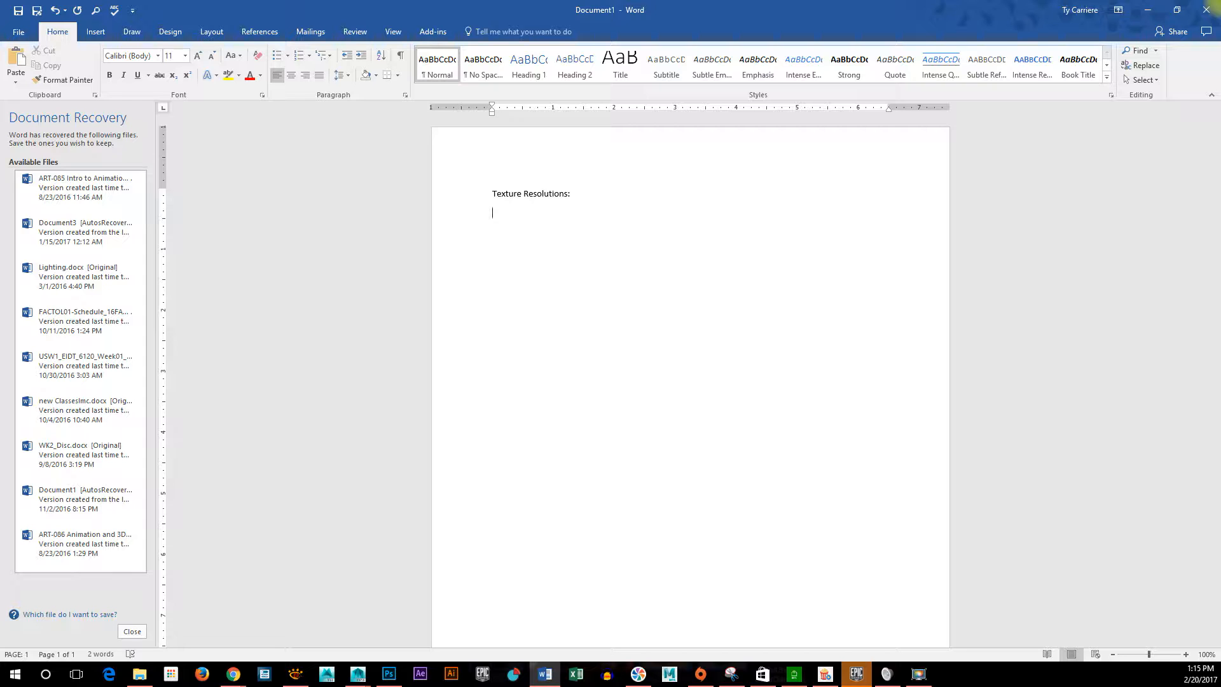
List the resolutions 128x128, 256x256 and 1024x1024 on separate lines below the heading.
type("128x128")
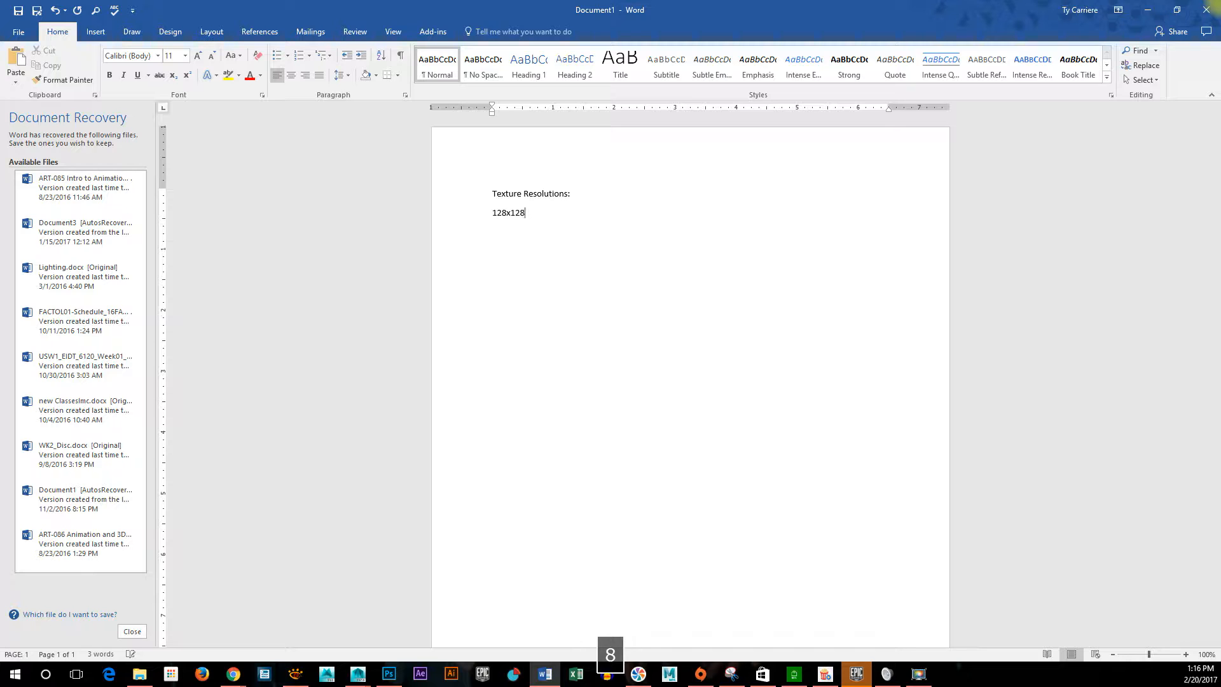
key("Return")
type("2")
key("Return")
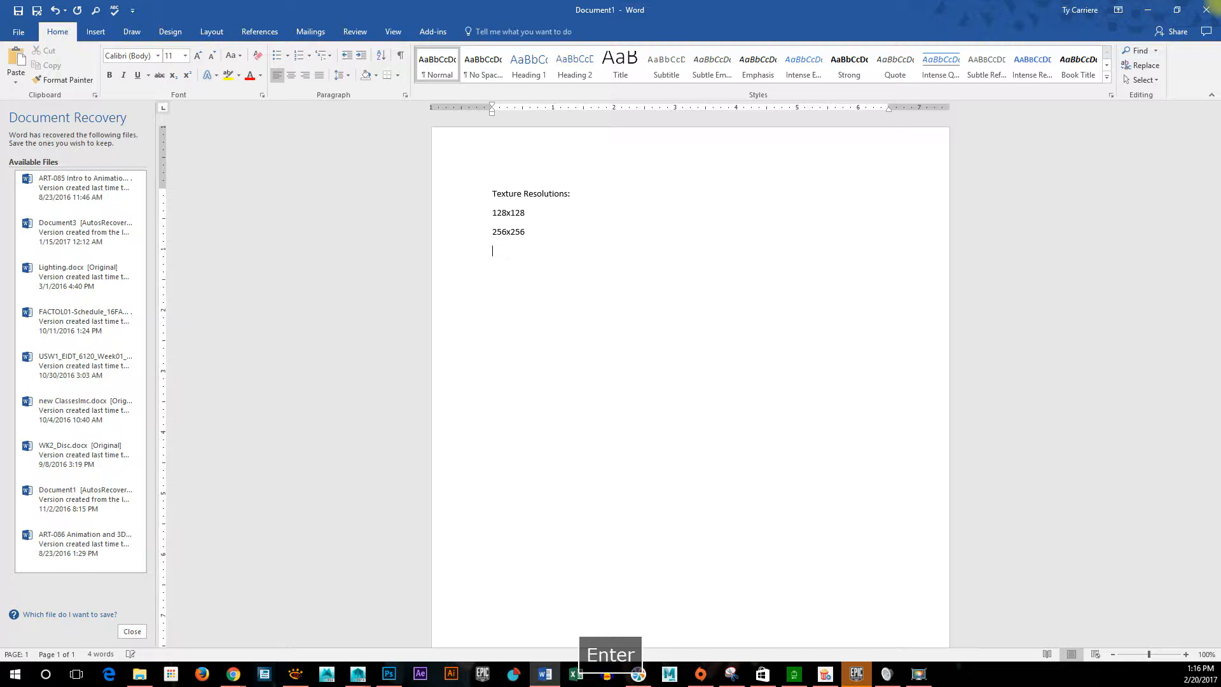
type("1024x1024")
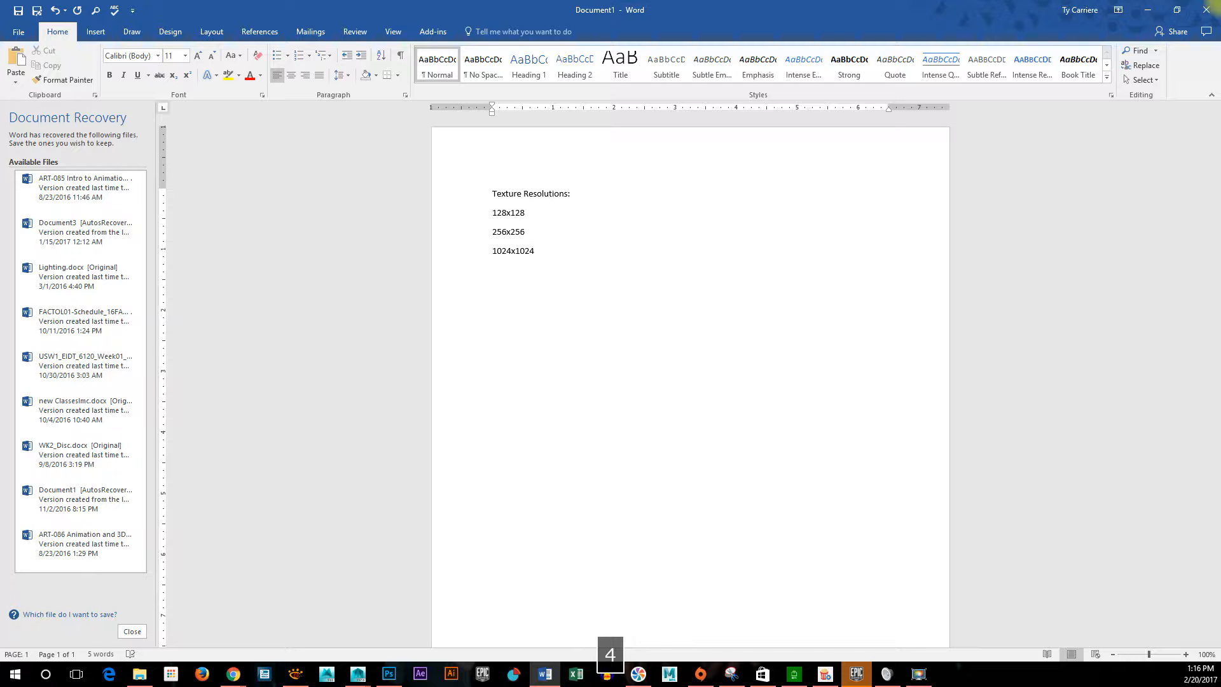
key("Return")
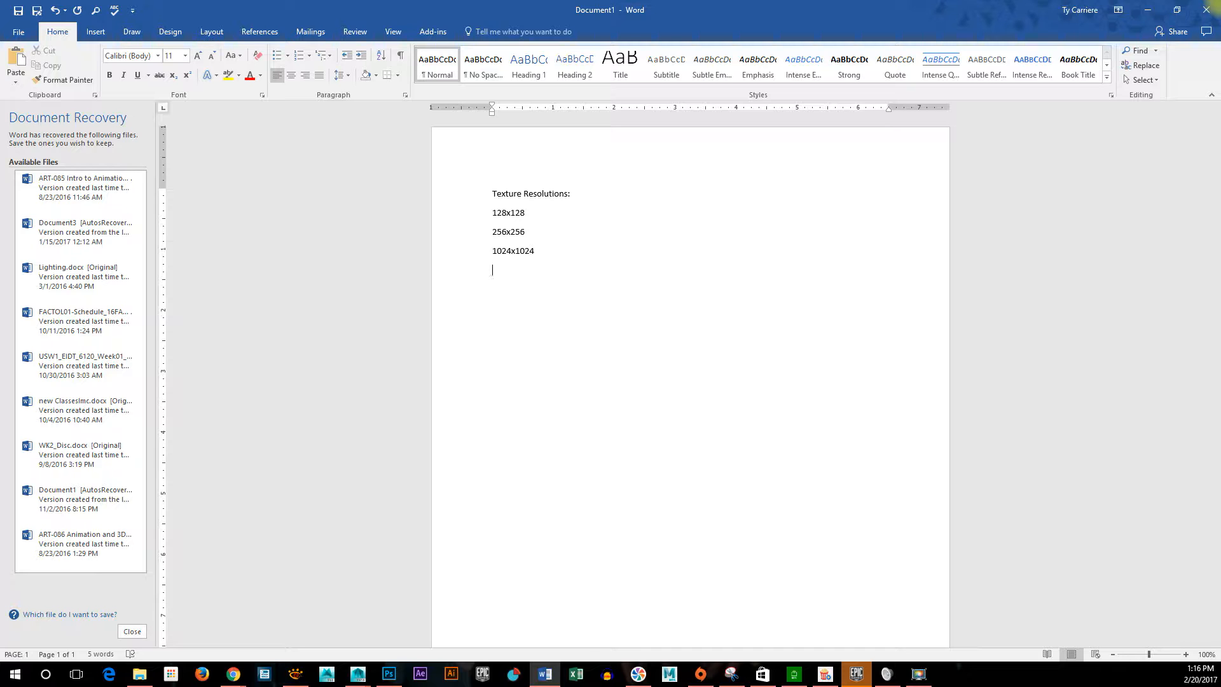
Insert the missing resolution 512x512 on its own line between 256x256 and 1024x1024.
key("Up")
key("Return")
key("Up")
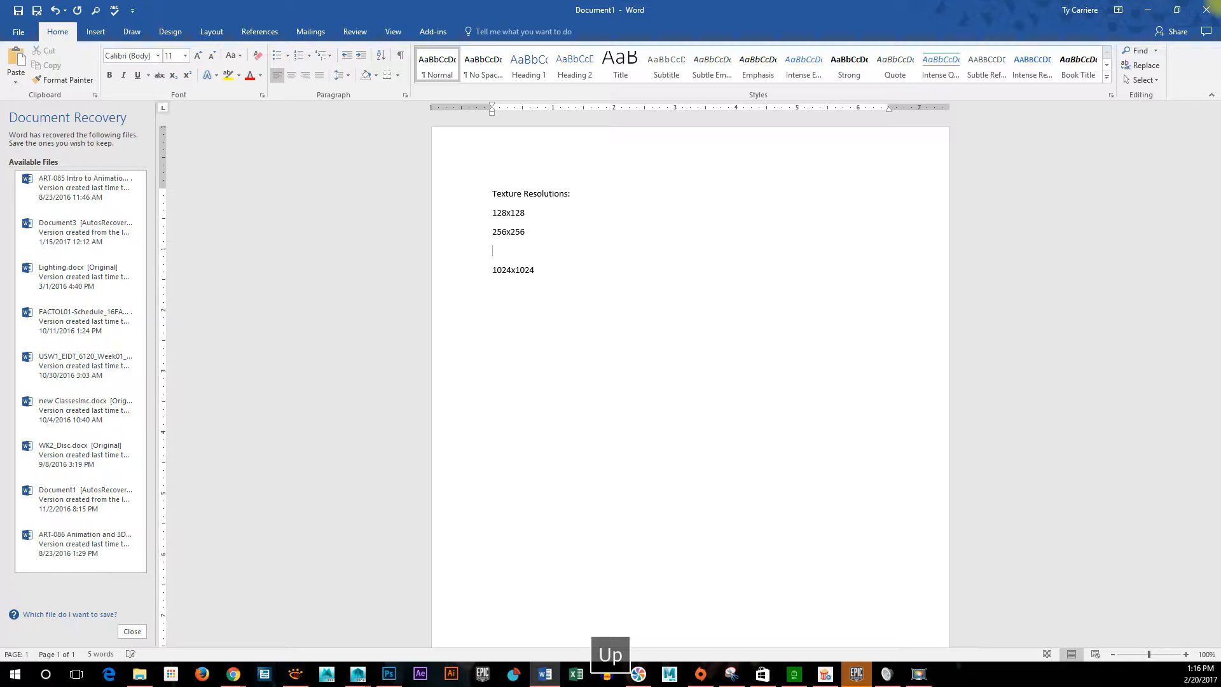
type("512")
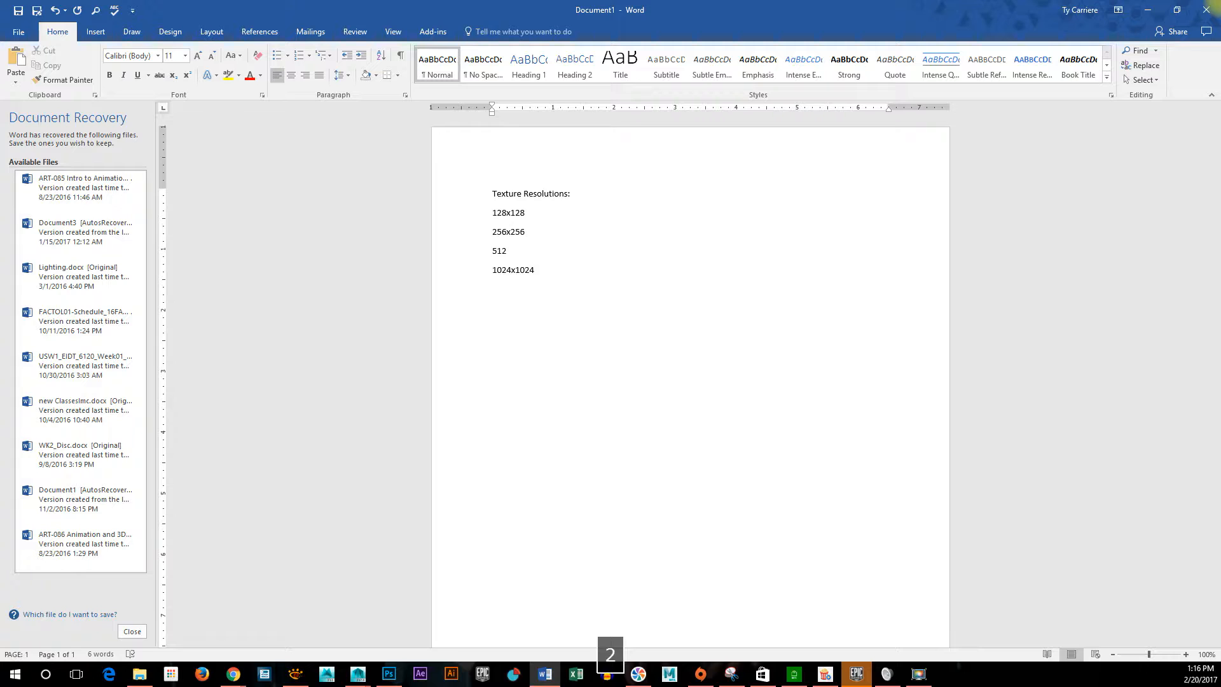
type("x512")
Add the resolution 2048x2048 on the line below 1024x1024.
key("Down")
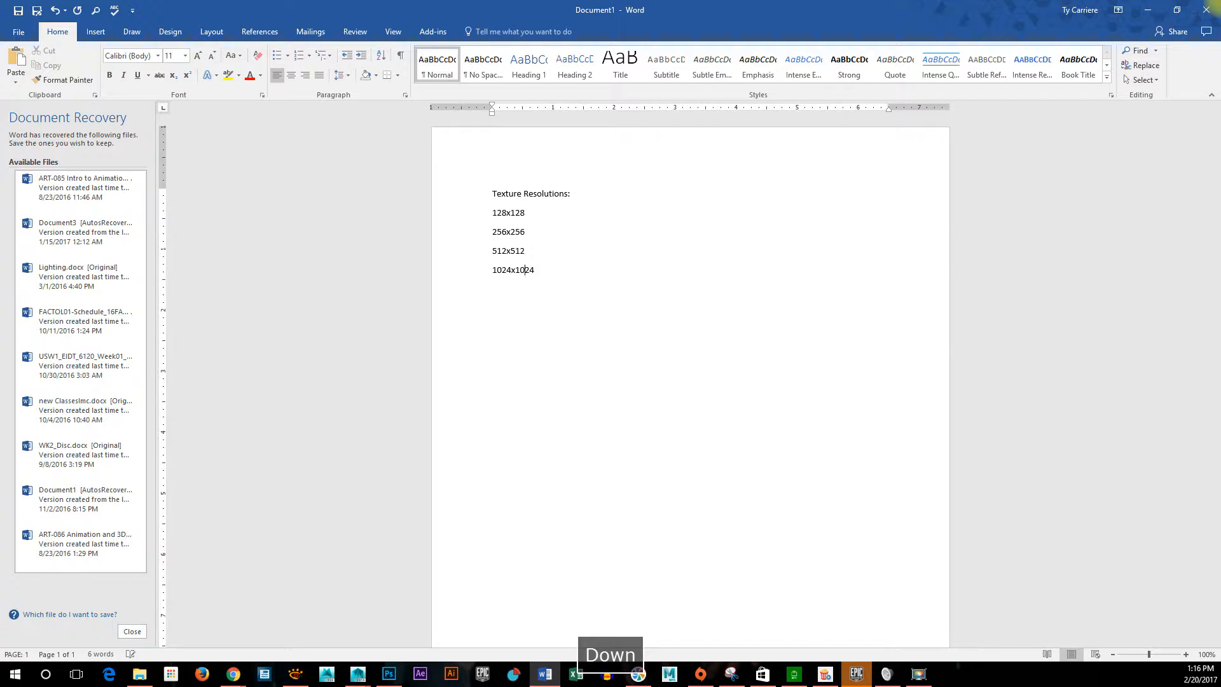
type("20")
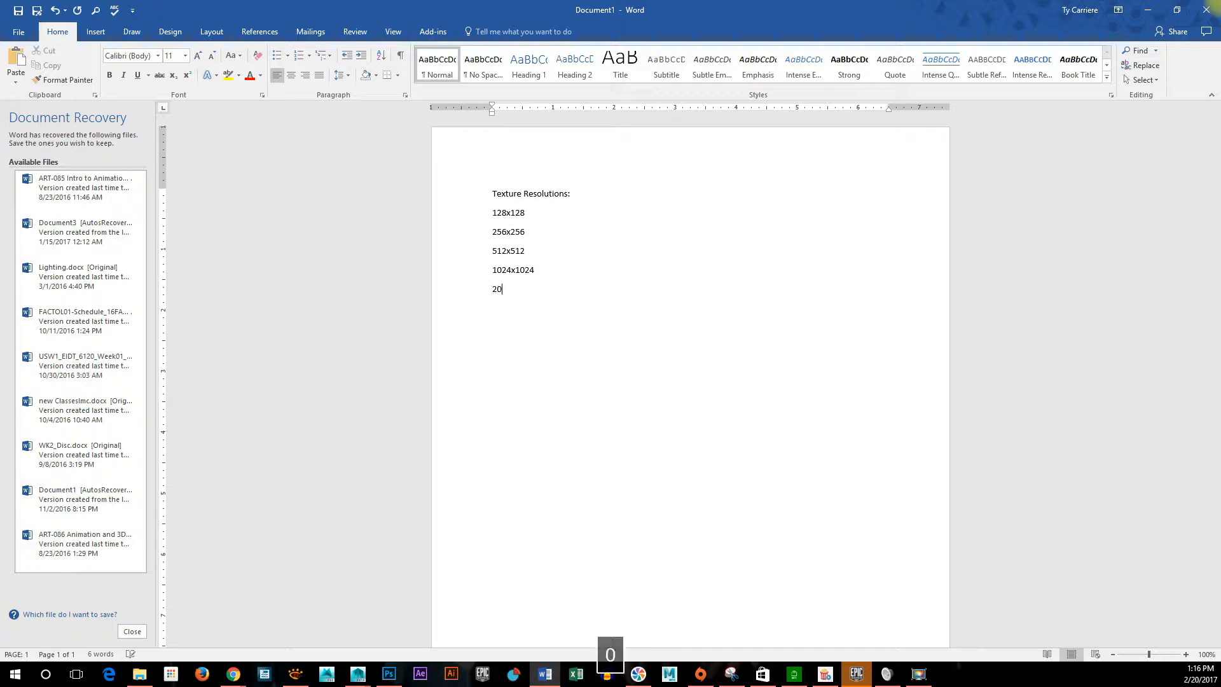
type("1")
key("BackSpace")
type("48x2048")
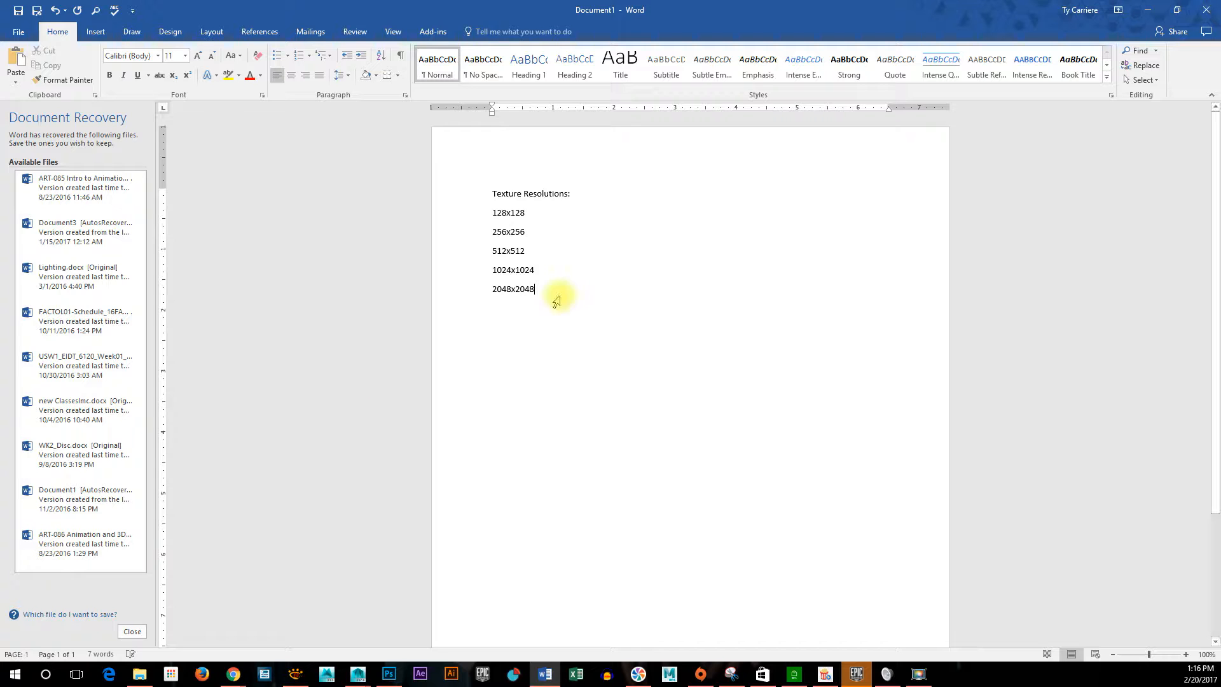
left_click(507, 289)
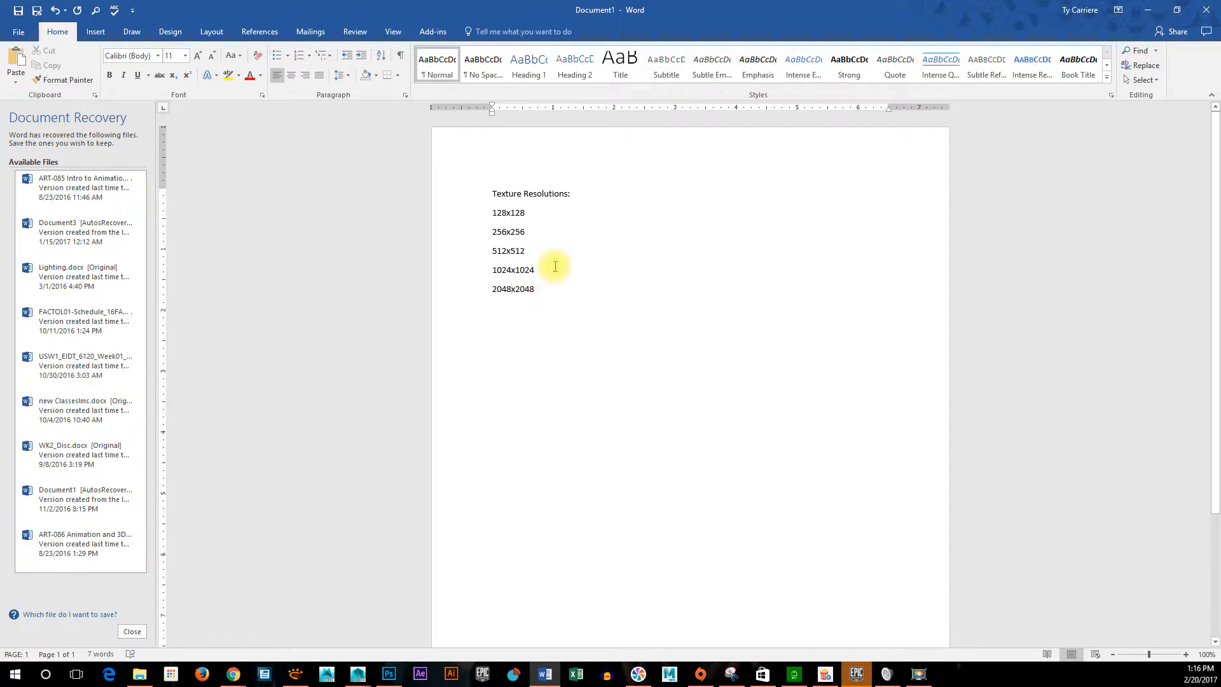
Highlight the 1024x1024 and 512x512 lines in bright green.
left_click_drag(553, 266, 479, 273)
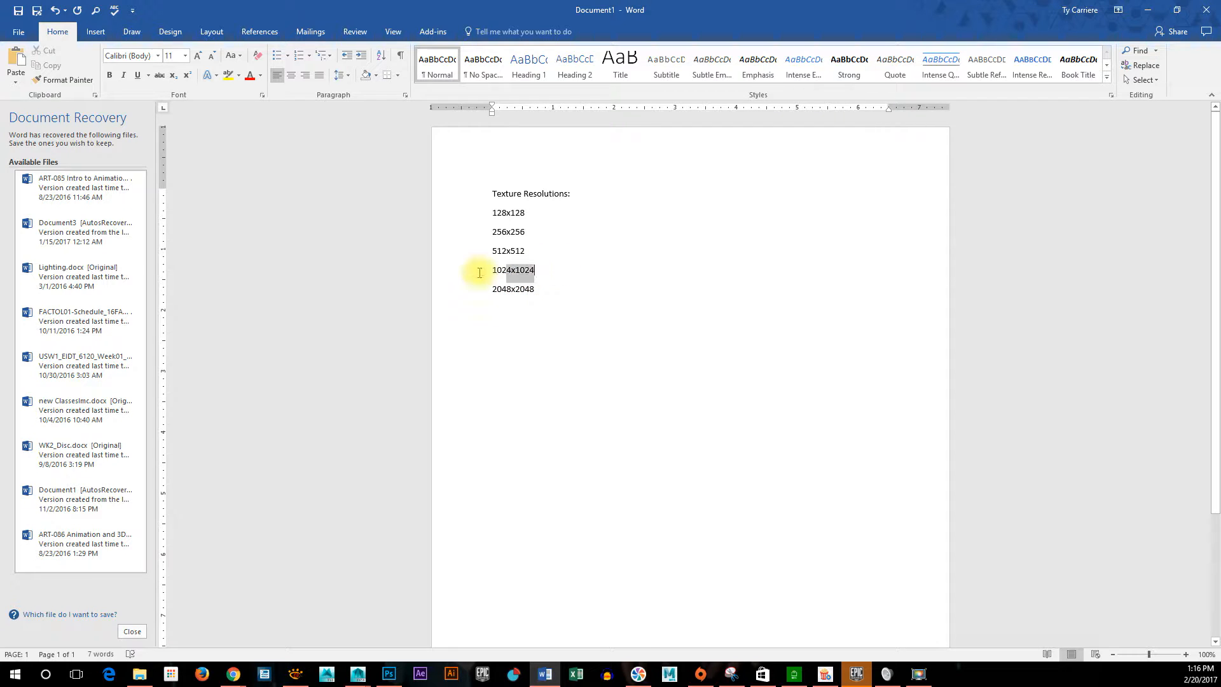
left_click(239, 75)
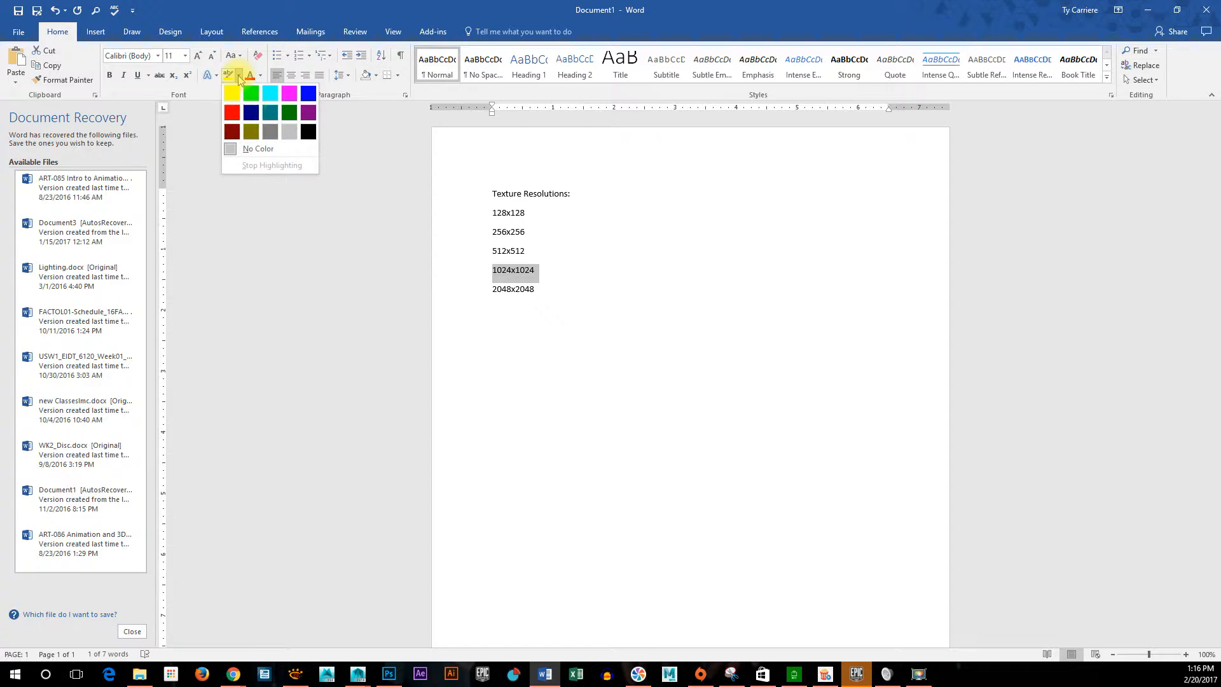
left_click(252, 92)
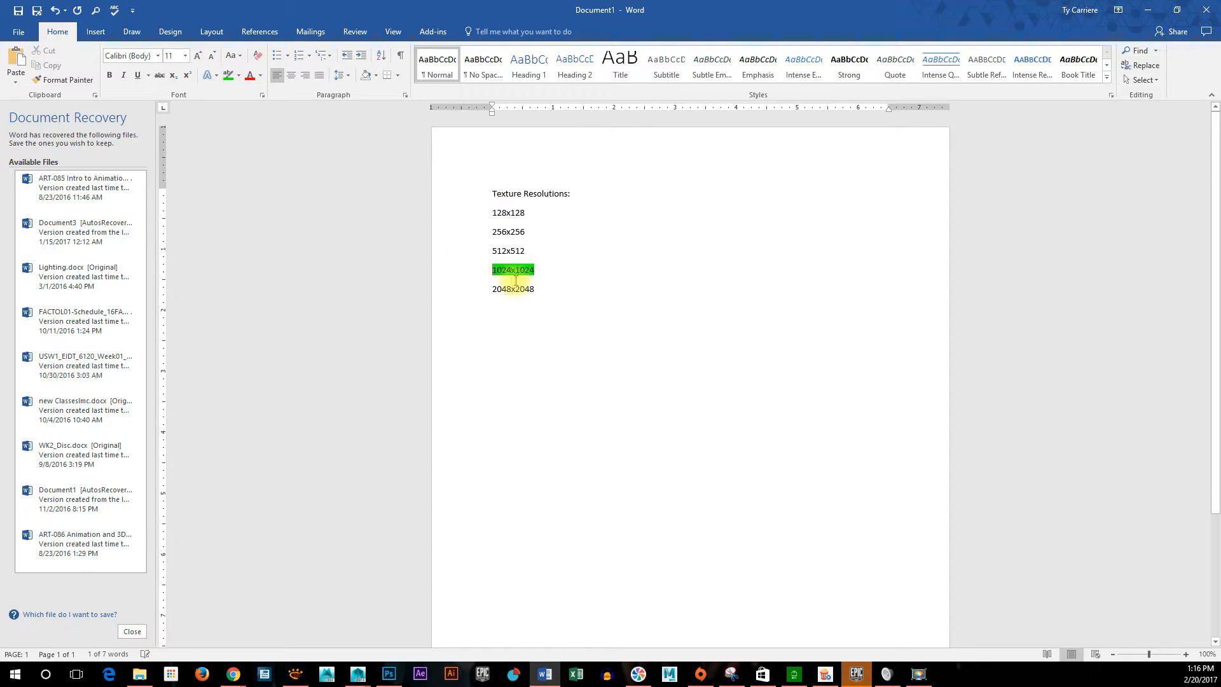
left_click_drag(552, 250, 477, 250)
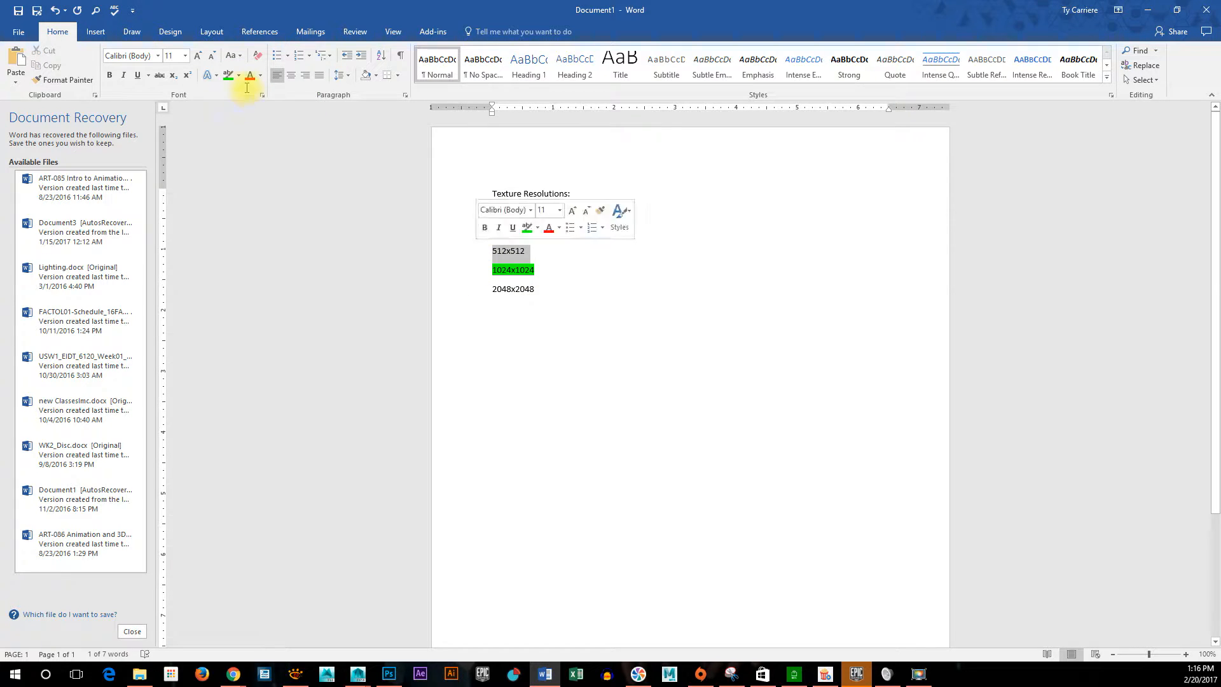
left_click(543, 256)
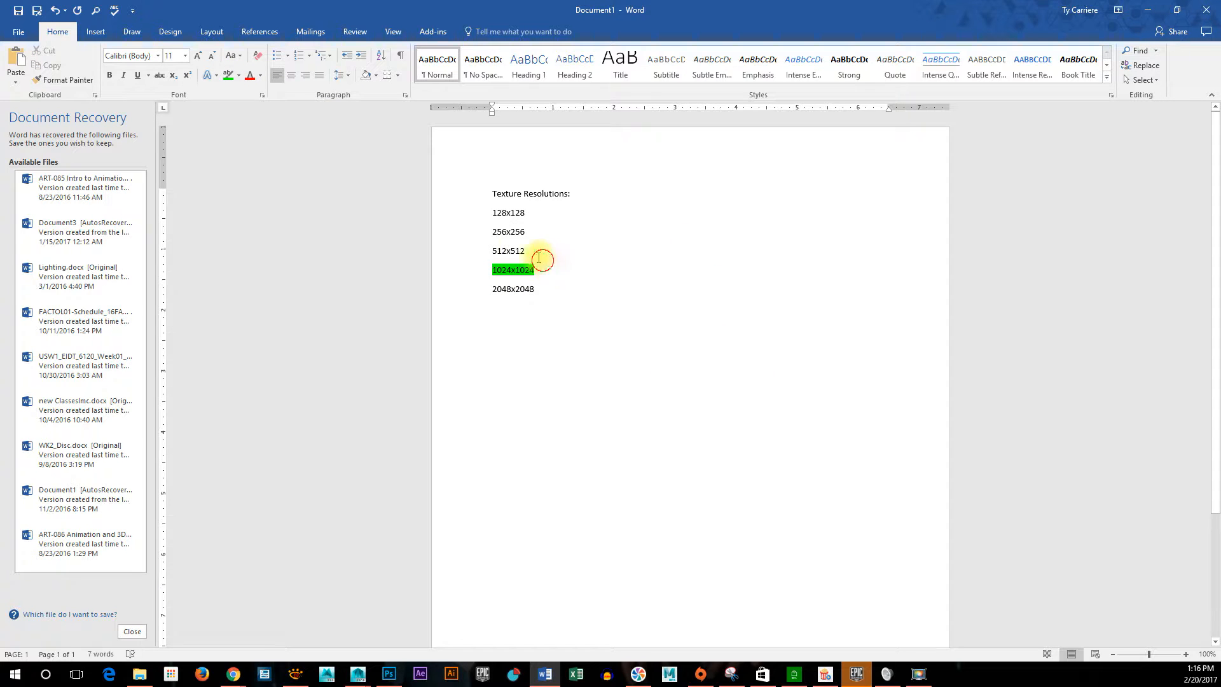
left_click(227, 75)
left_click(628, 242)
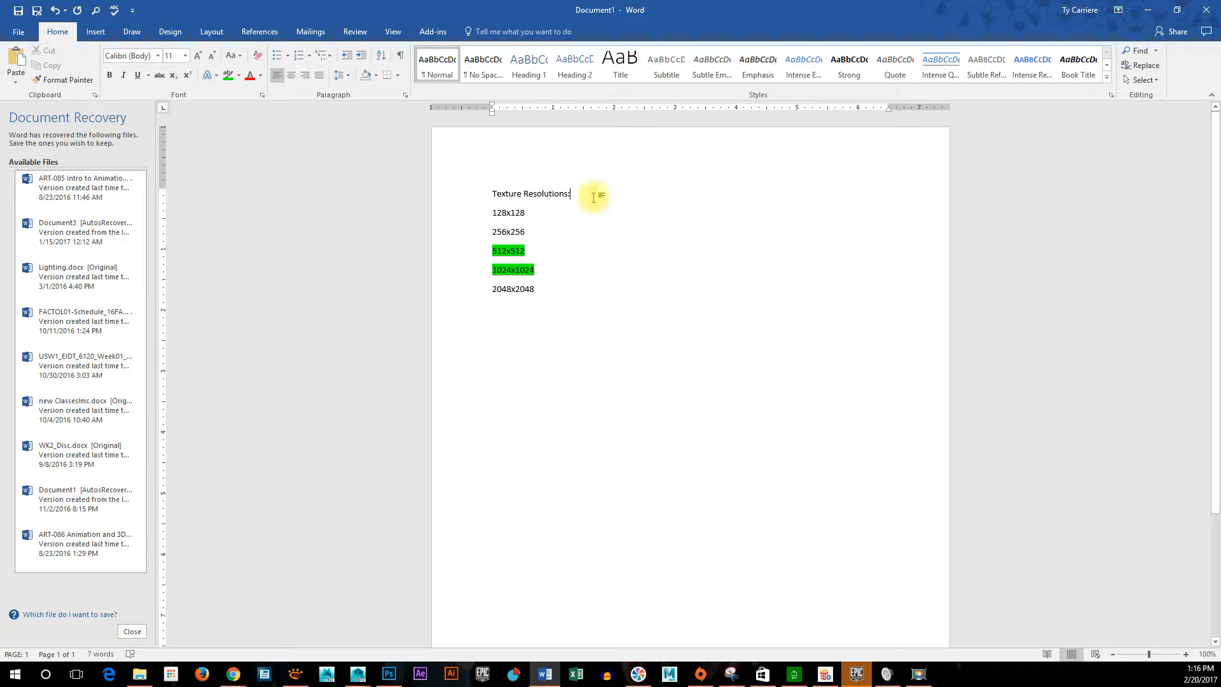
Make the "Texture Resolutions:" heading bold and underlined.
left_click_drag(593, 197, 398, 193)
key("ctrl+b")
key("ctrl+u")
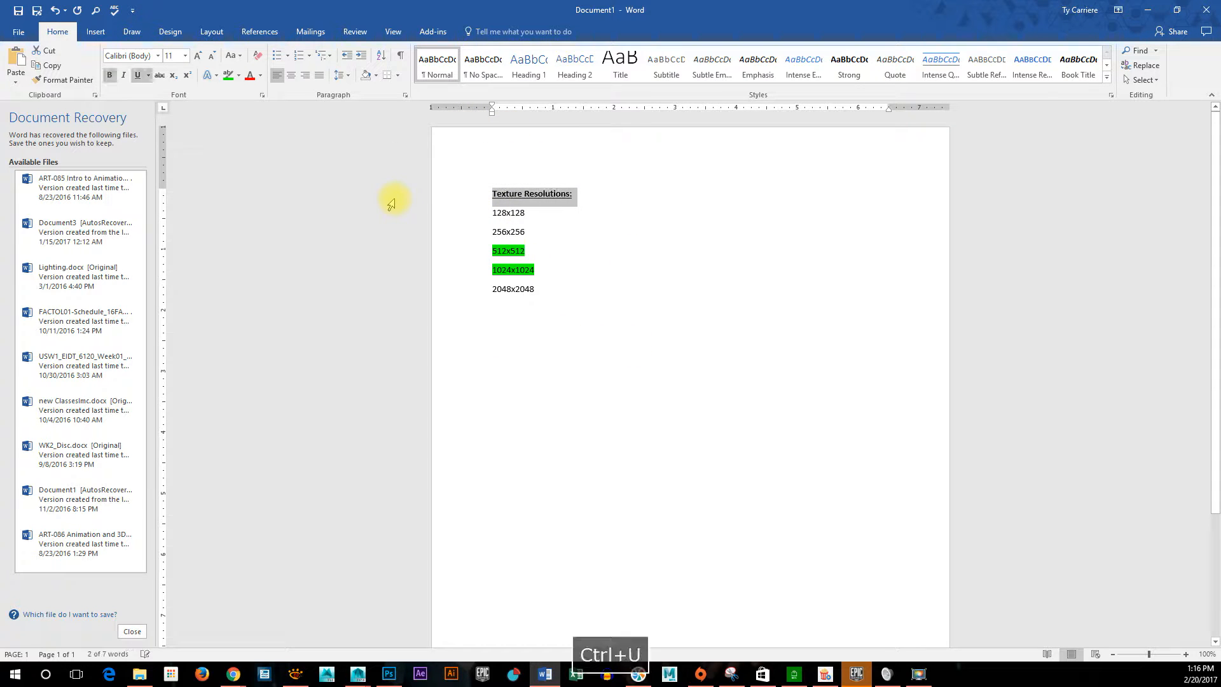
Deselect the heading and enlarge the document view to 180% to read the texture resolution list.
key("ctrl+equal")
key("ctrl+equal")
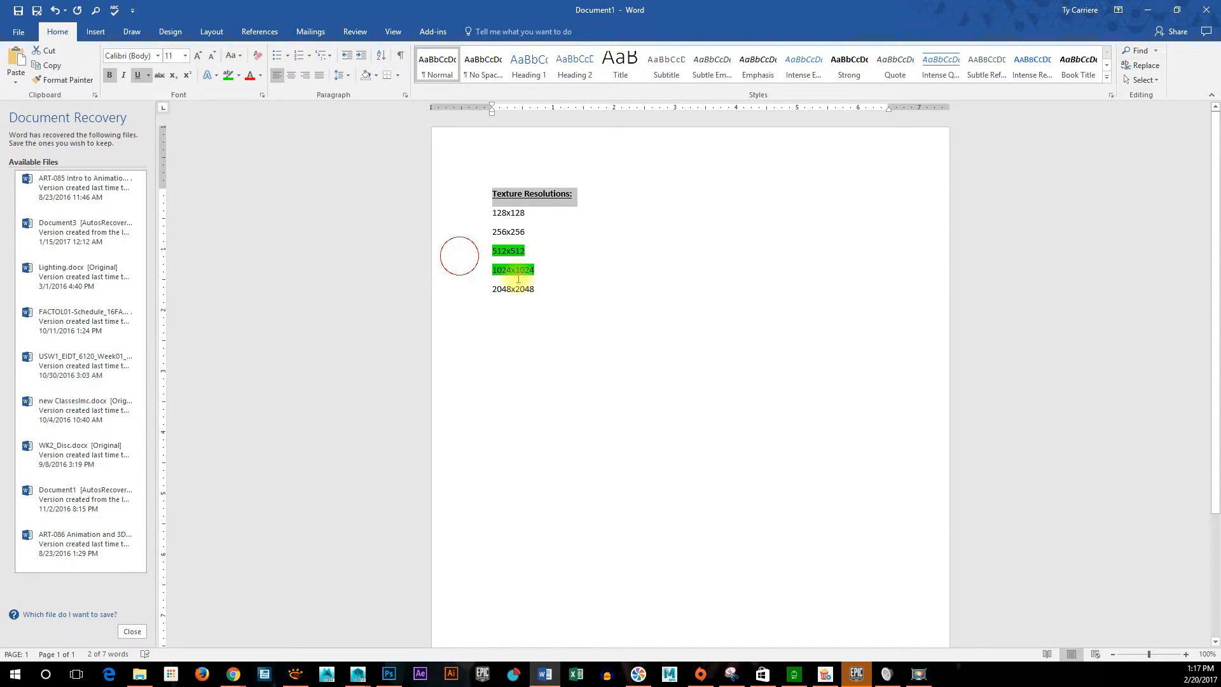
left_click(540, 471)
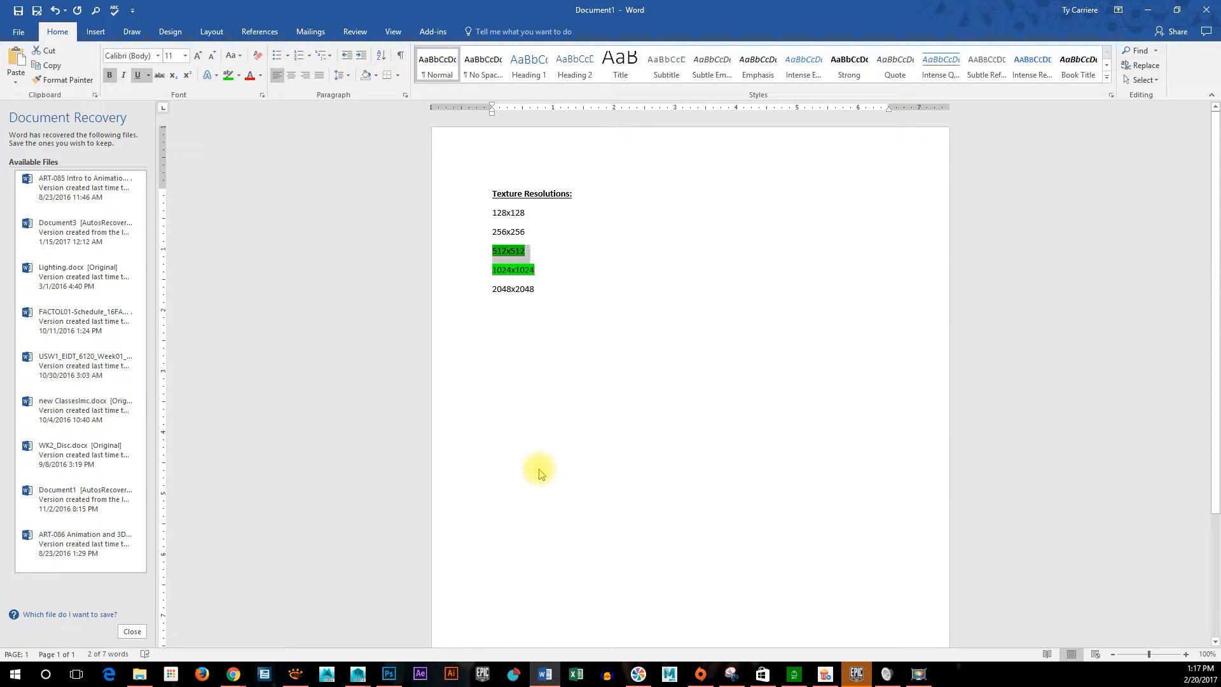
scroll(561, 305, "up", 3, "ctrl")
scroll(562, 304, "up", 5, "ctrl")
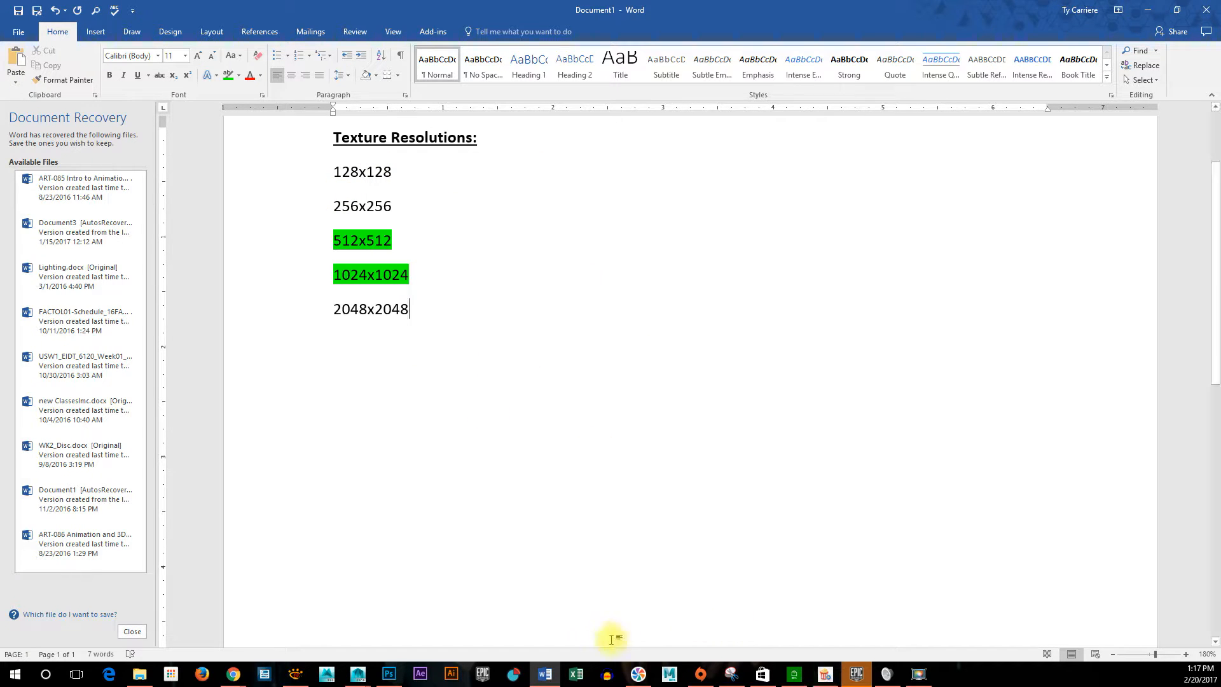
key("space")
Switch to Photoshop and examine the width, height and resolution settings for a new document, without creating one.
left_click(389, 674)
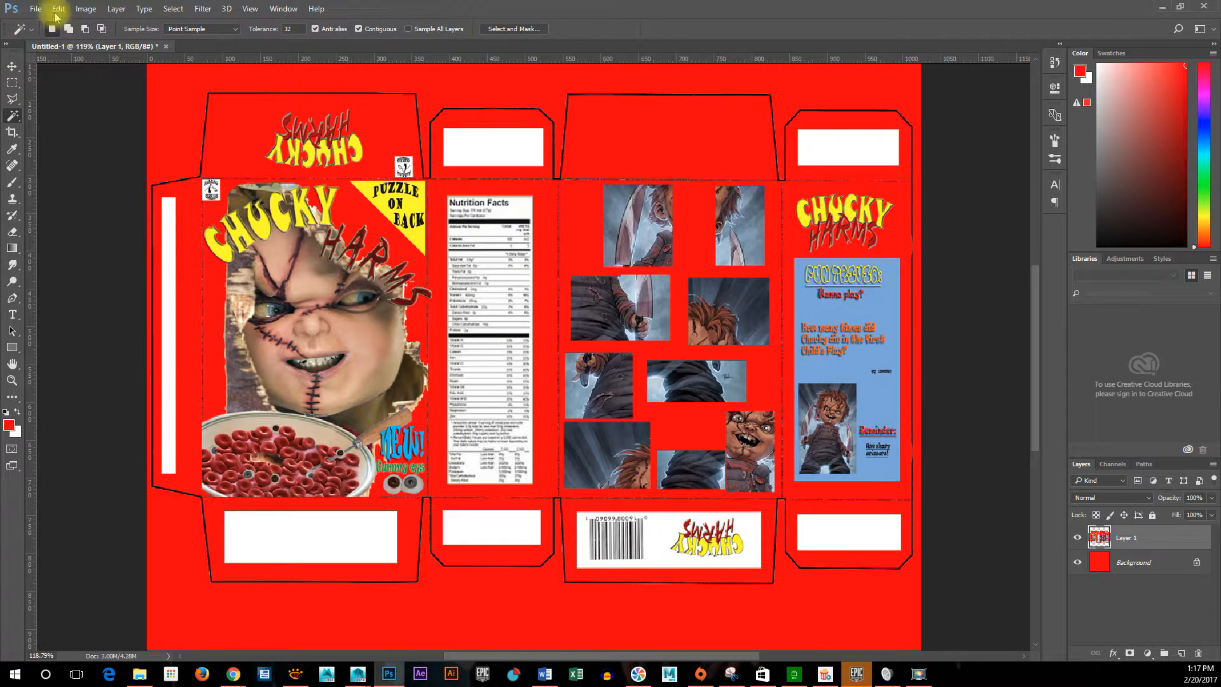
left_click(32, 8)
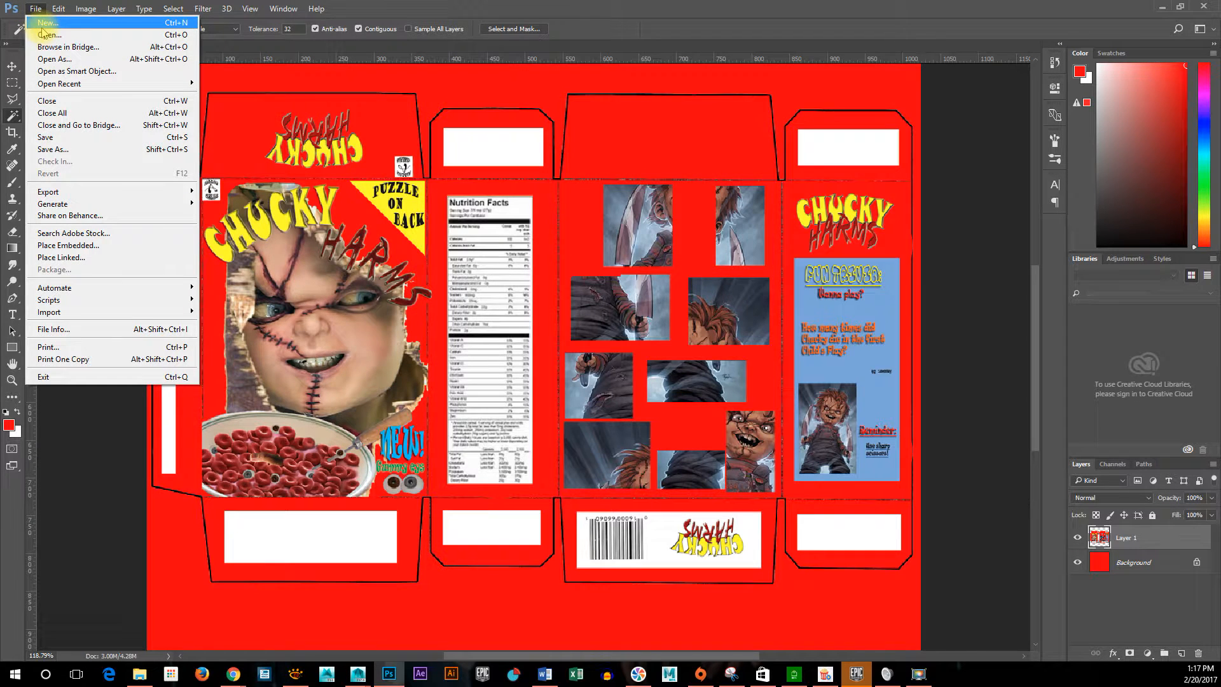
left_click(41, 28)
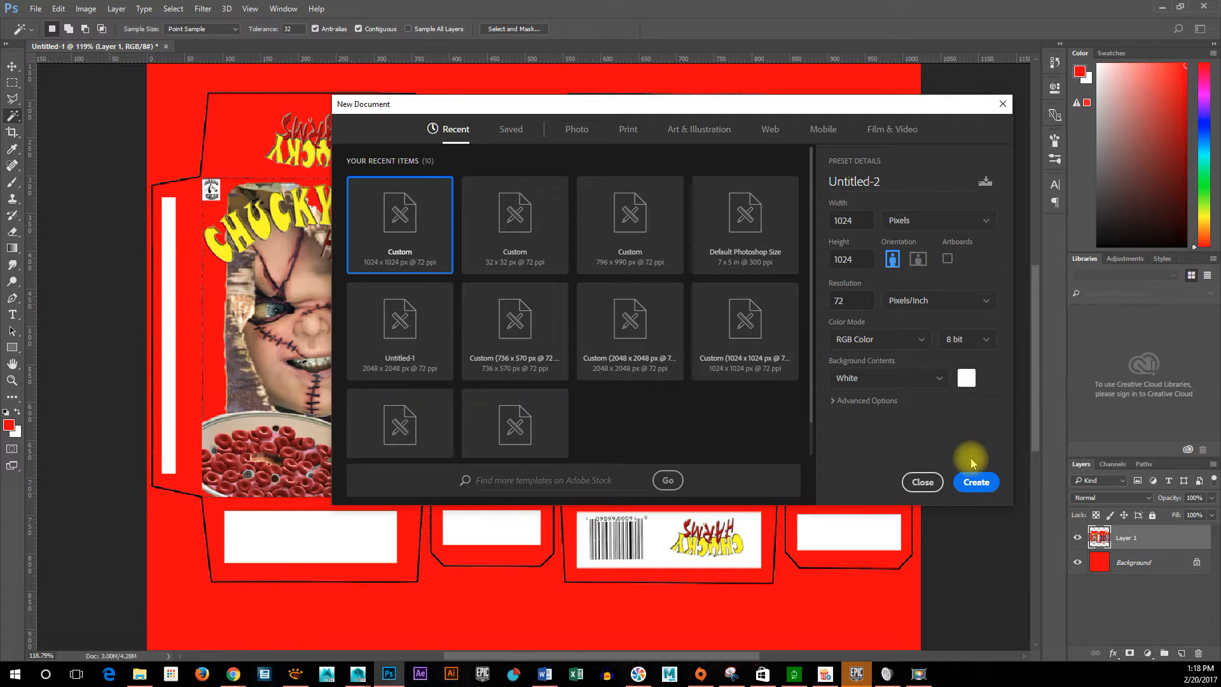
left_click(920, 483)
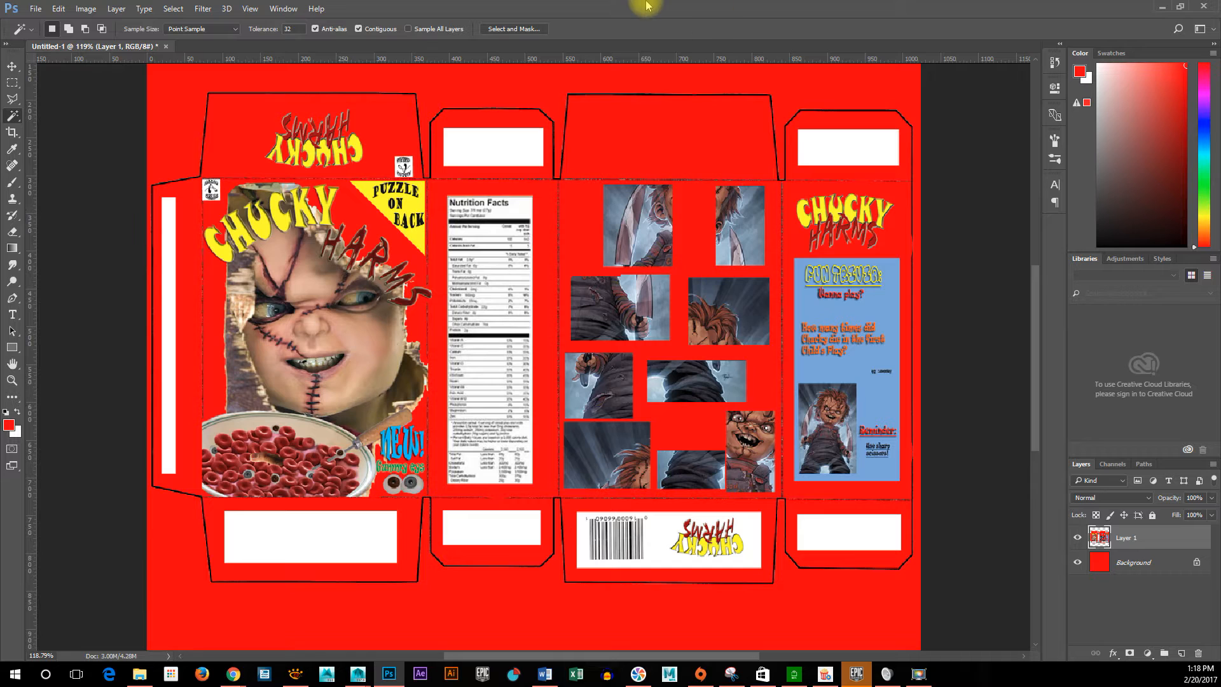
scroll(682, 396, "down", 4)
scroll(677, 414, "up", 5)
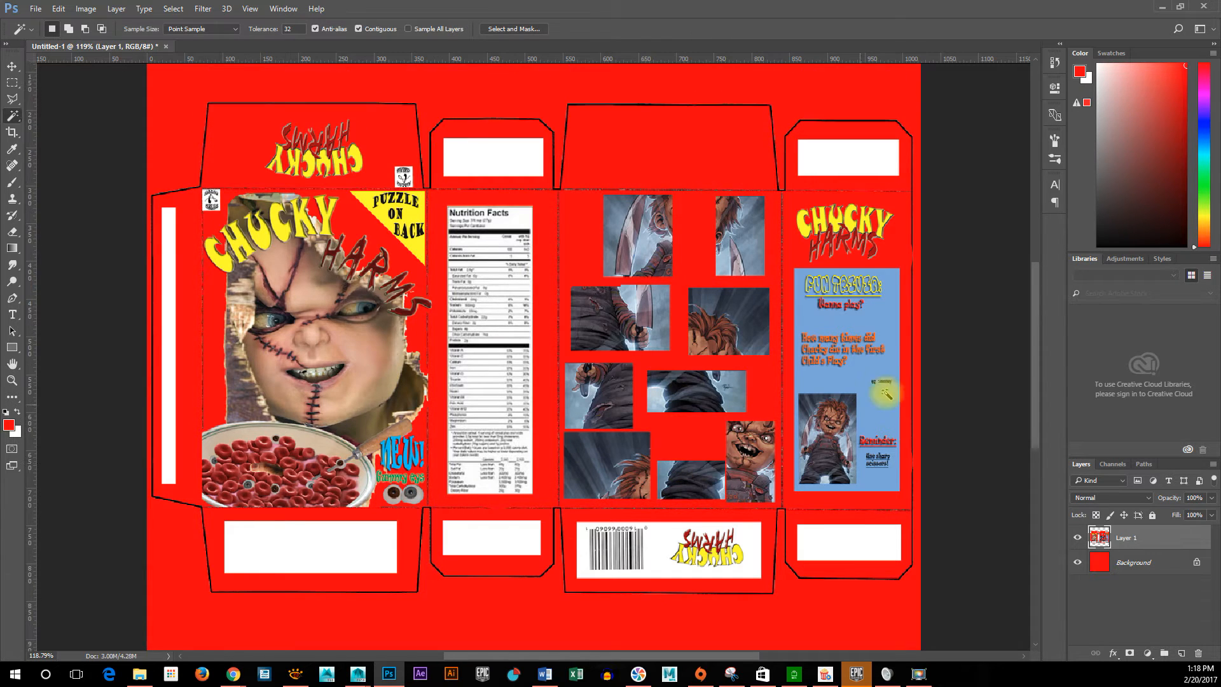